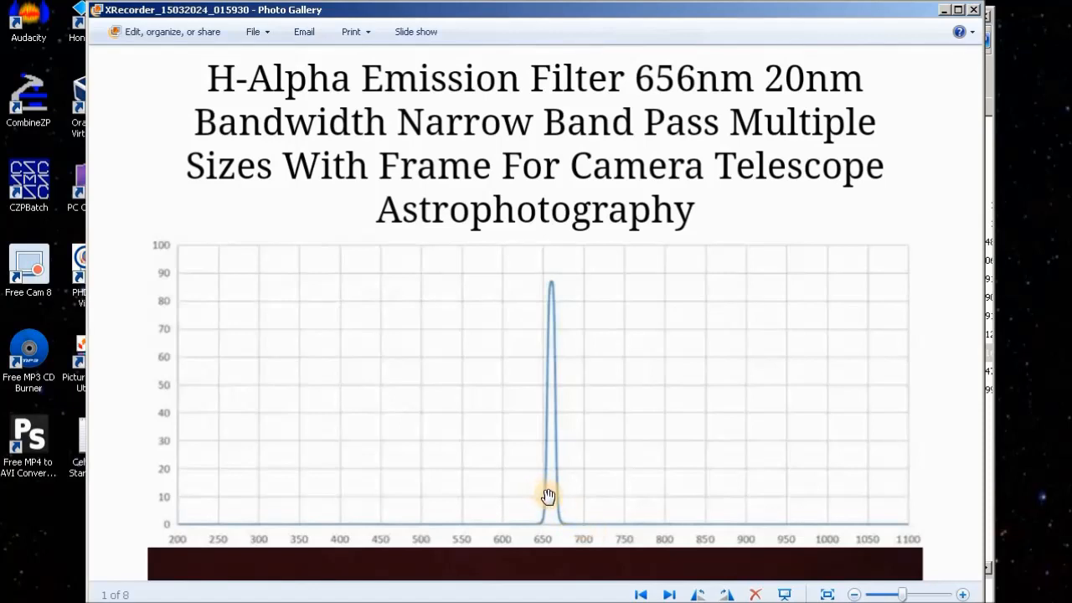
# Examine the H-Alpha filter's transmission chart and order listing, and close the picture viewer.
pyautogui.moveTo(538, 493); pyautogui.dragTo(531, 488)
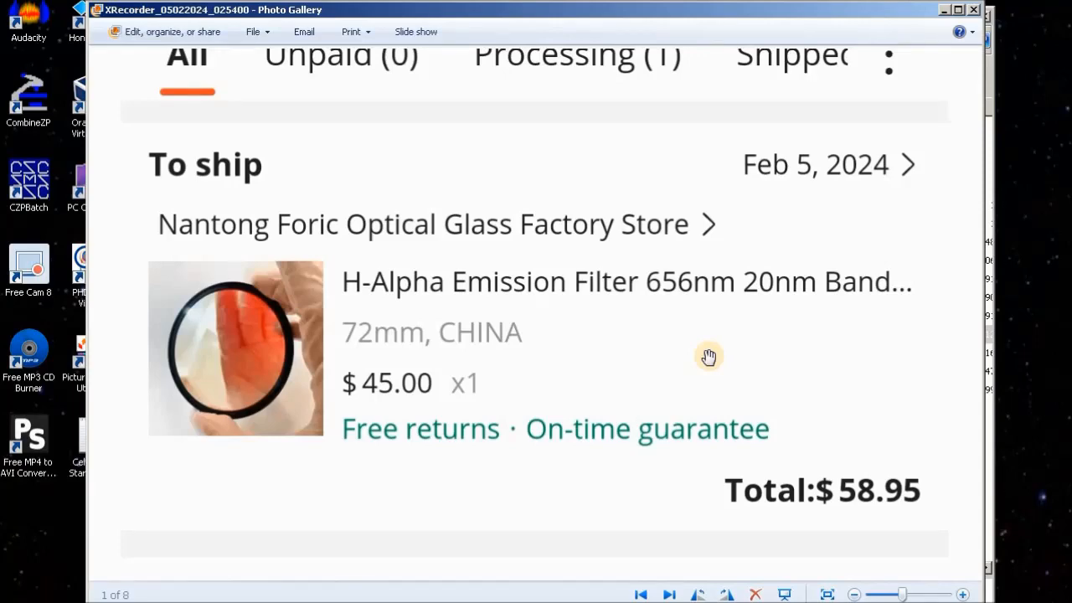
pyautogui.hotkey('alt', 'F4')
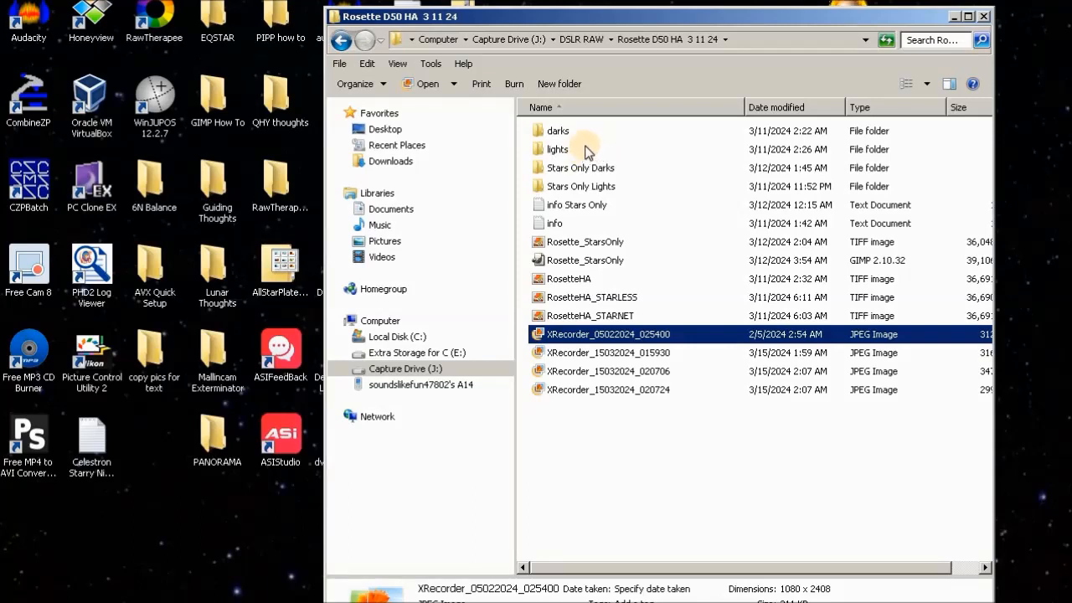
pyautogui.moveTo(586, 152)
pyautogui.moveTo(718, 173)
pyautogui.moveTo(591, 136)
pyautogui.moveTo(655, 193)
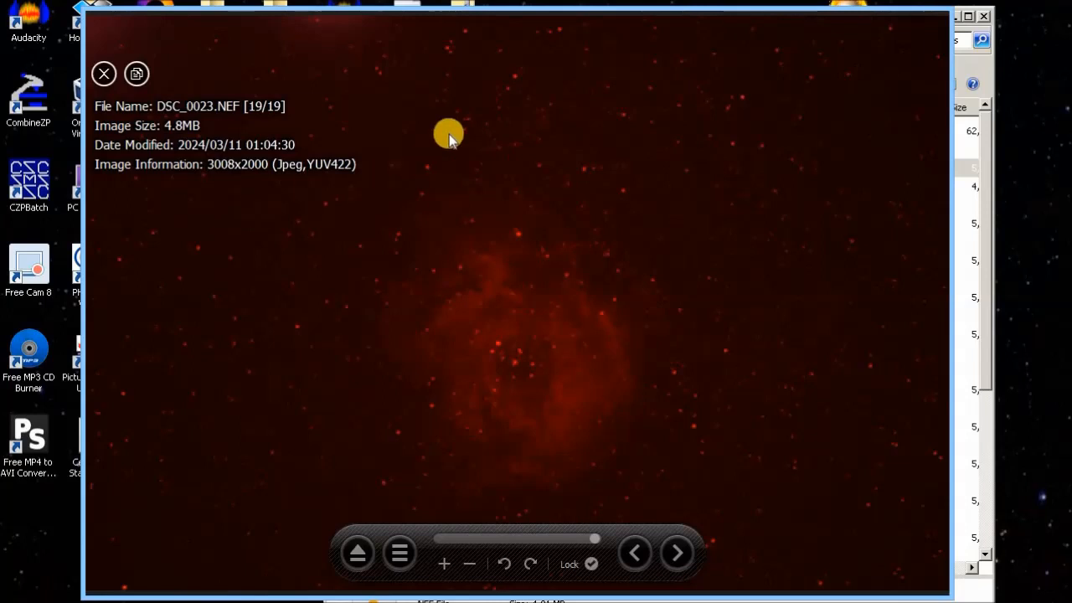
pyautogui.moveTo(342, 67)
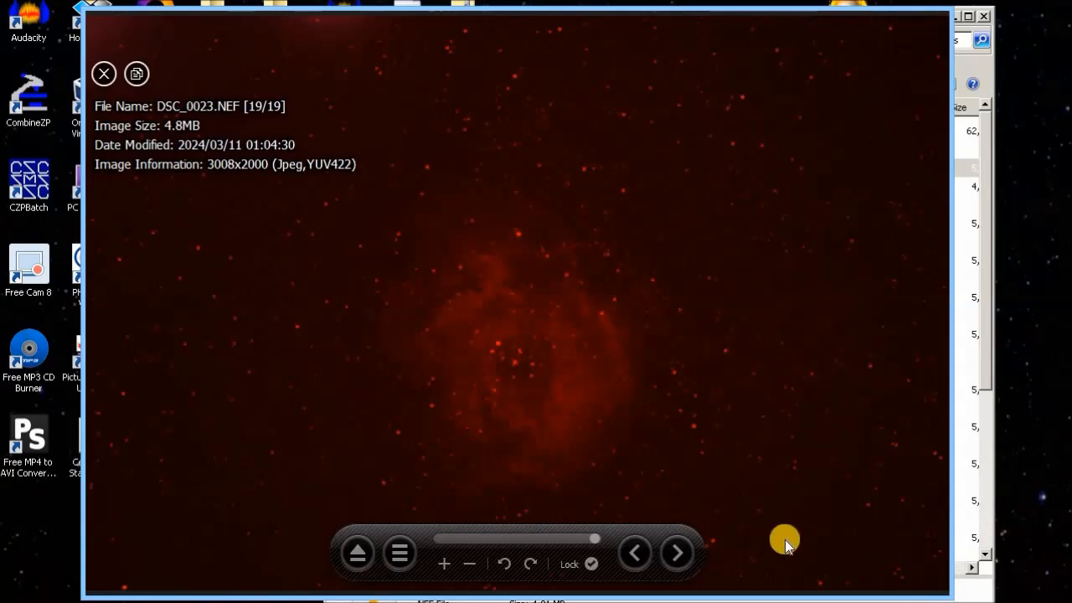
pyautogui.moveTo(908, 307)
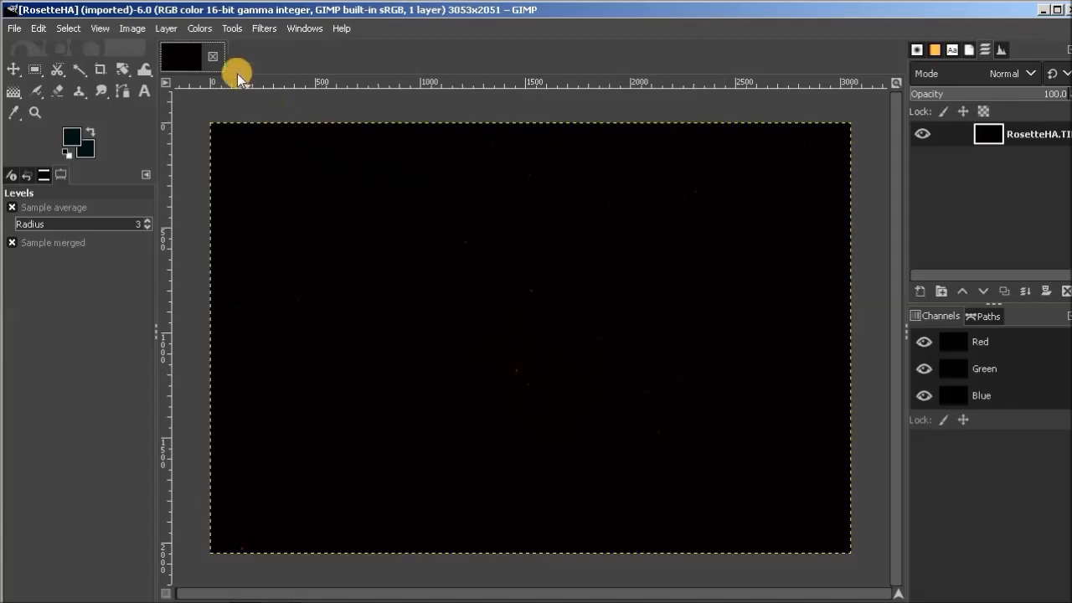
# Brighten the RosetteHA image's midtones with Levels by setting the Value channel's input gamma to about 2.31.
pyautogui.click(199, 28)
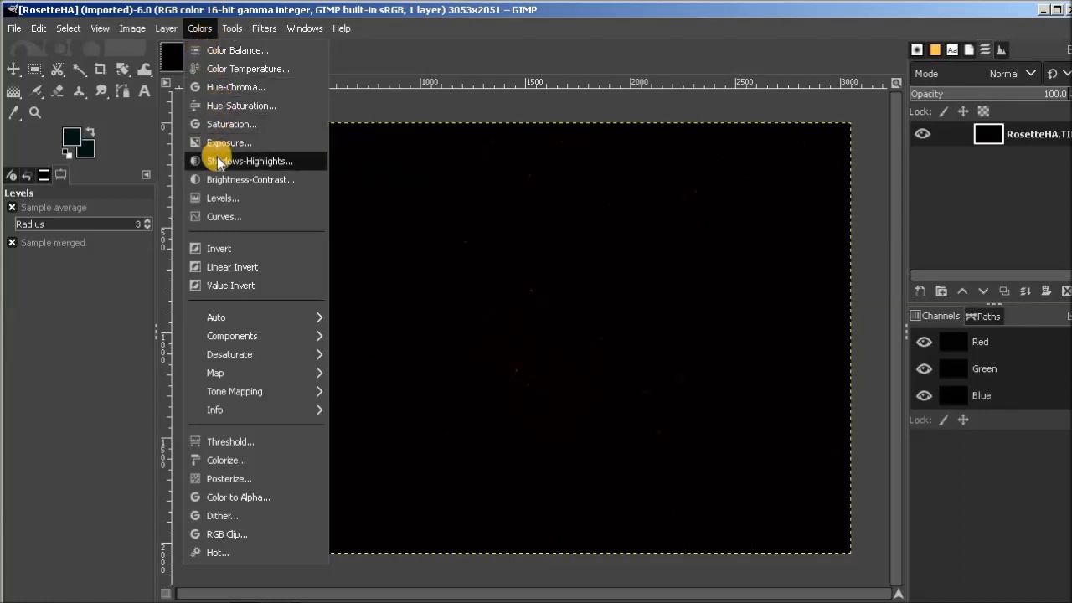
pyautogui.click(248, 204)
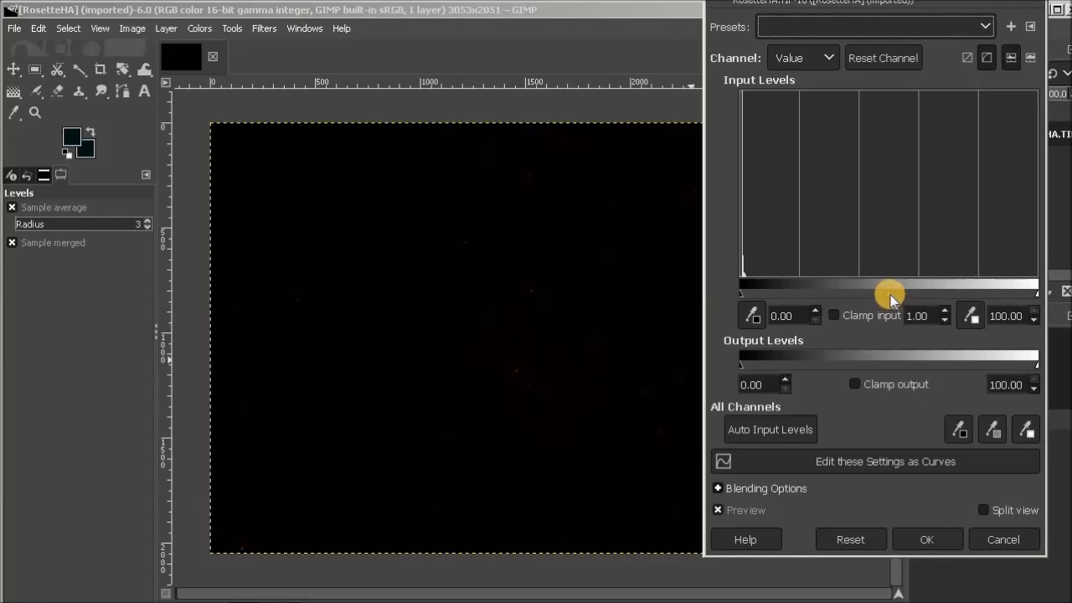
pyautogui.moveTo(891, 299); pyautogui.dragTo(836, 295)
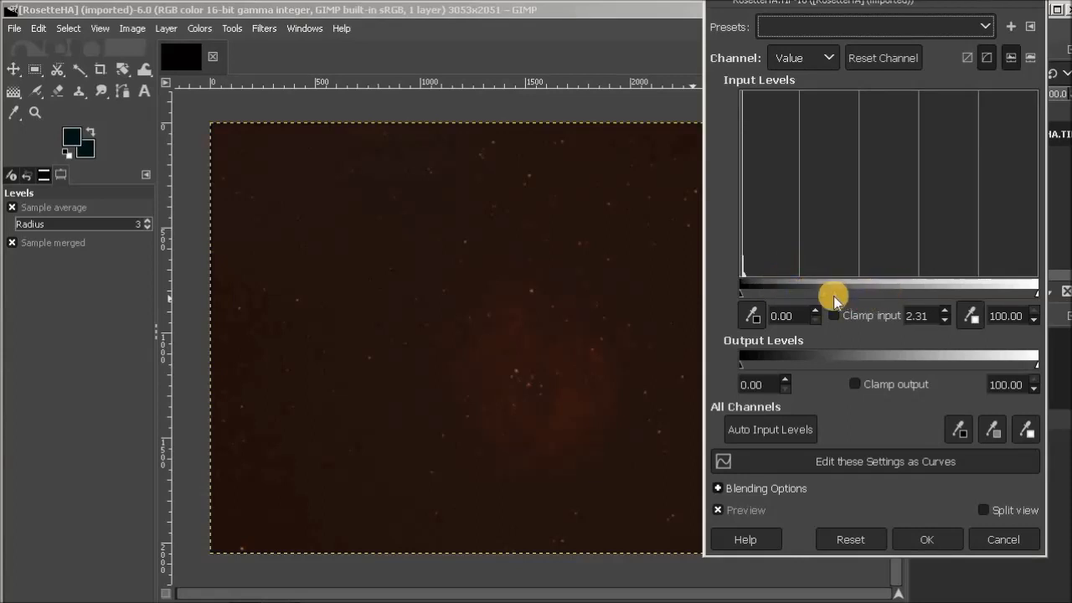
pyautogui.click(932, 539)
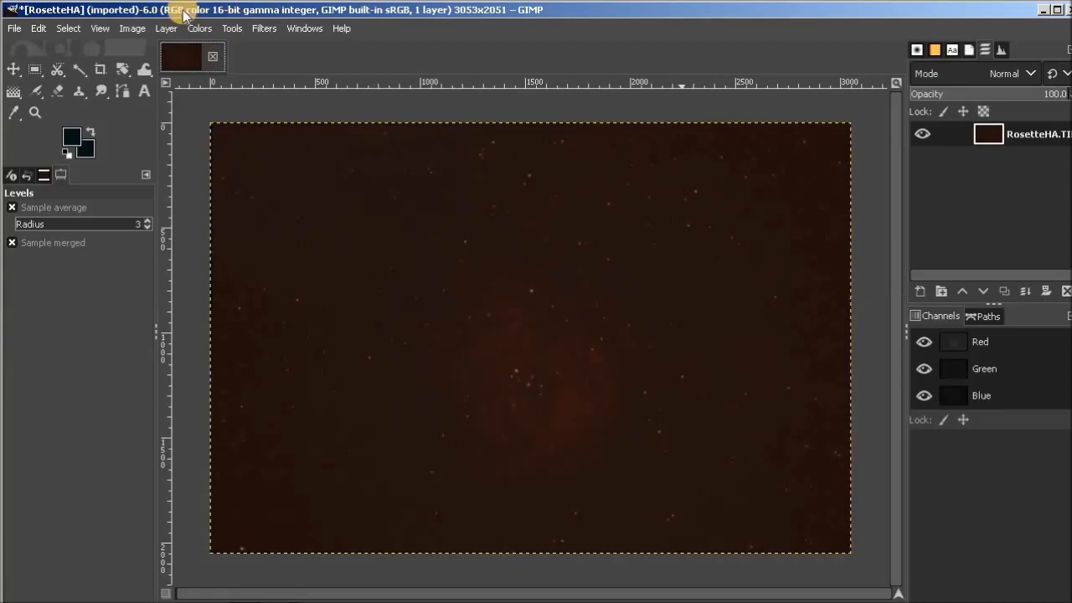
# Stretch the midtones a second time with Levels, using an input gamma of about 2.03.
pyautogui.click(199, 28)
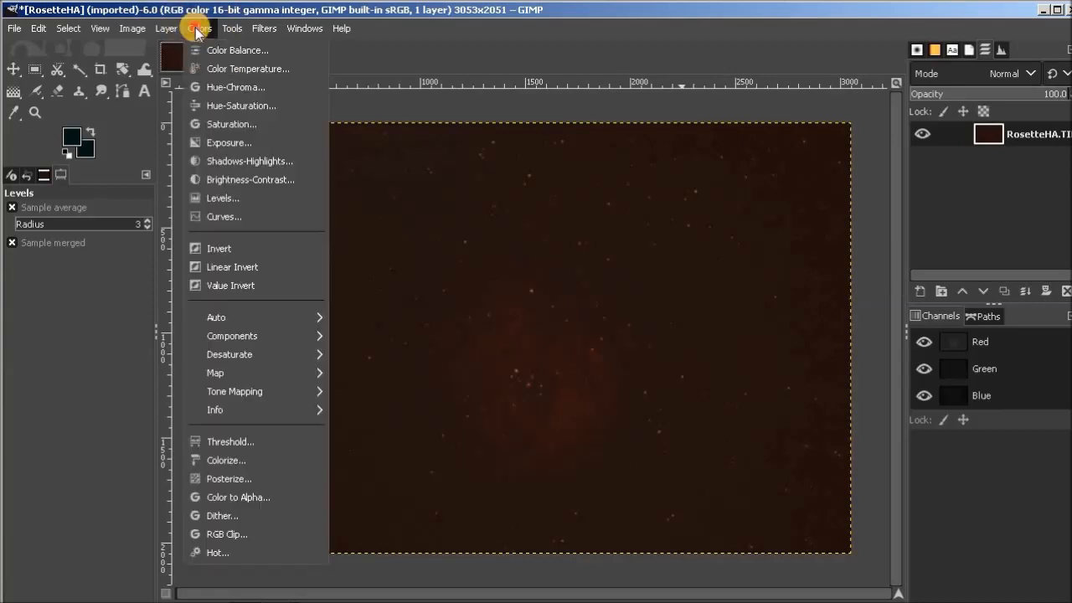
pyautogui.click(236, 200)
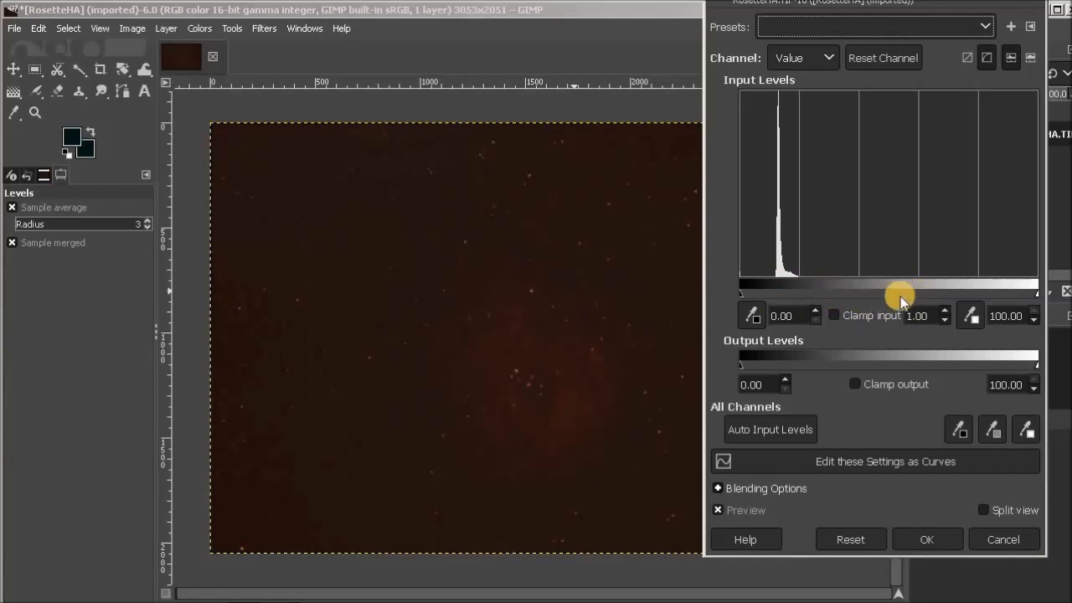
pyautogui.moveTo(893, 297); pyautogui.dragTo(843, 291)
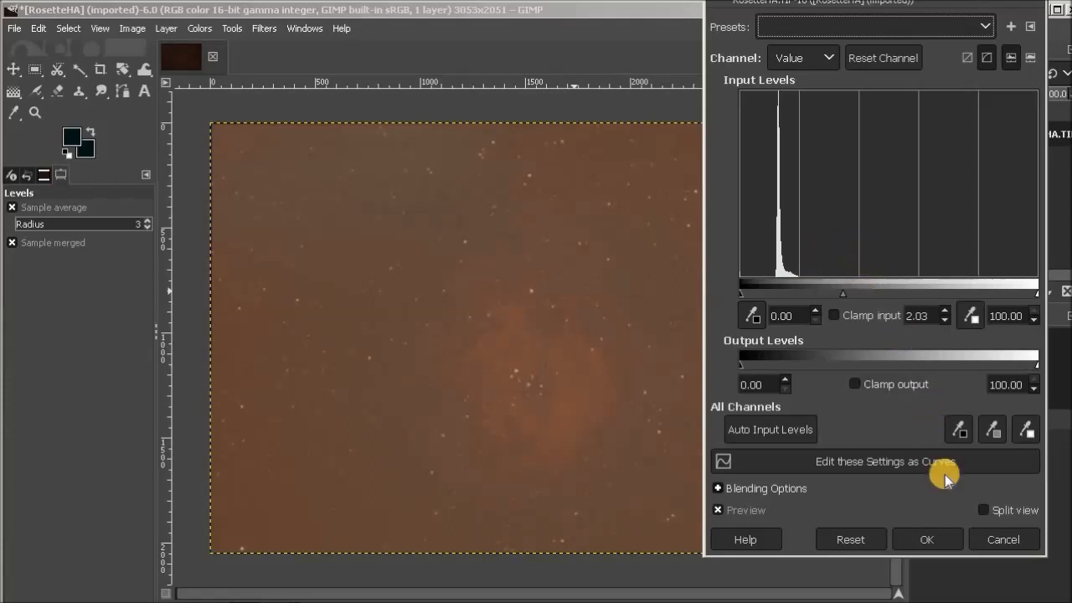
pyautogui.click(949, 537)
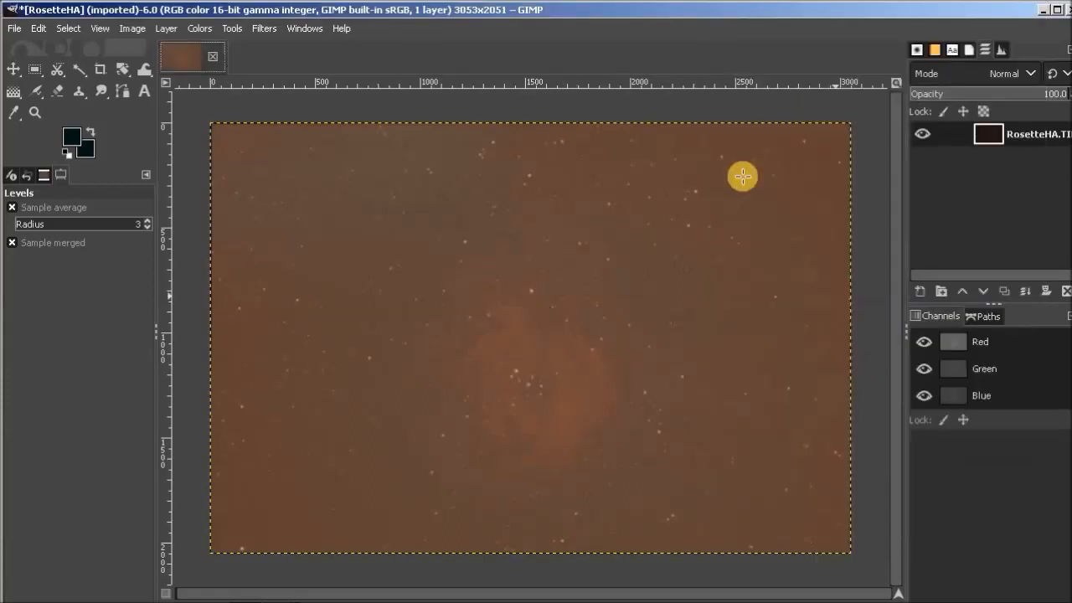
# Darken the sky background with Levels by raising the input black point to about 32.96, just below the histogram peak.
pyautogui.click(199, 28)
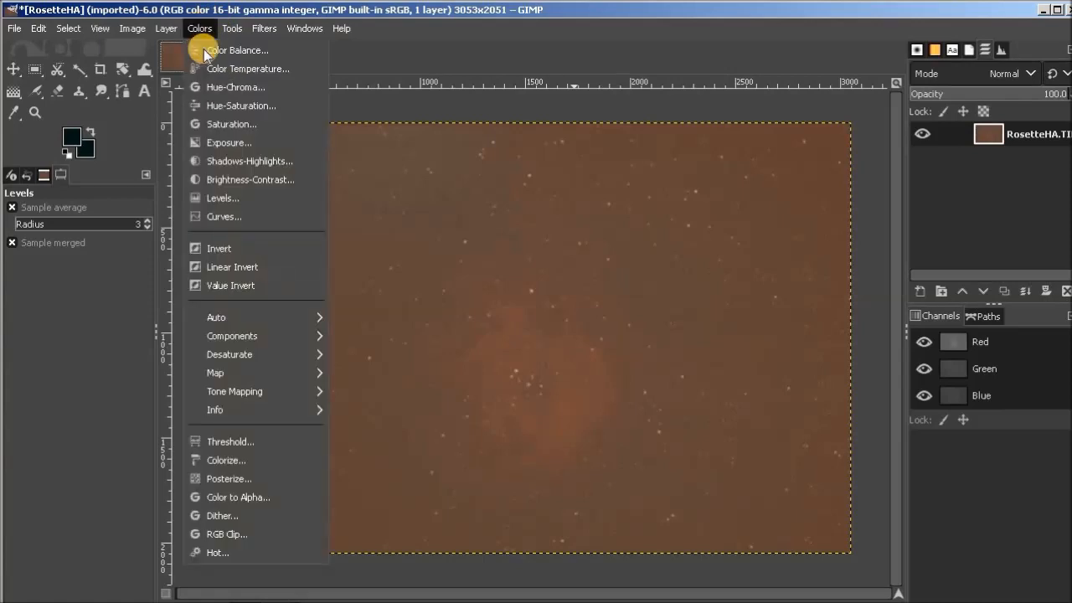
pyautogui.click(228, 201)
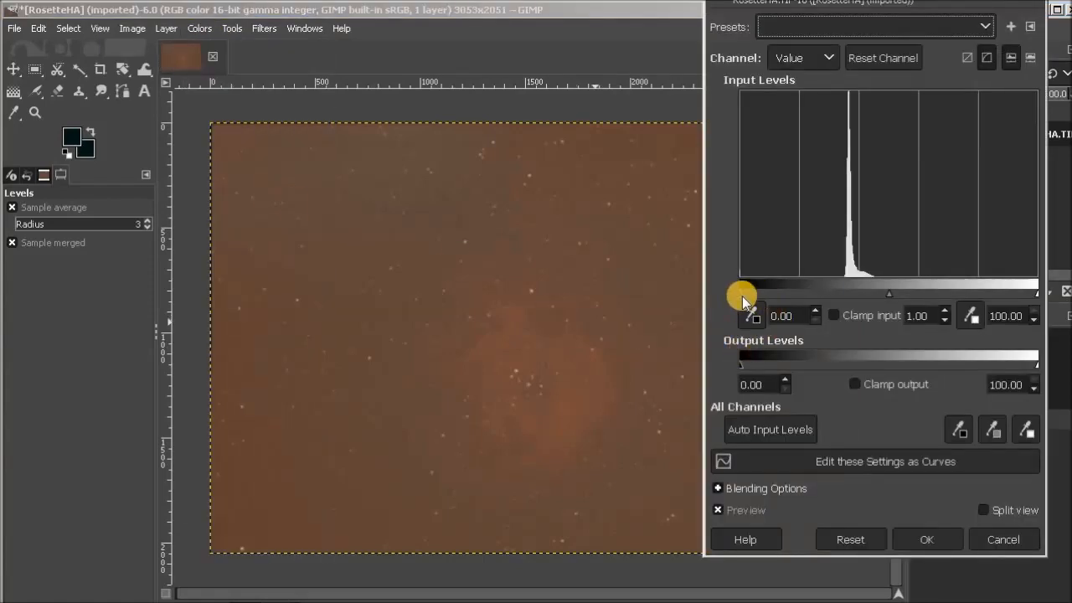
pyautogui.moveTo(743, 295); pyautogui.dragTo(844, 286)
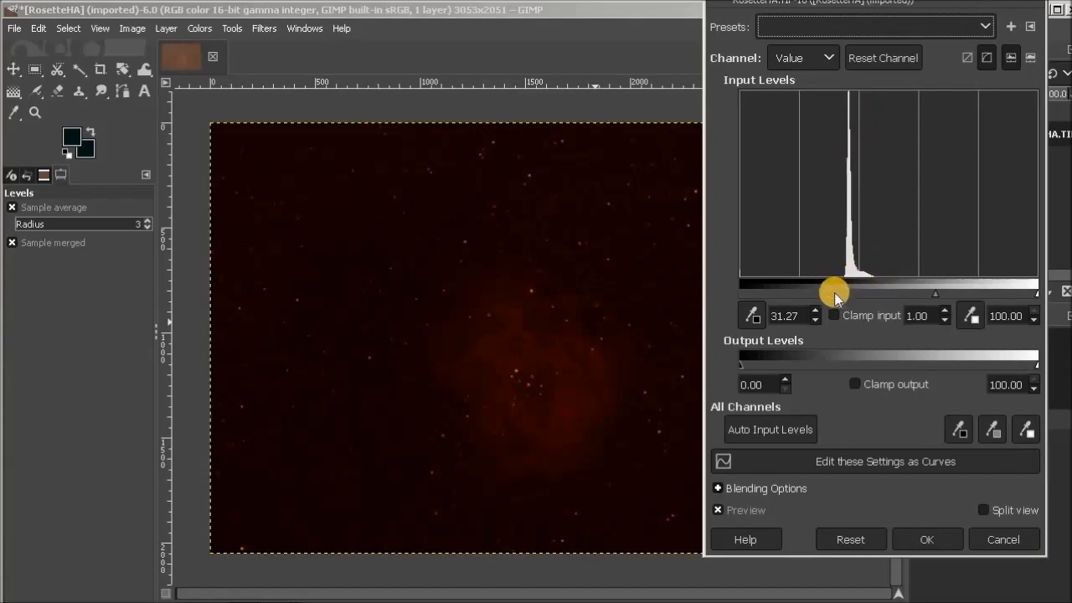
pyautogui.moveTo(835, 293); pyautogui.dragTo(839, 294)
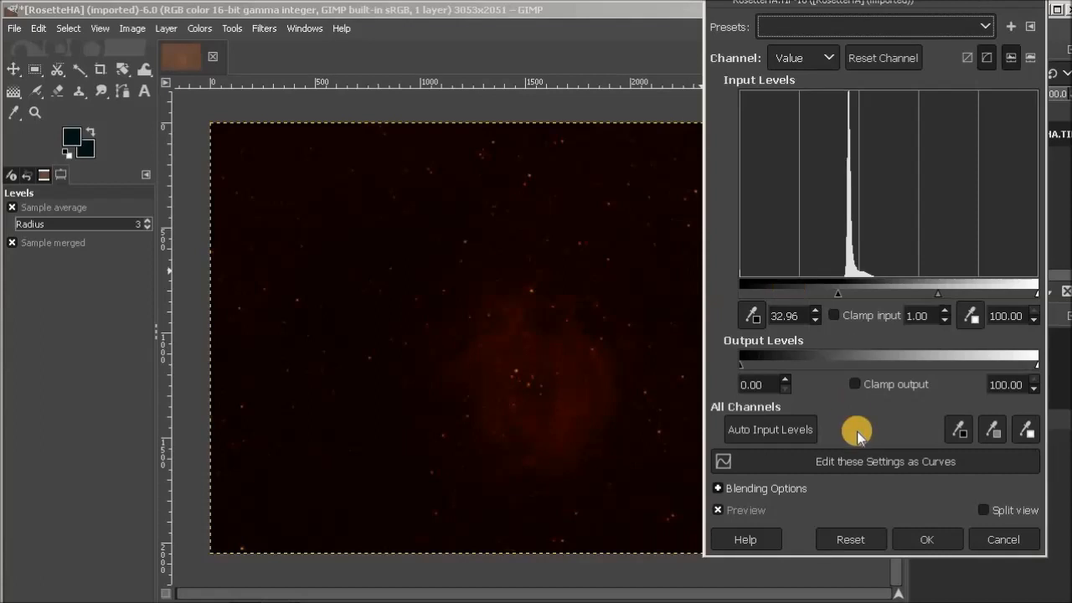
pyautogui.click(934, 539)
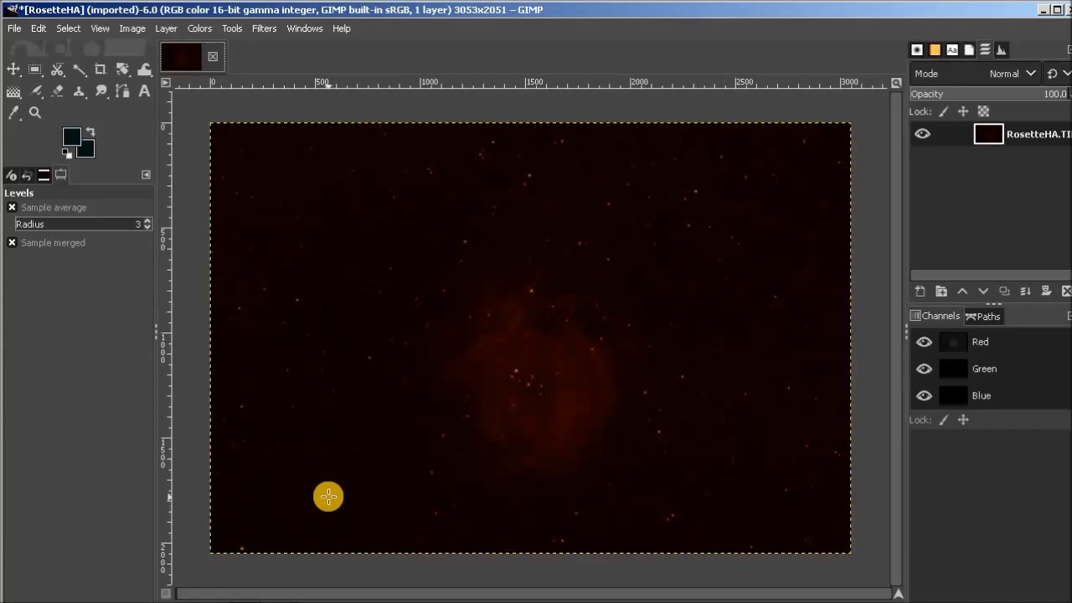
# Brighten the nebula again with Levels, using an input gamma of about 2.08.
pyautogui.click(201, 28)
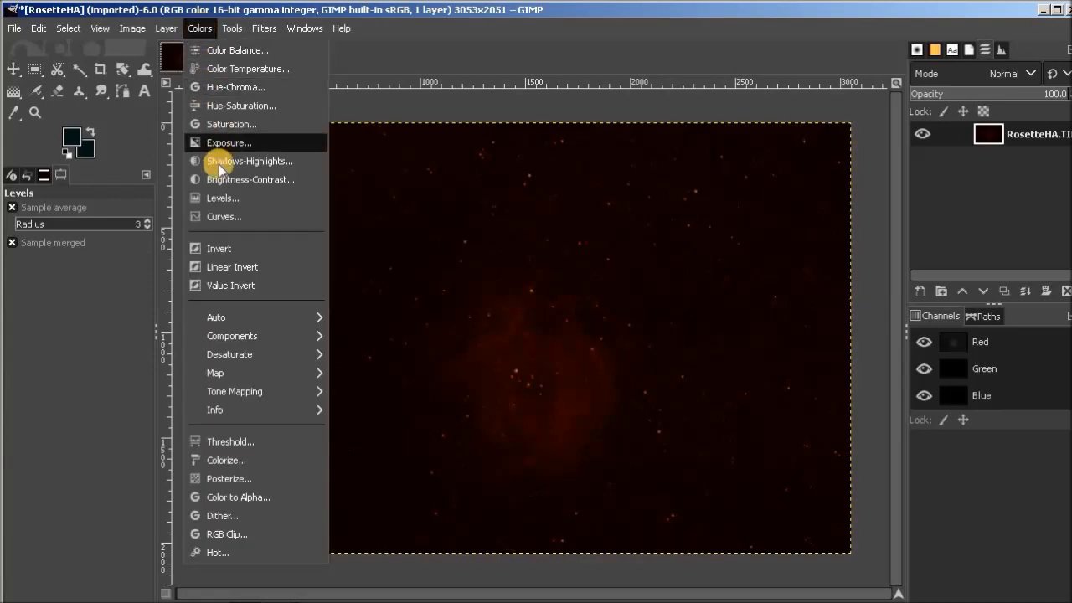
pyautogui.click(229, 197)
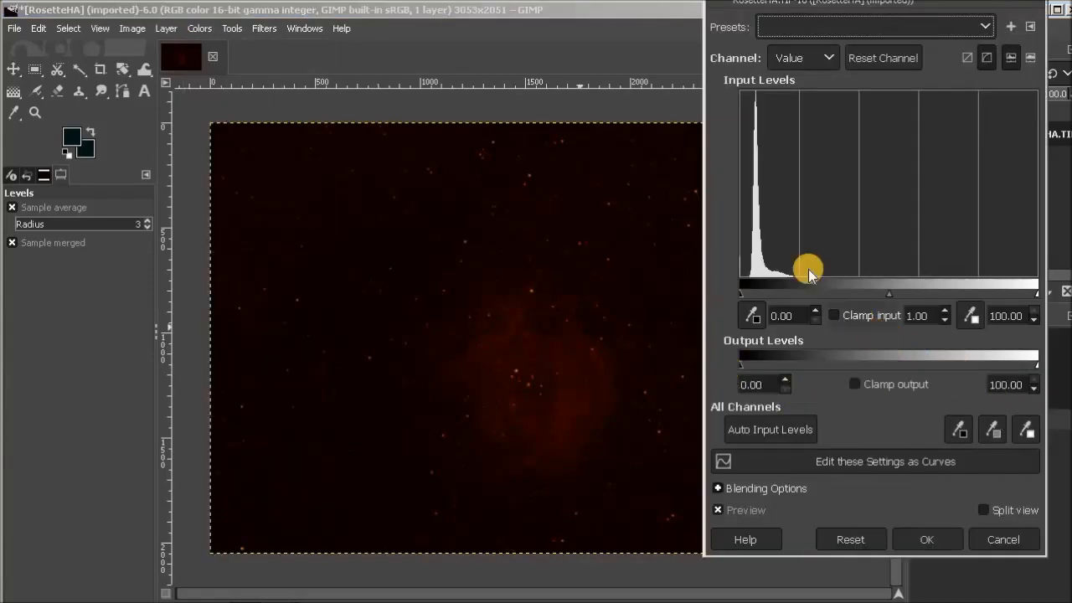
pyautogui.moveTo(888, 294); pyautogui.dragTo(840, 292)
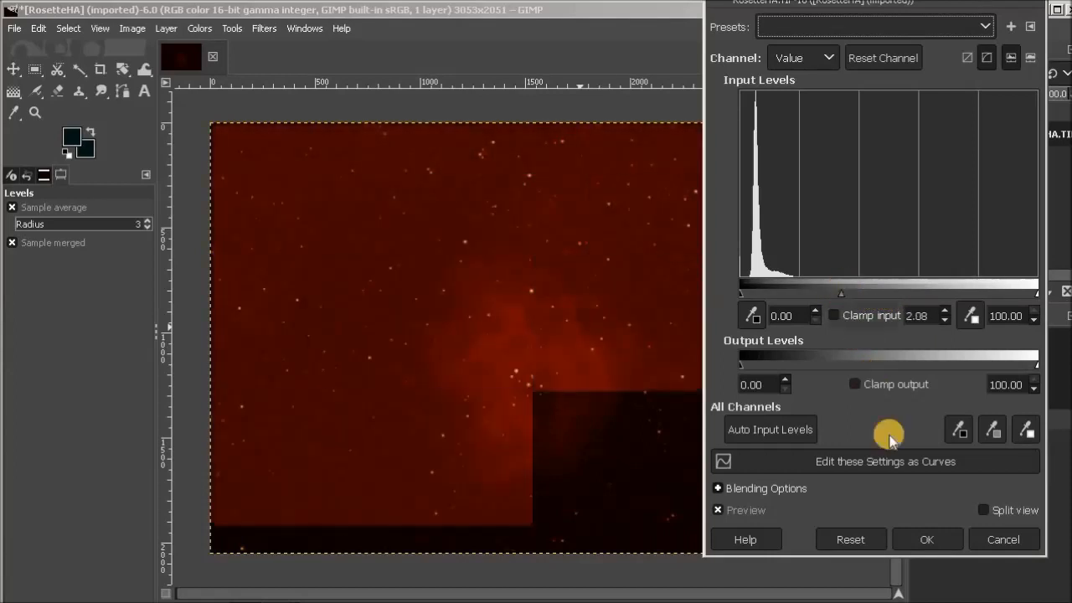
pyautogui.click(917, 542)
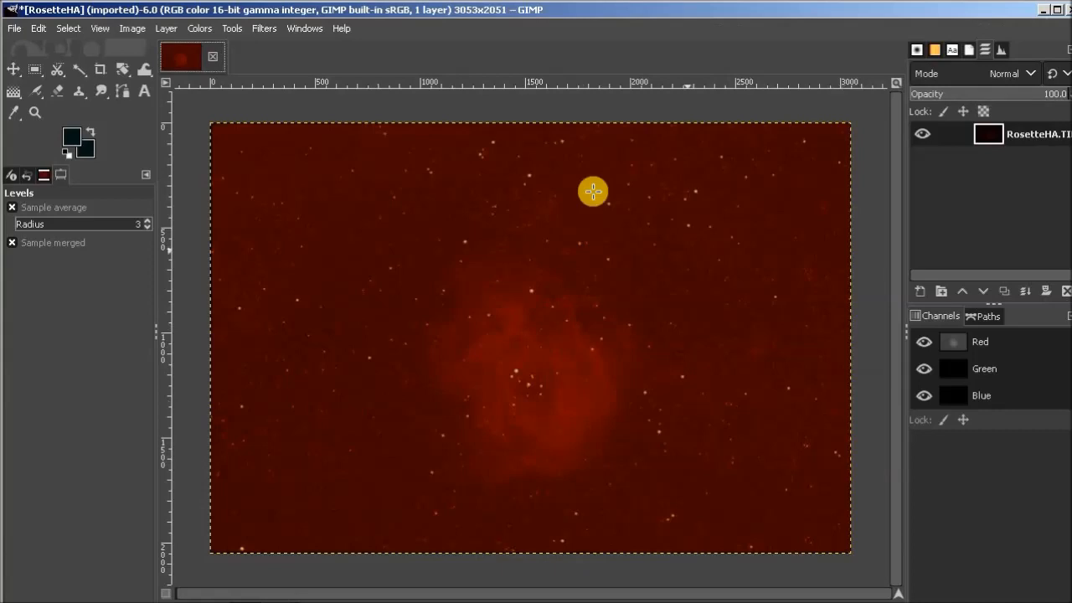
# Raise the Levels input black point to about 15.49 to darken the red background around the nebula.
pyautogui.click(199, 29)
pyautogui.click(216, 198)
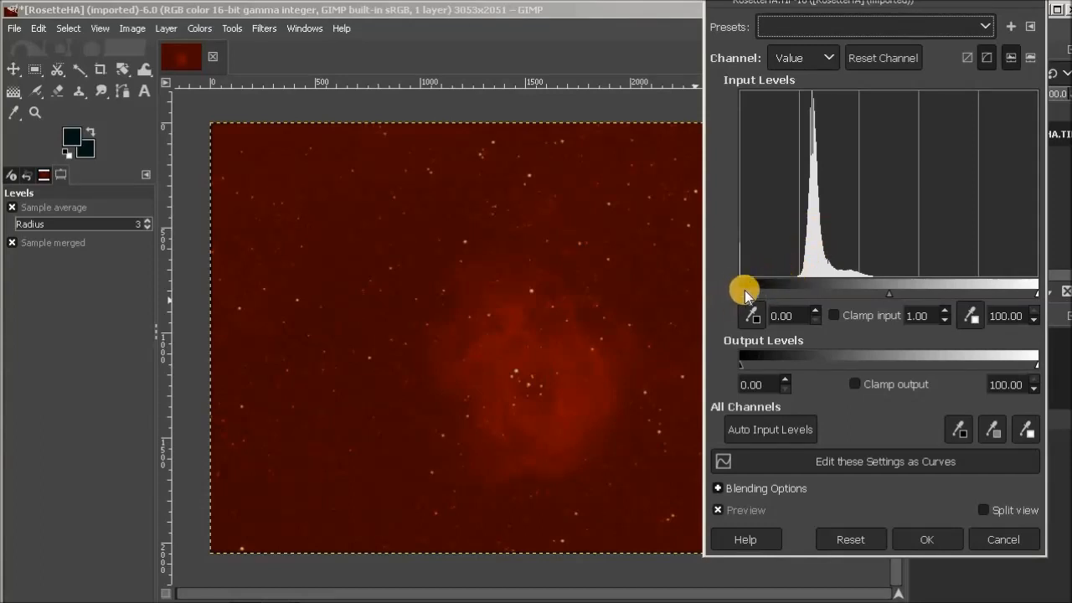
pyautogui.moveTo(741, 295); pyautogui.dragTo(781, 290)
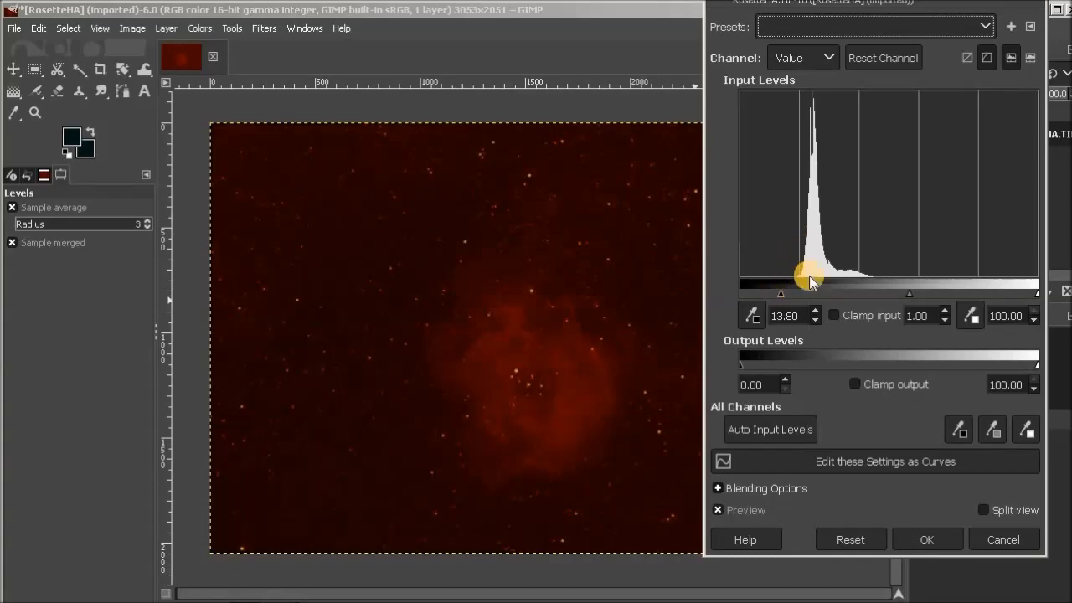
pyautogui.moveTo(783, 295); pyautogui.dragTo(786, 292)
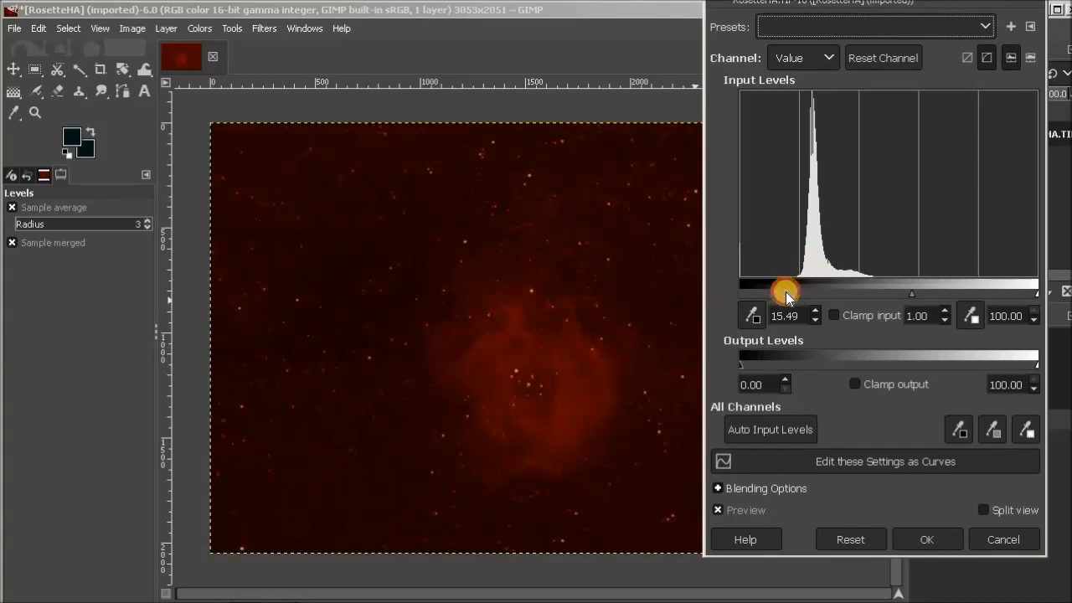
pyautogui.click(930, 536)
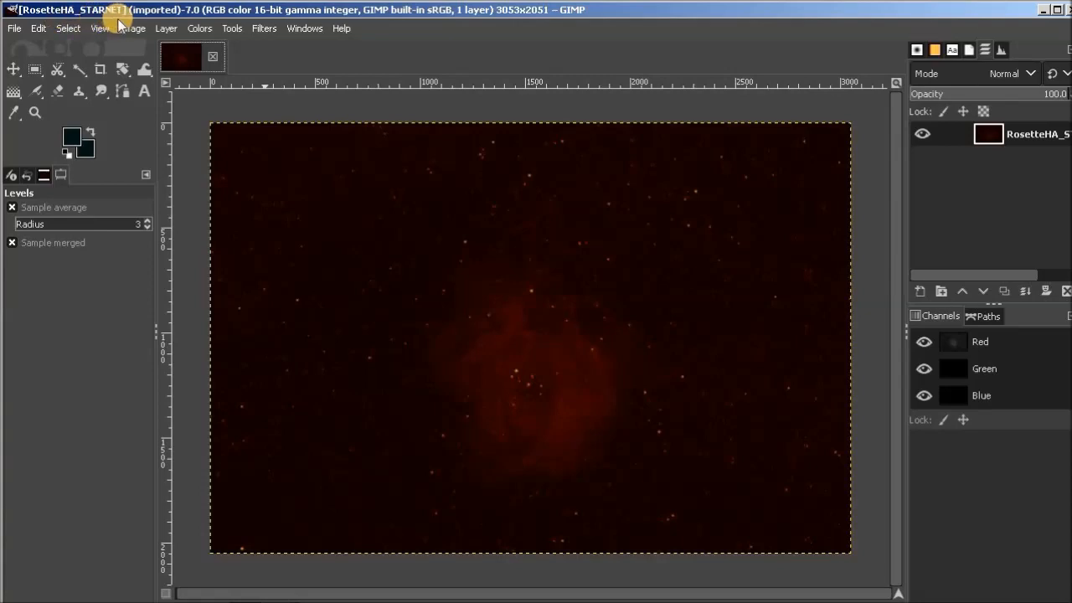
pyautogui.click(14, 29)
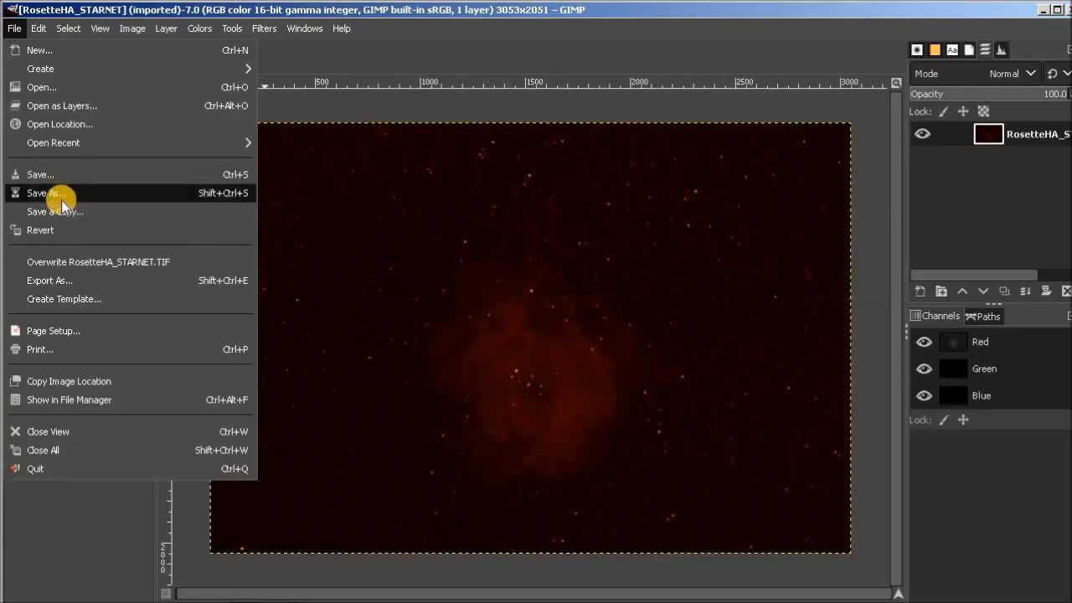
pyautogui.click(66, 285)
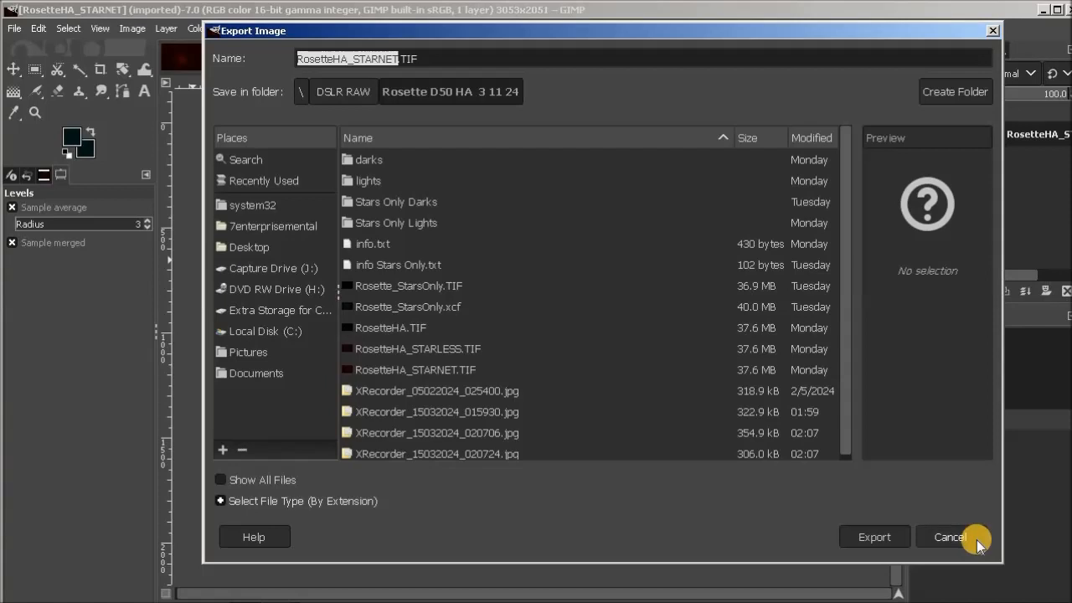
pyautogui.click(950, 537)
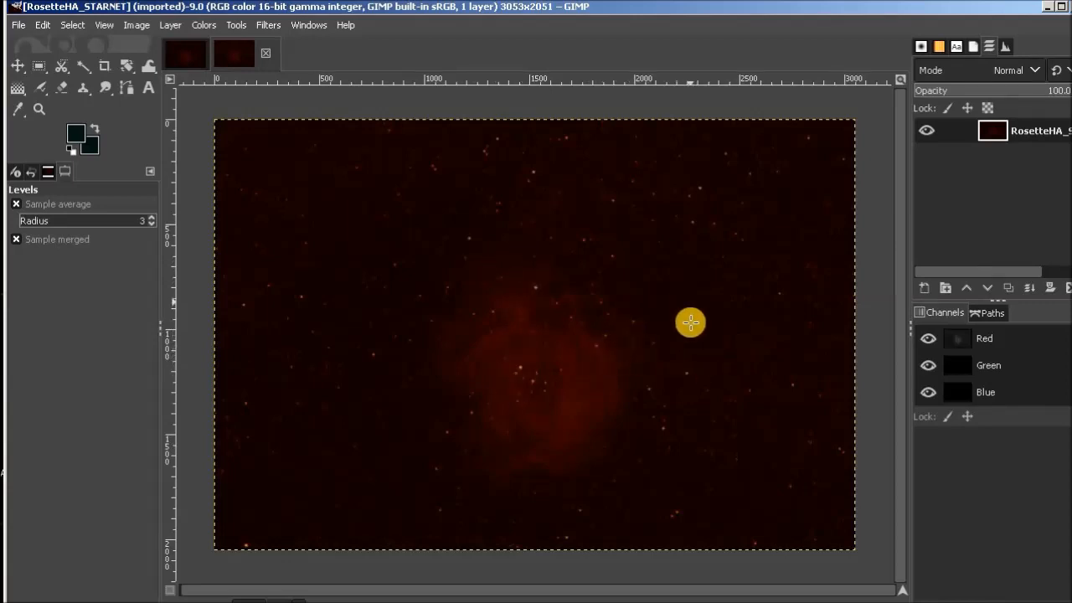
# Hide the red channel and toggle the green and blue channels to examine the signal in each one.
pyautogui.click(927, 340)
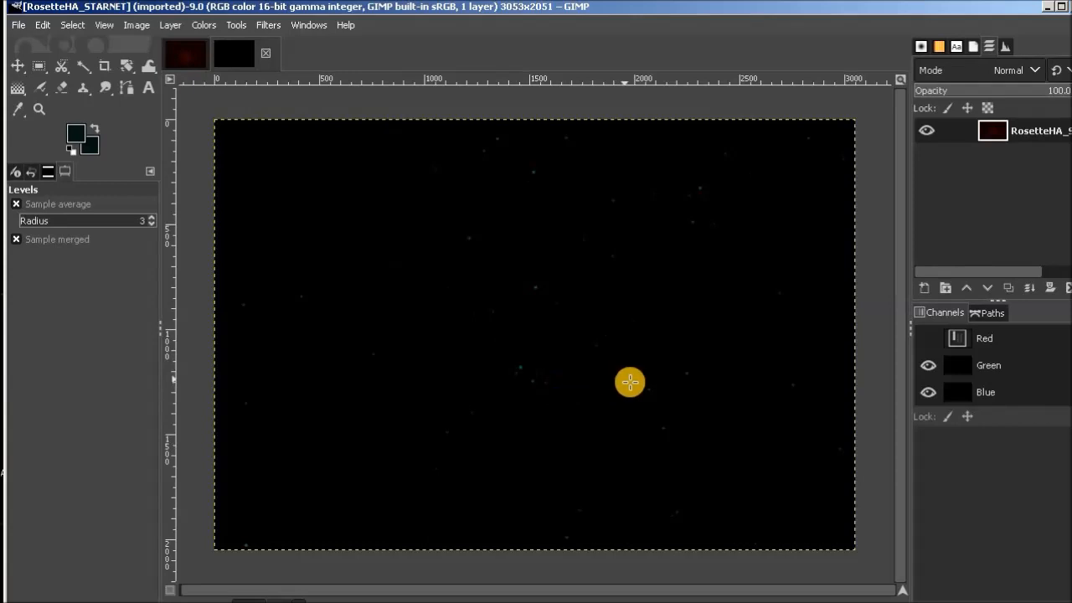
pyautogui.click(928, 393)
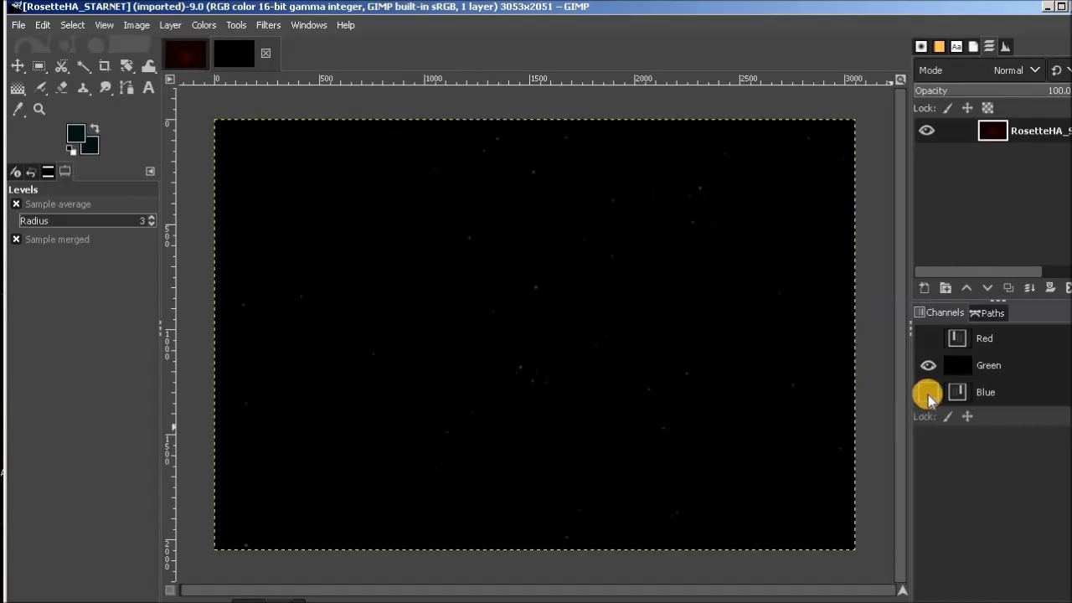
pyautogui.click(929, 393)
pyautogui.click(929, 366)
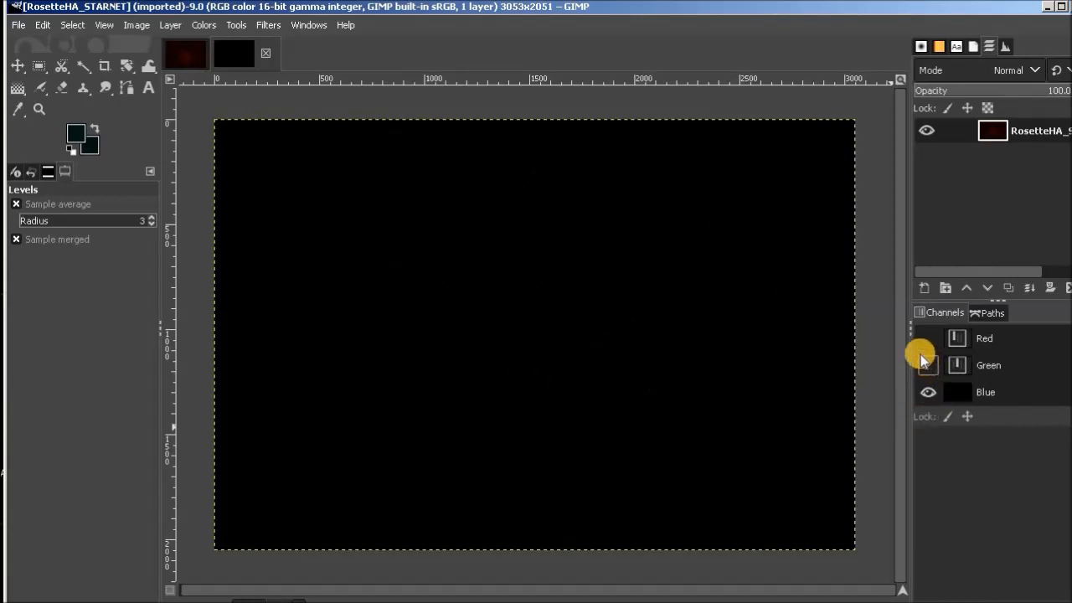
pyautogui.click(927, 366)
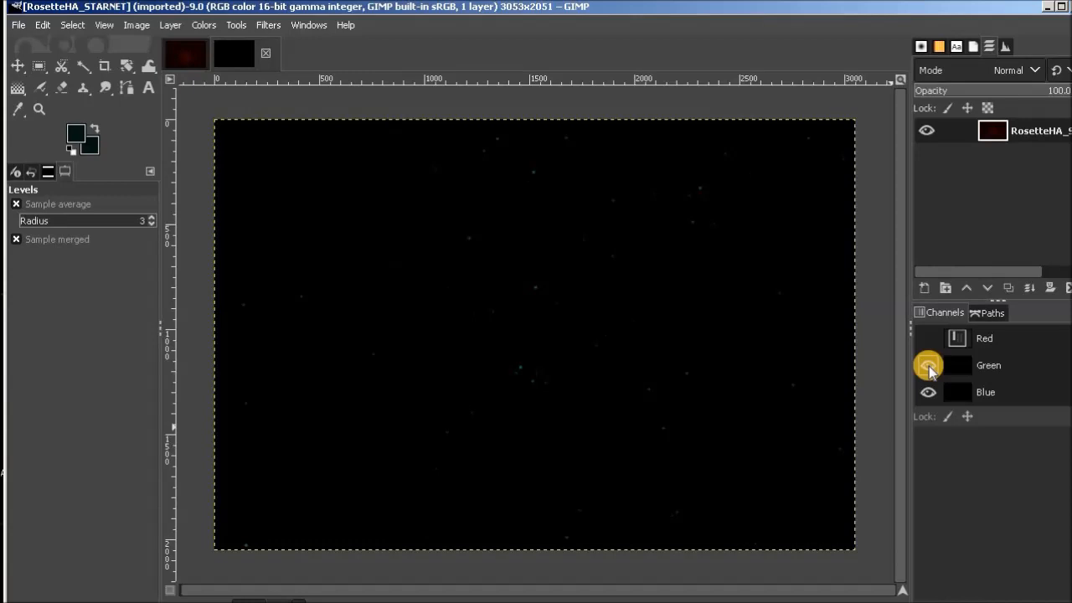
pyautogui.click(928, 367)
pyautogui.click(930, 392)
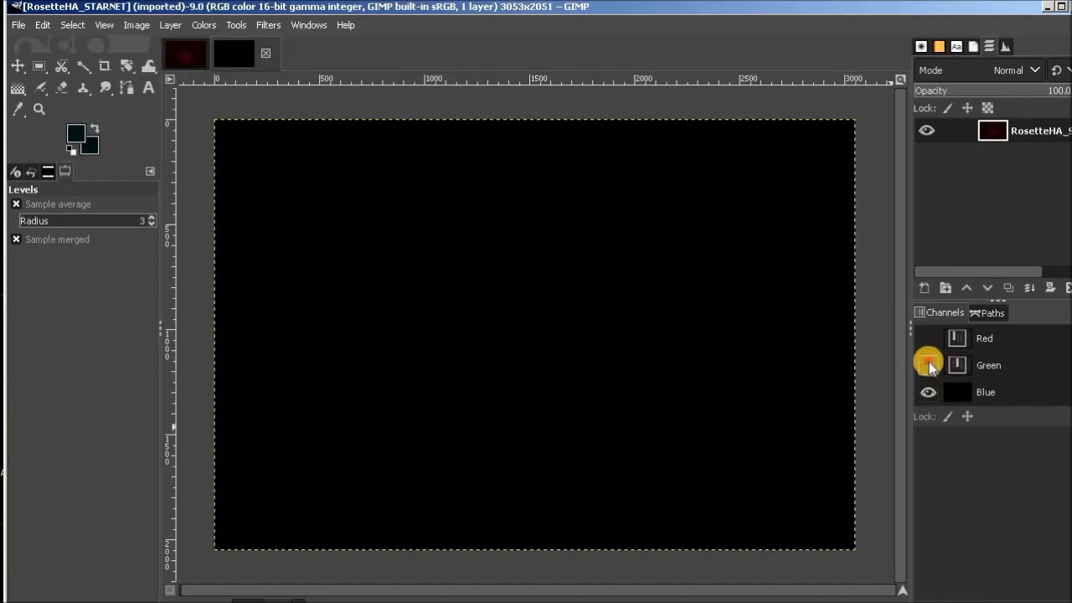
pyautogui.click(929, 366)
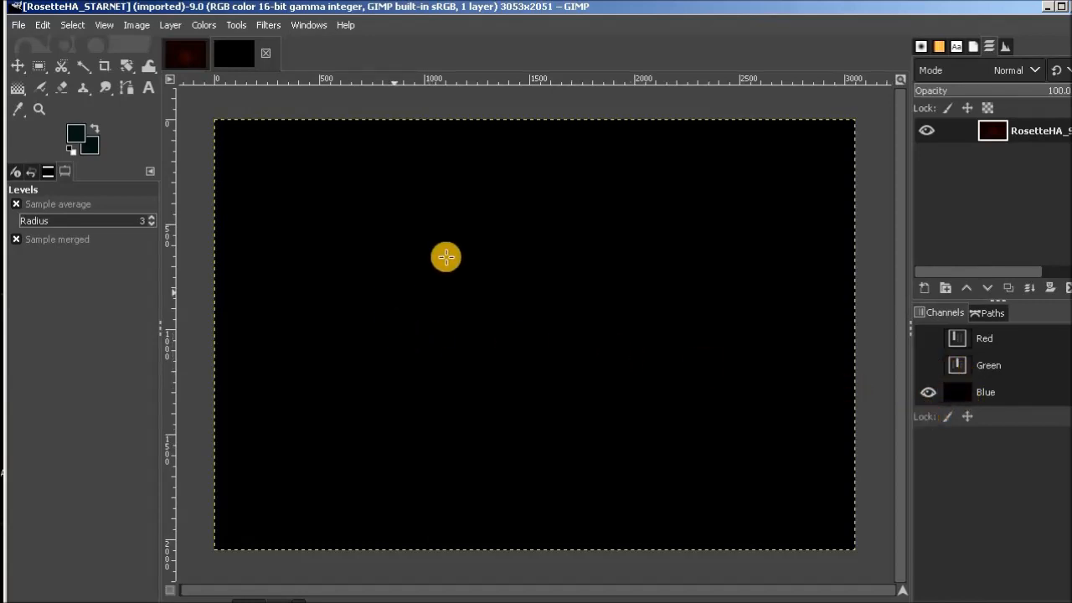
# Make the green and red channels visible again, and close the RosetteHA_STARNET image.
pyautogui.click(928, 366)
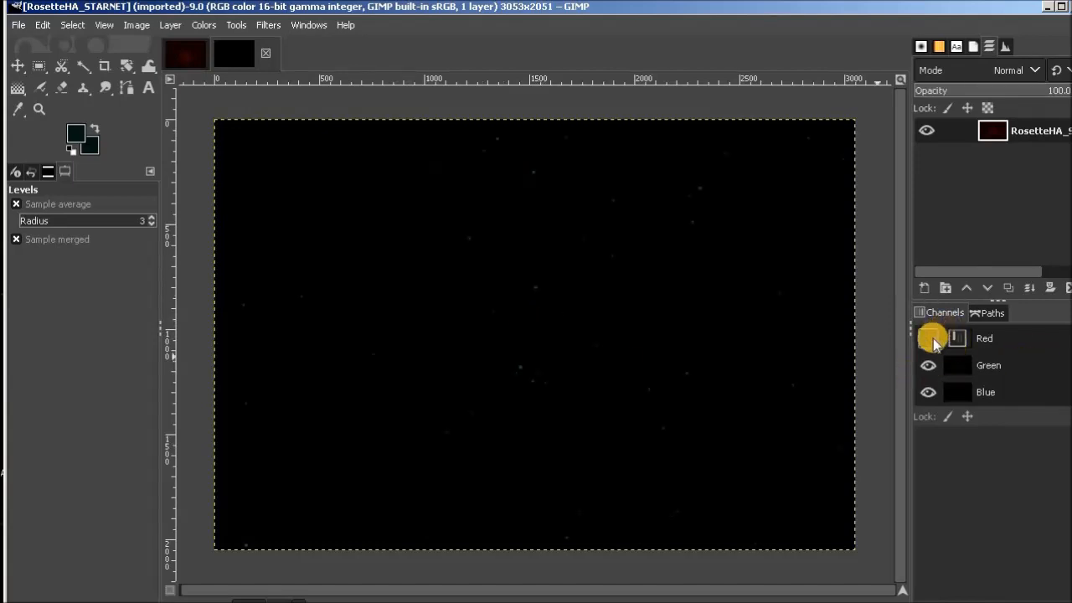
pyautogui.click(928, 339)
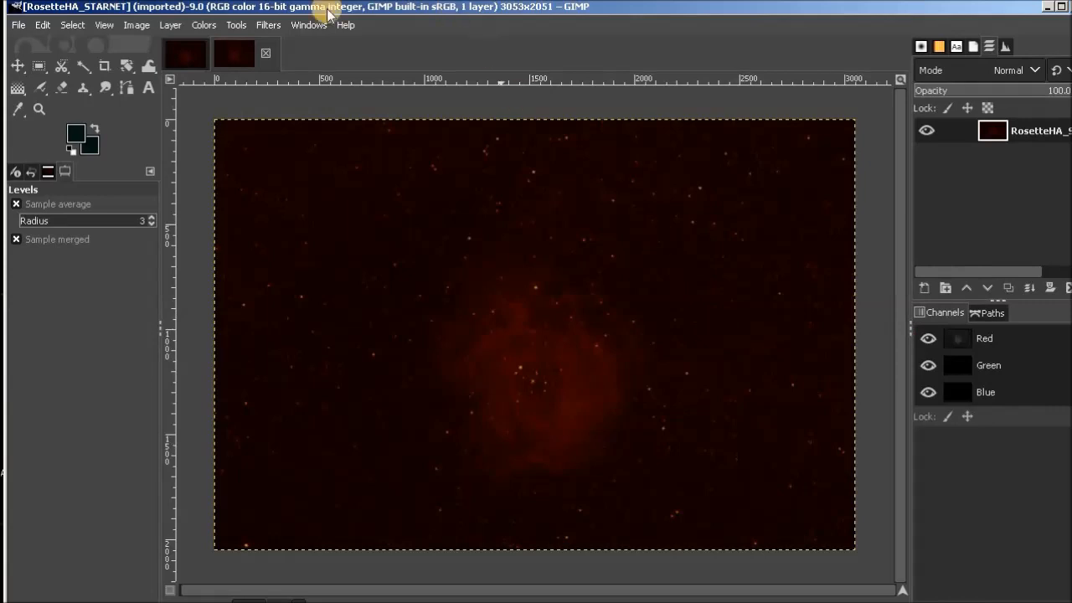
pyautogui.click(262, 53)
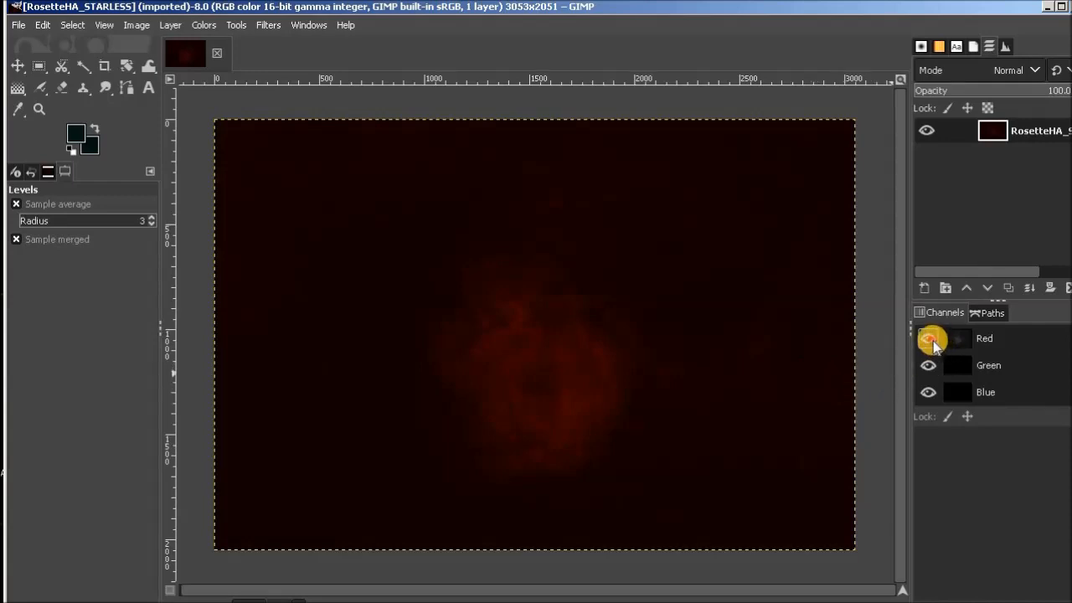
# Toggle the red channel off and on in the RosetteHA_STARLESS image to check the green and blue signal.
pyautogui.click(930, 339)
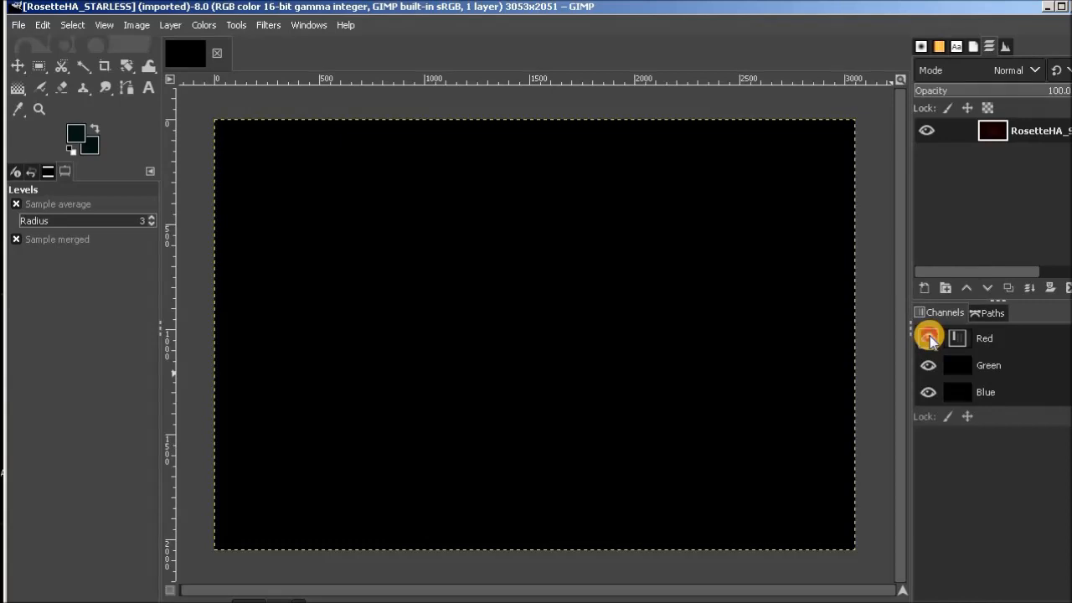
pyautogui.click(929, 338)
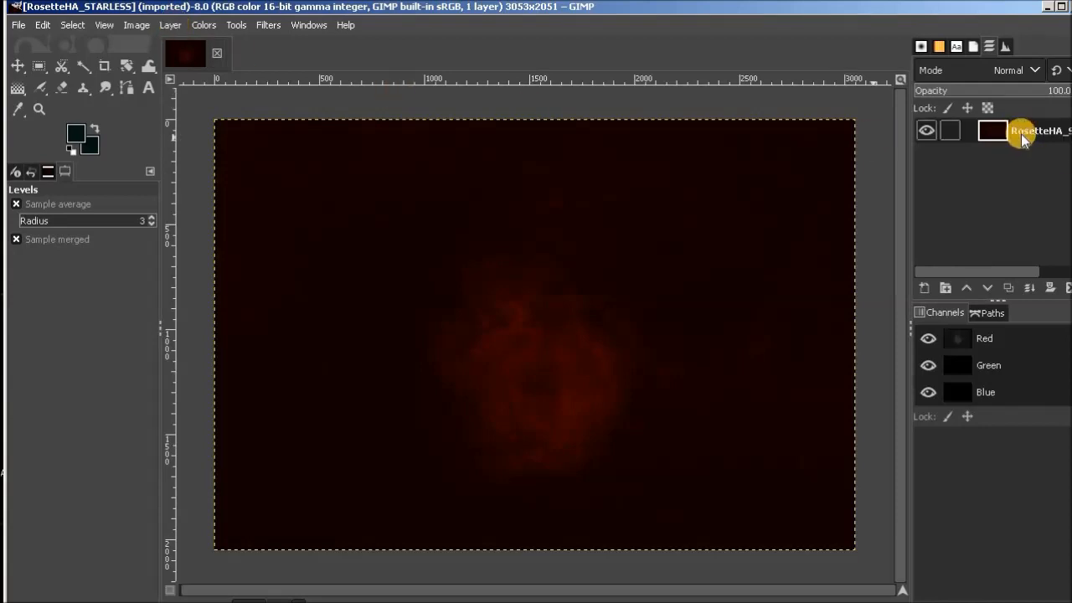
# Duplicate the RosetteHA_STARLESS layer and rename the copy "stretch".
pyautogui.click(170, 26)
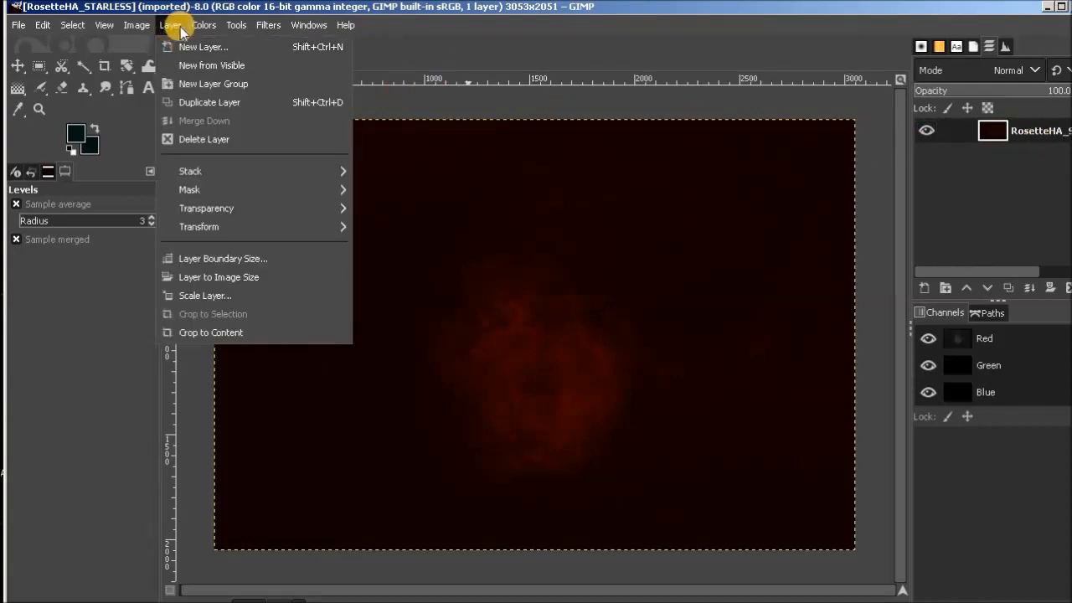
pyautogui.click(204, 101)
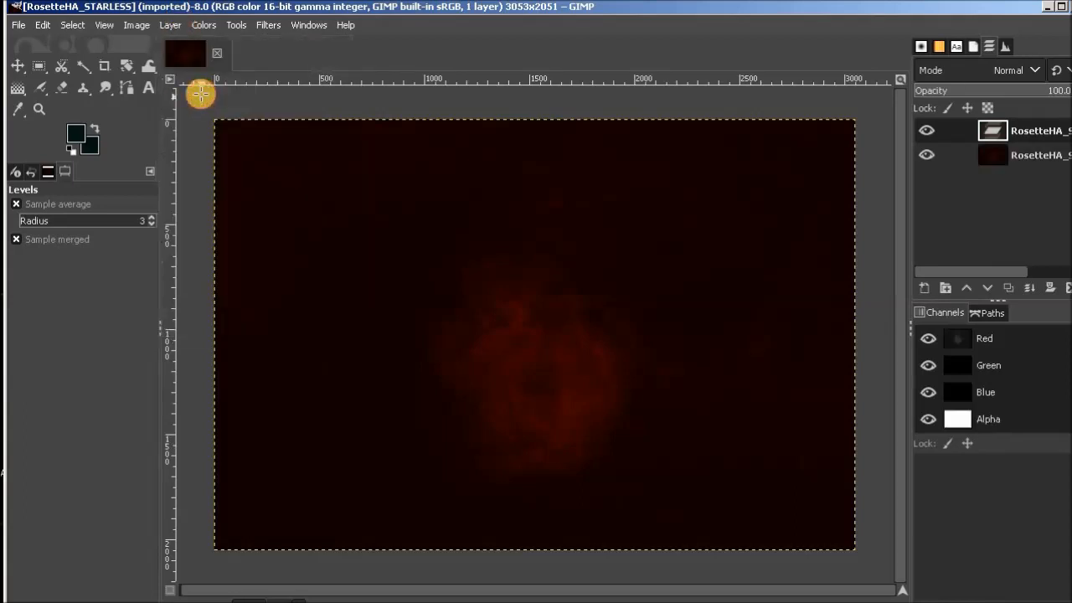
pyautogui.doubleClick(1049, 132)
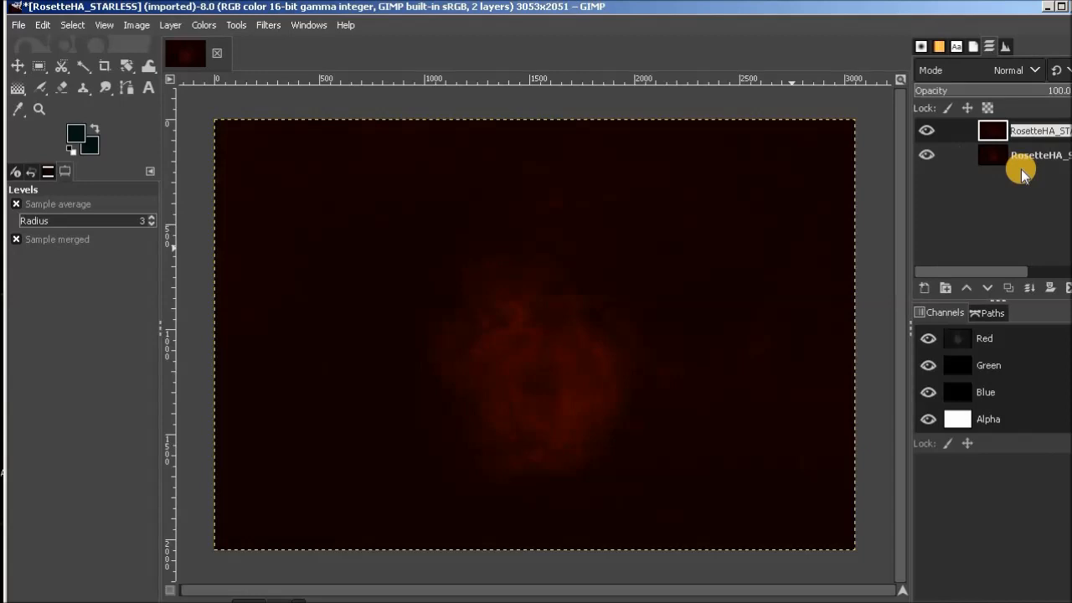
pyautogui.write('stre')
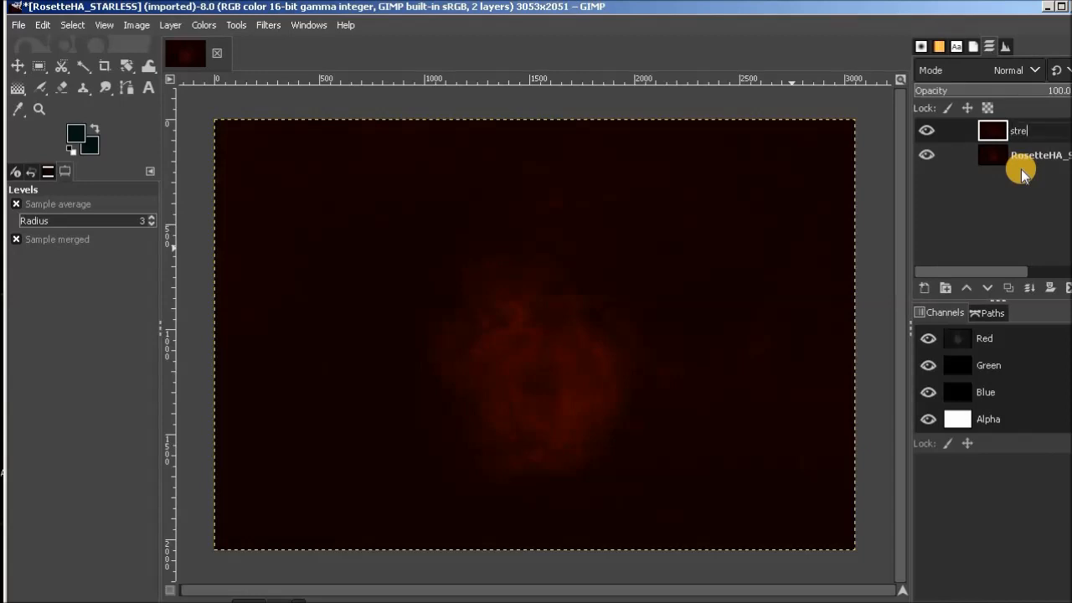
pyautogui.write('tch')
pyautogui.press('Return')
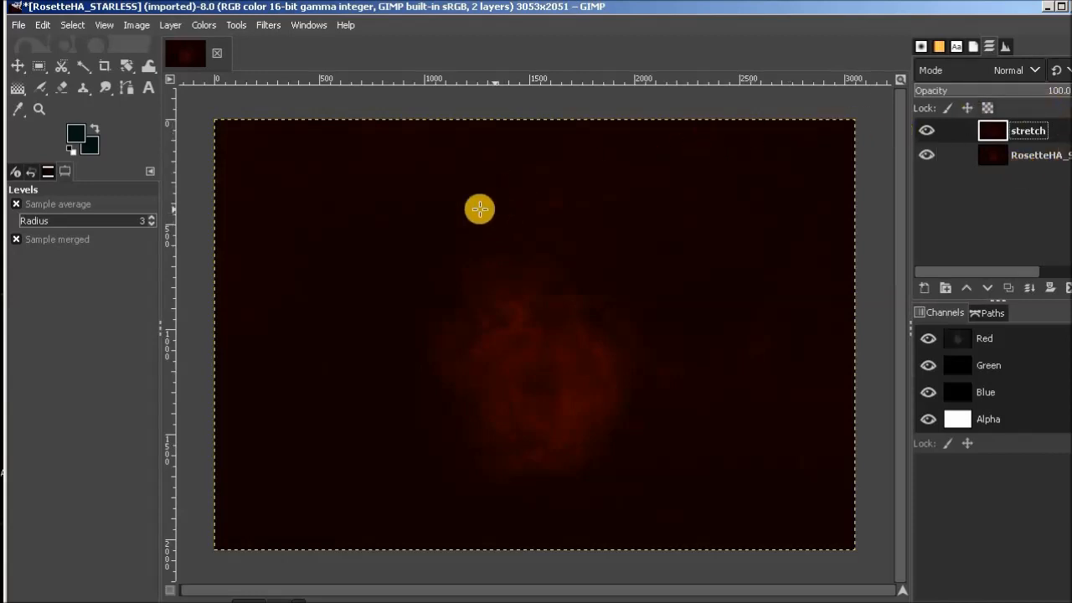
# Brighten the nebula on the stretch layer with Levels, using an input gamma of about 1.34.
pyautogui.click(201, 25)
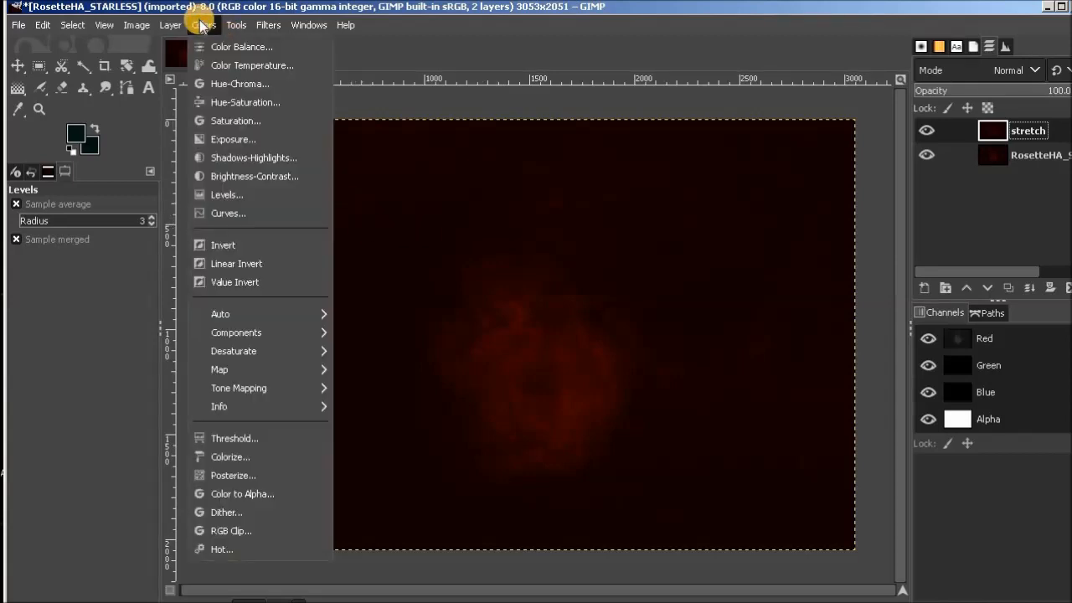
pyautogui.click(231, 198)
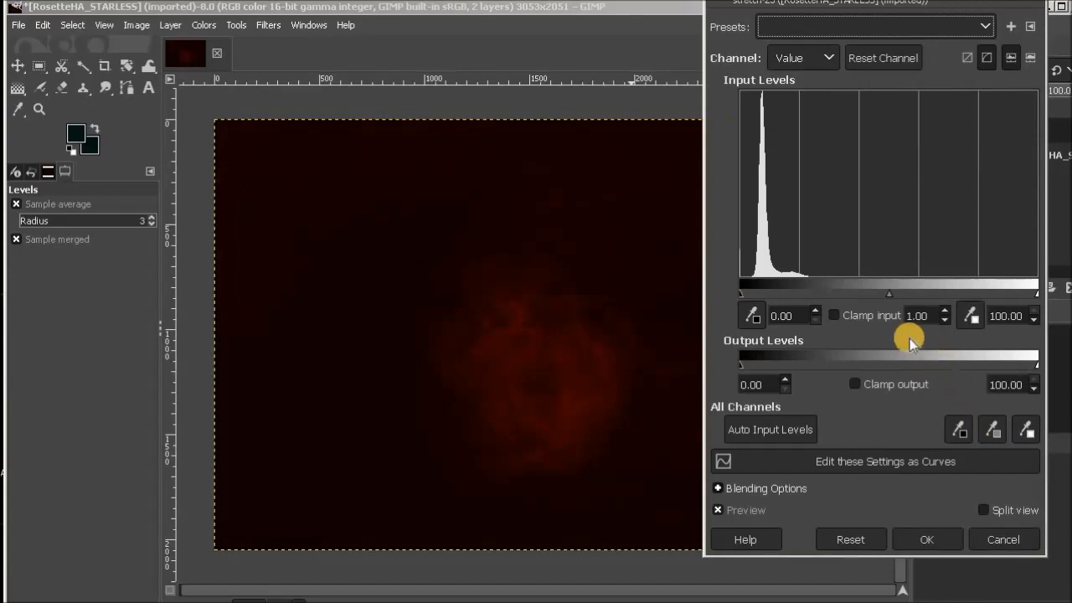
pyautogui.moveTo(895, 299); pyautogui.dragTo(871, 299)
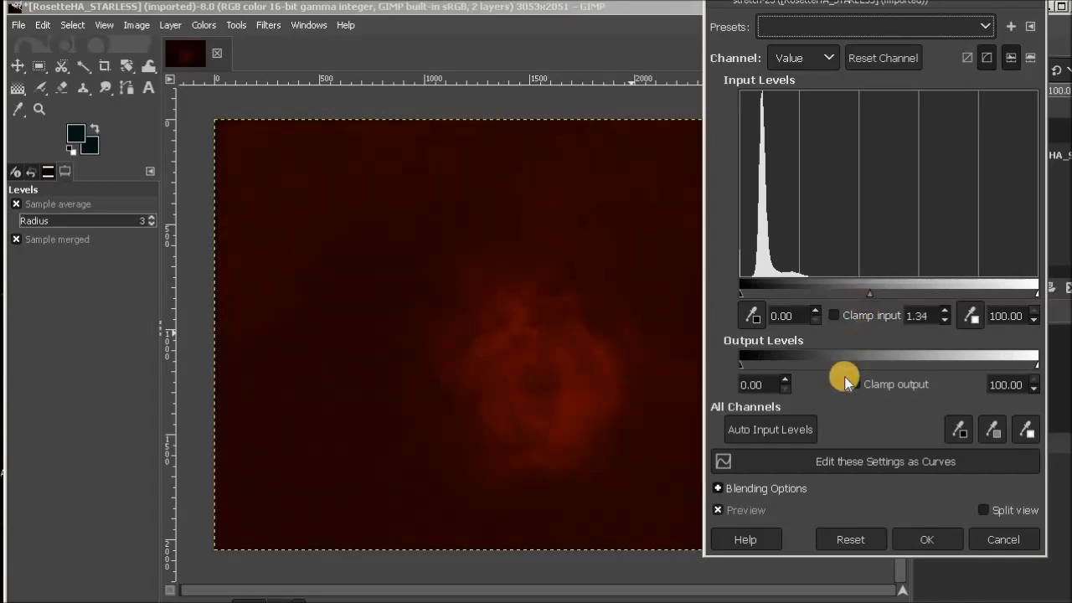
pyautogui.click(942, 540)
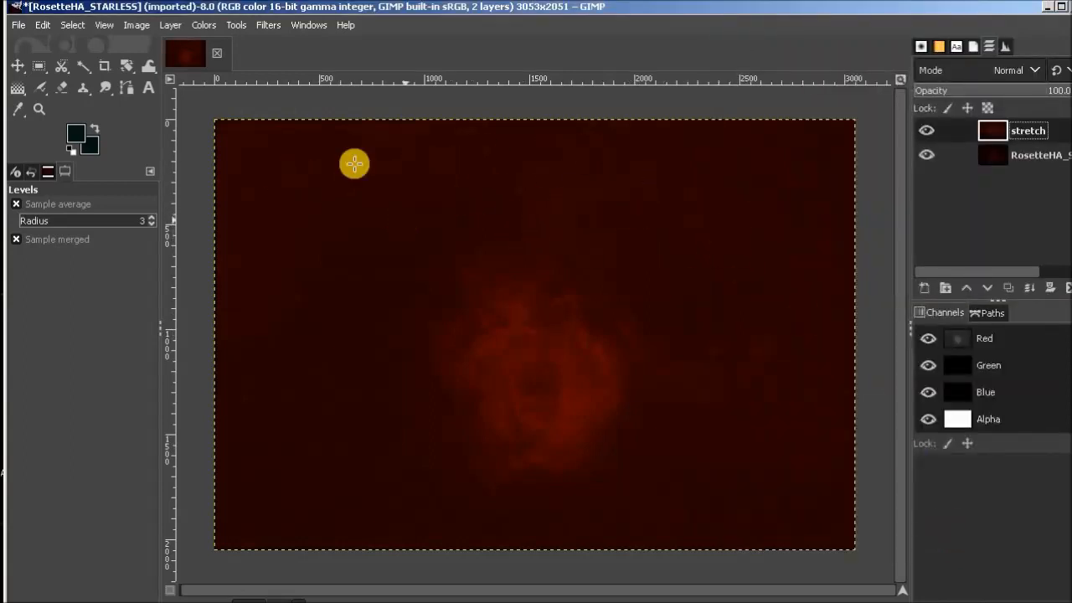
# Darken the stretch layer's background with Levels by raising the input black point to about 6.20, just below the histogram peak.
pyautogui.click(204, 25)
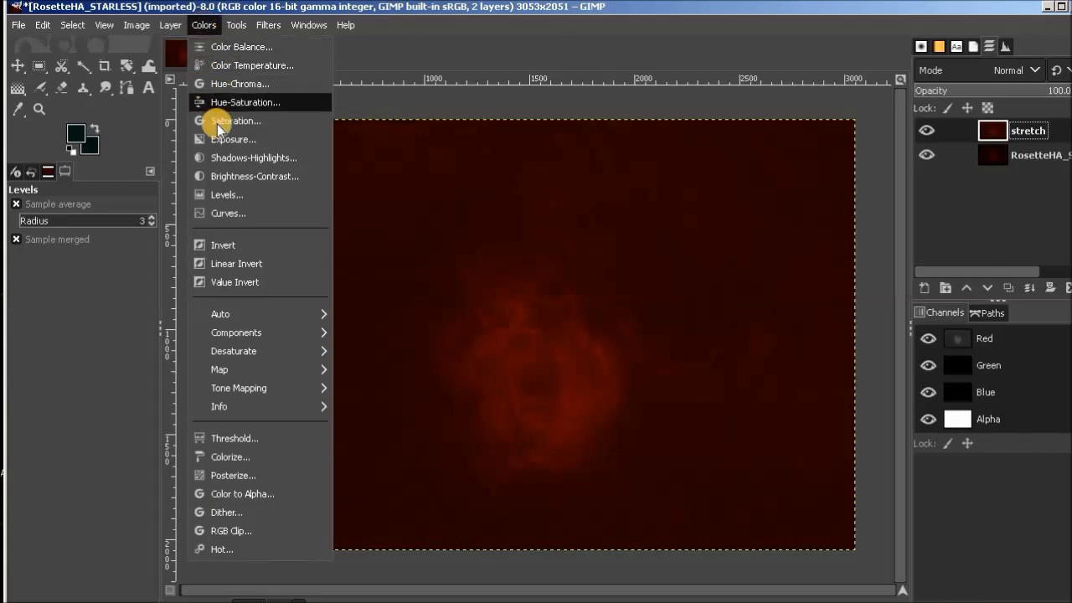
pyautogui.click(237, 198)
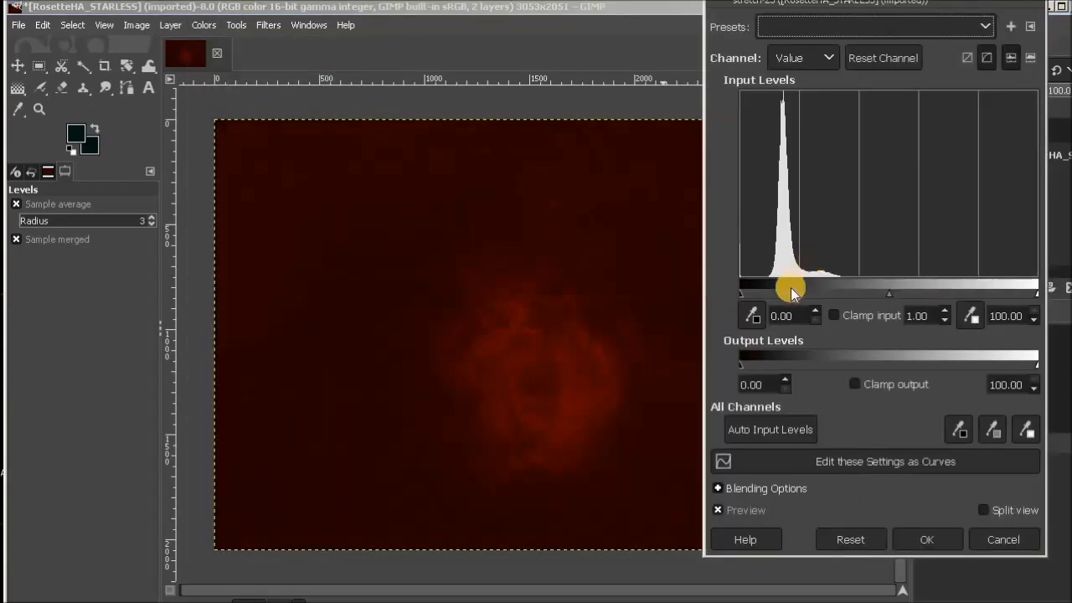
pyautogui.moveTo(742, 296); pyautogui.dragTo(759, 292)
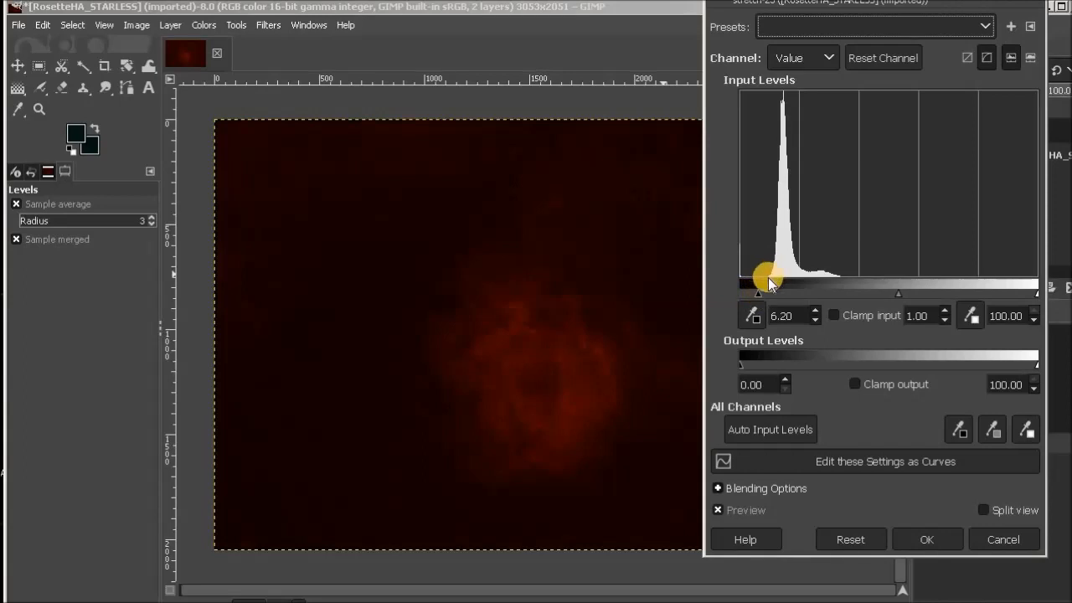
pyautogui.click(930, 540)
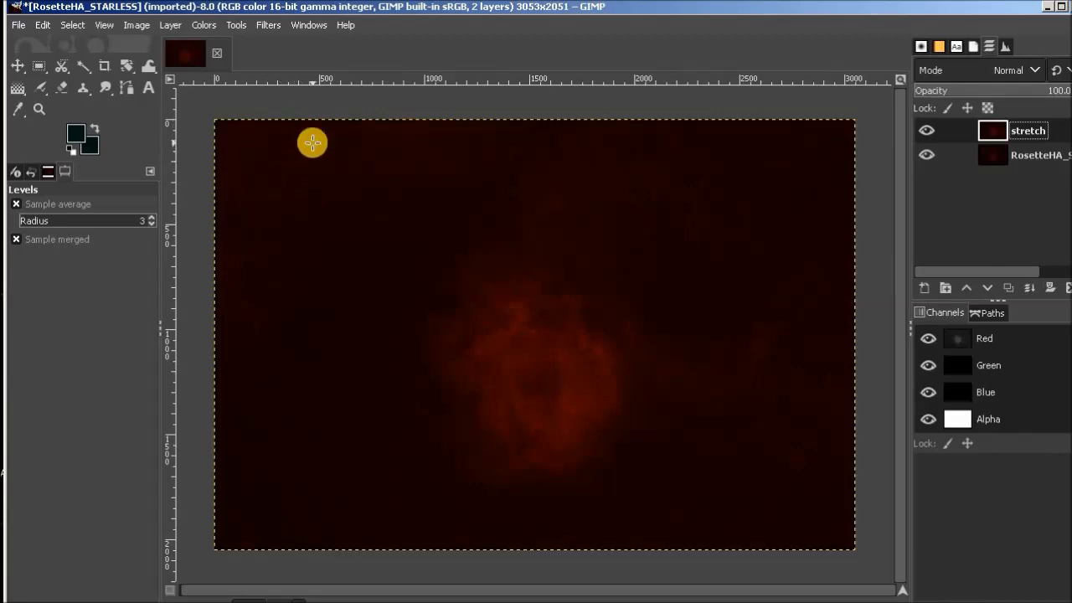
# Duplicate the stretch layer and rename the copy "noise".
pyautogui.click(171, 23)
pyautogui.click(231, 103)
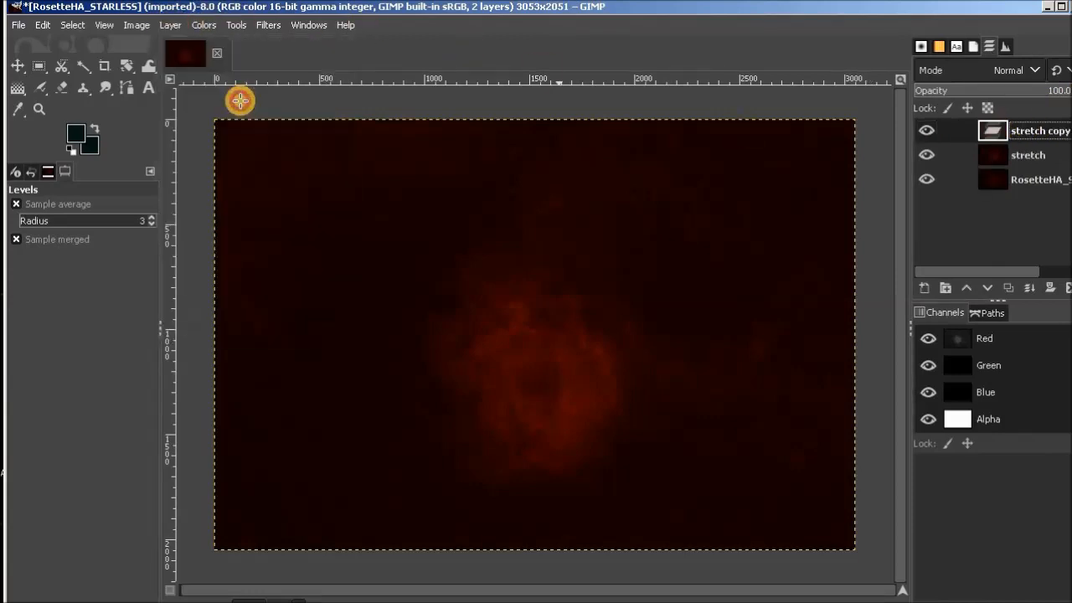
pyautogui.doubleClick(1037, 131)
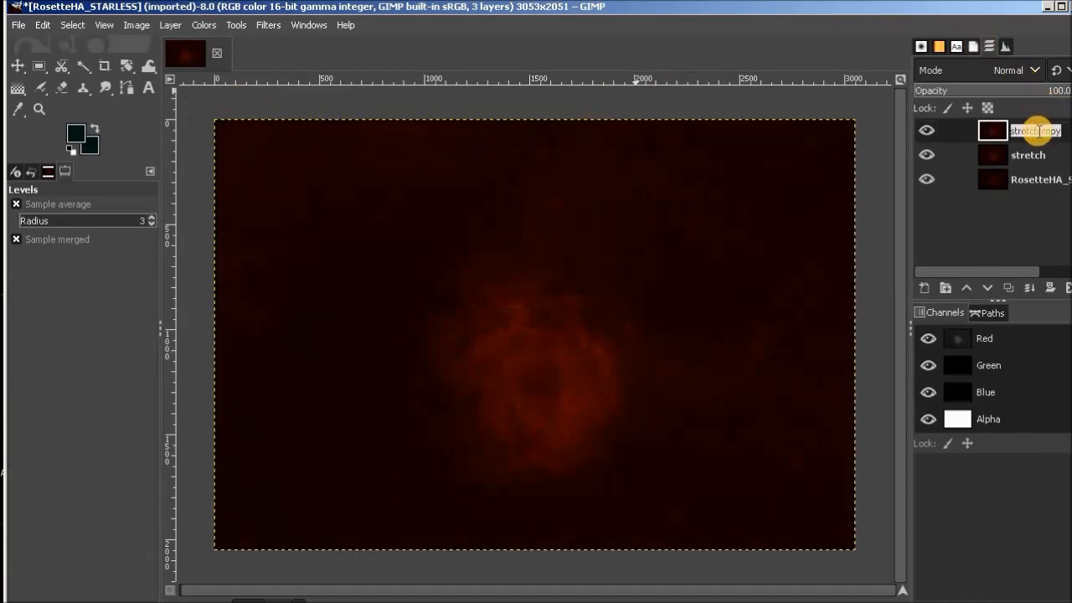
pyautogui.write('noise')
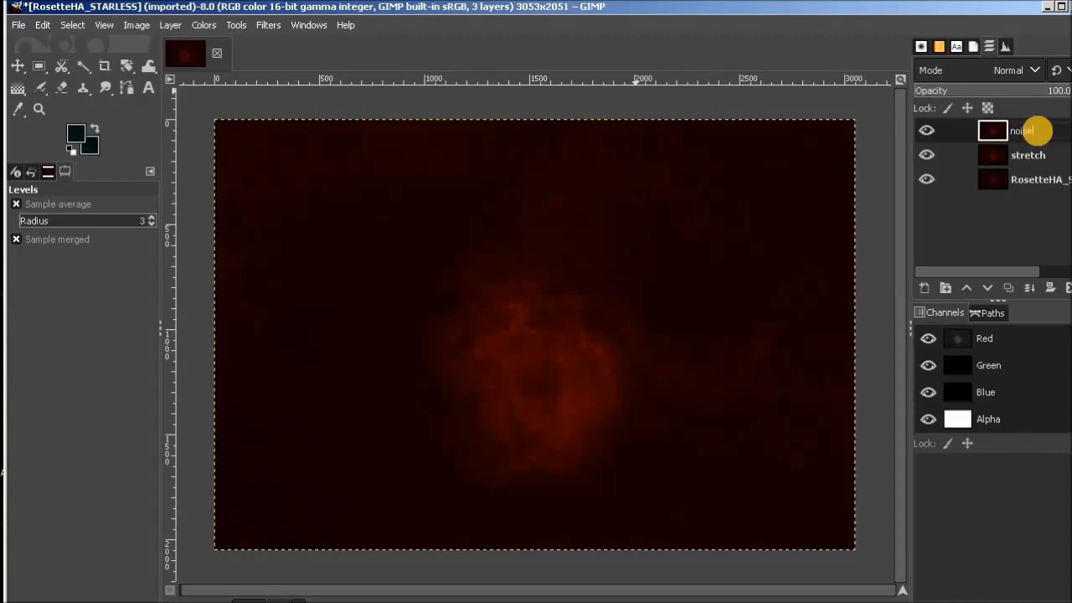
pyautogui.press('Return')
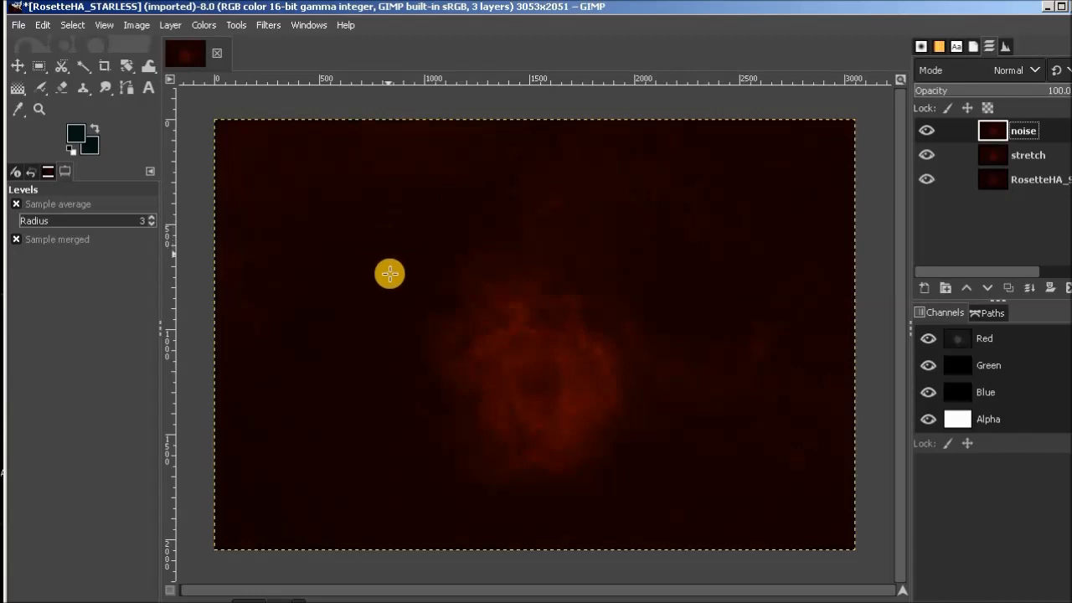
pyautogui.click(16, 103)
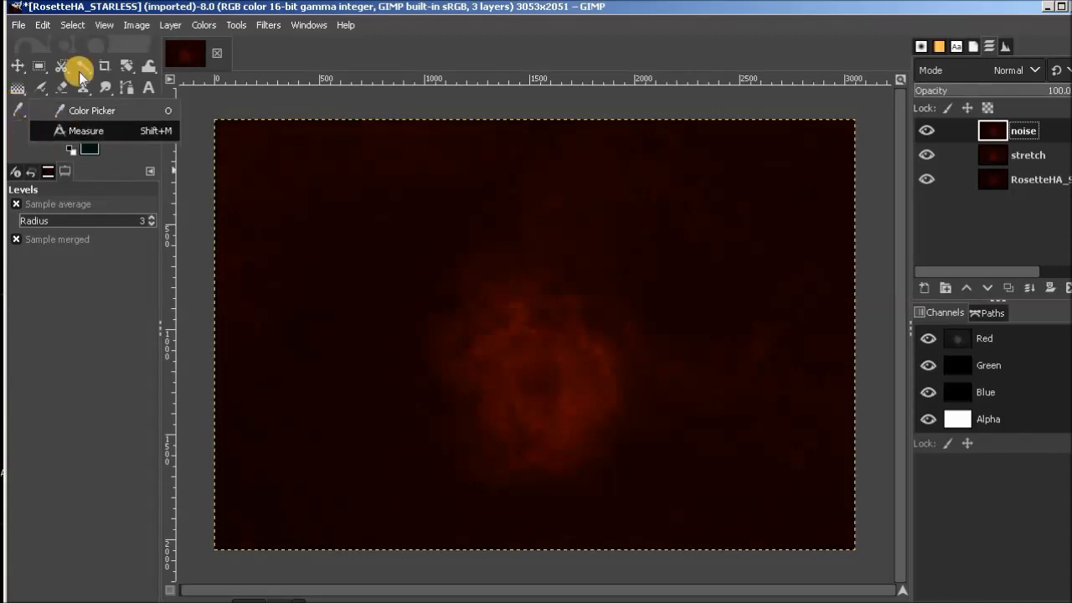
pyautogui.click(237, 27)
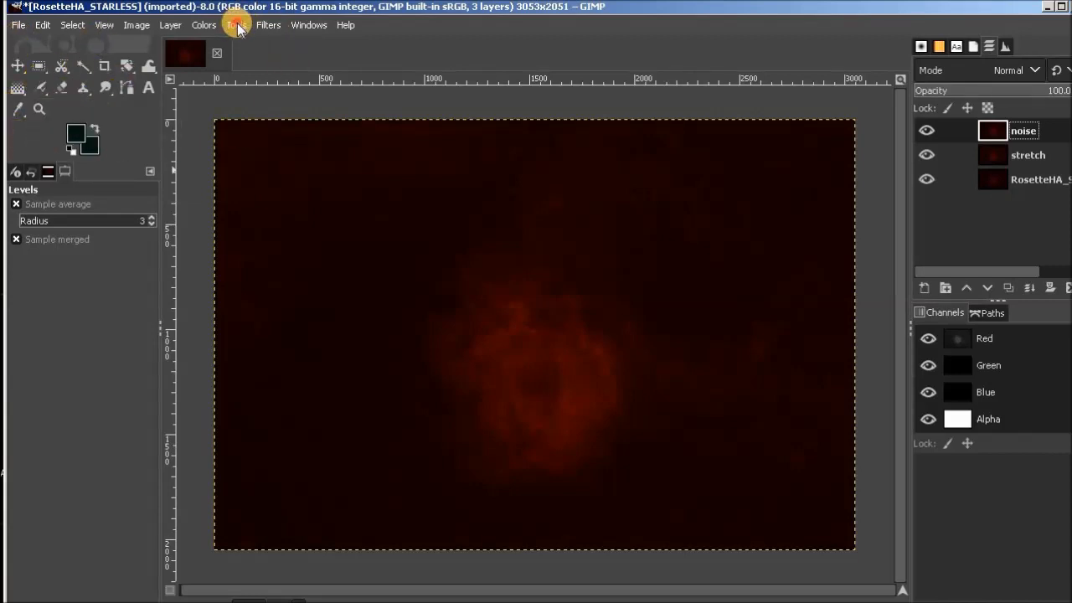
pyautogui.click(237, 27)
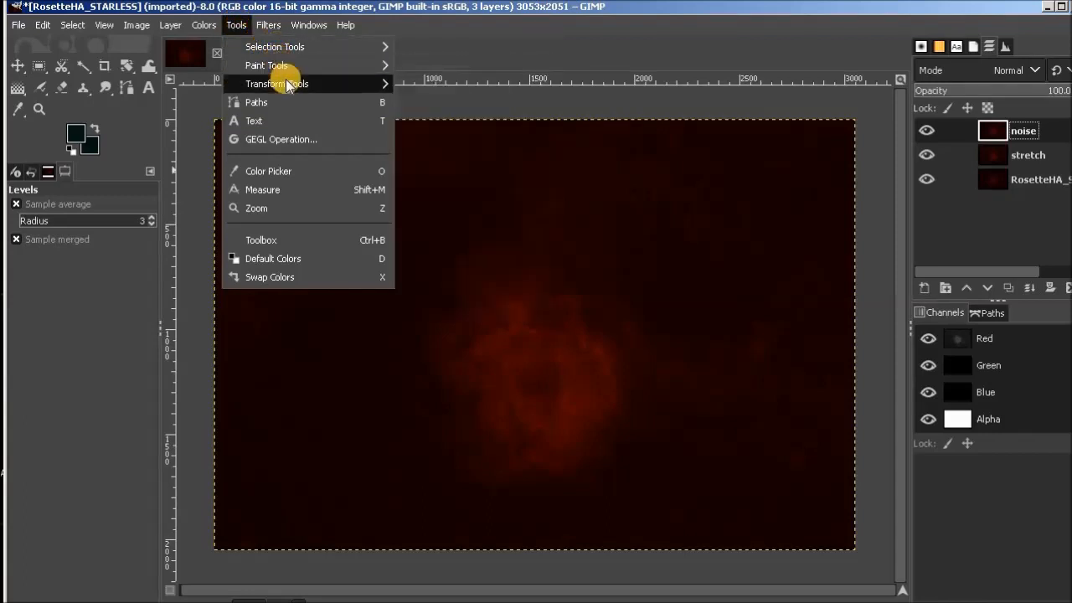
pyautogui.moveTo(275, 49)
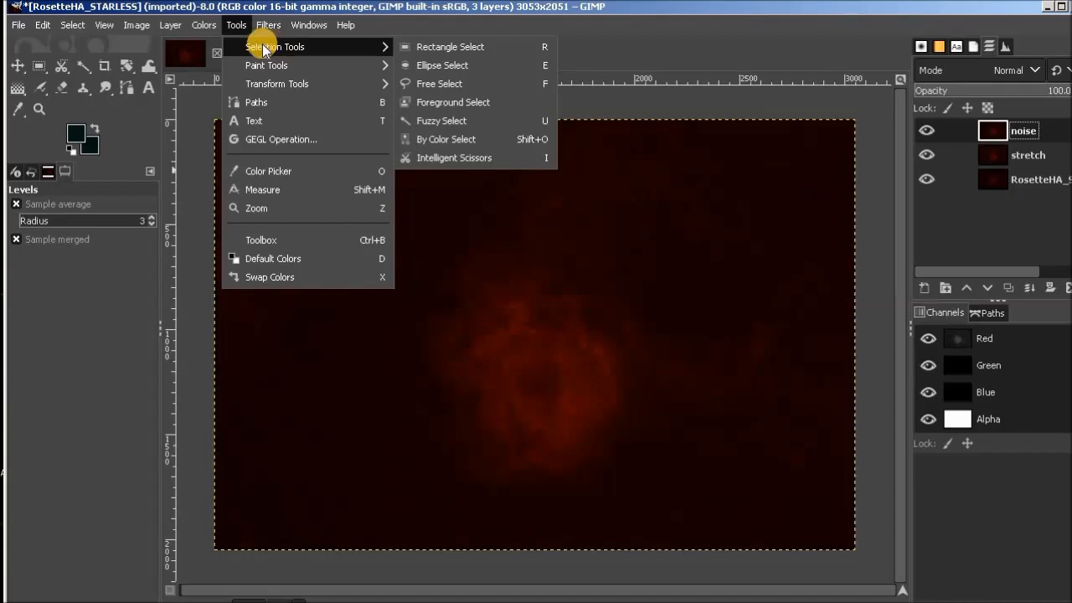
pyautogui.click(584, 57)
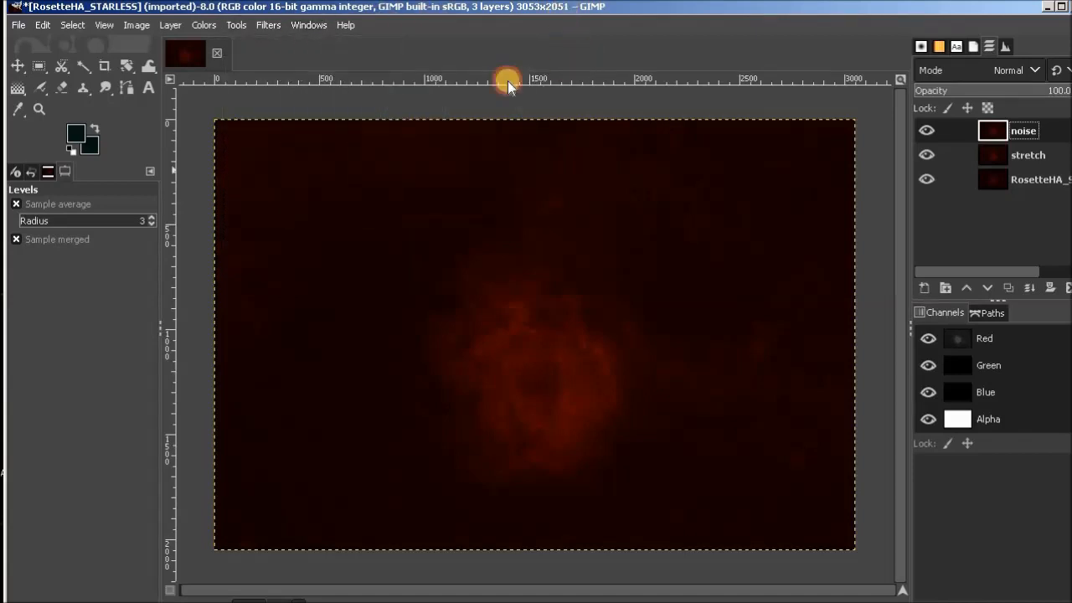
# Sample the dark red sky with the Color Picker to set both the foreground and background colours.
pyautogui.click(17, 109)
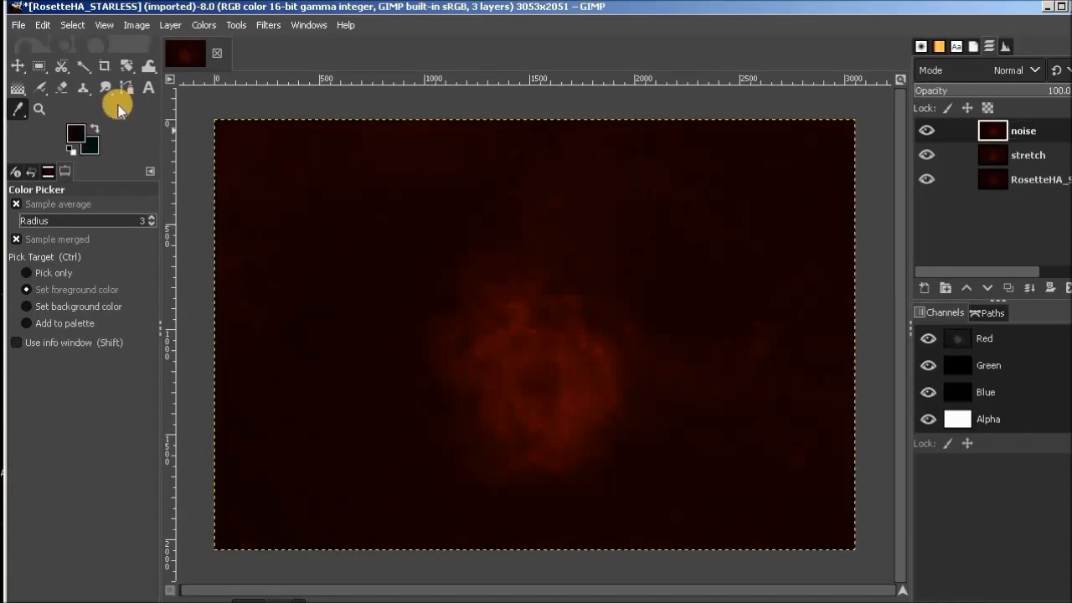
pyautogui.click(72, 150)
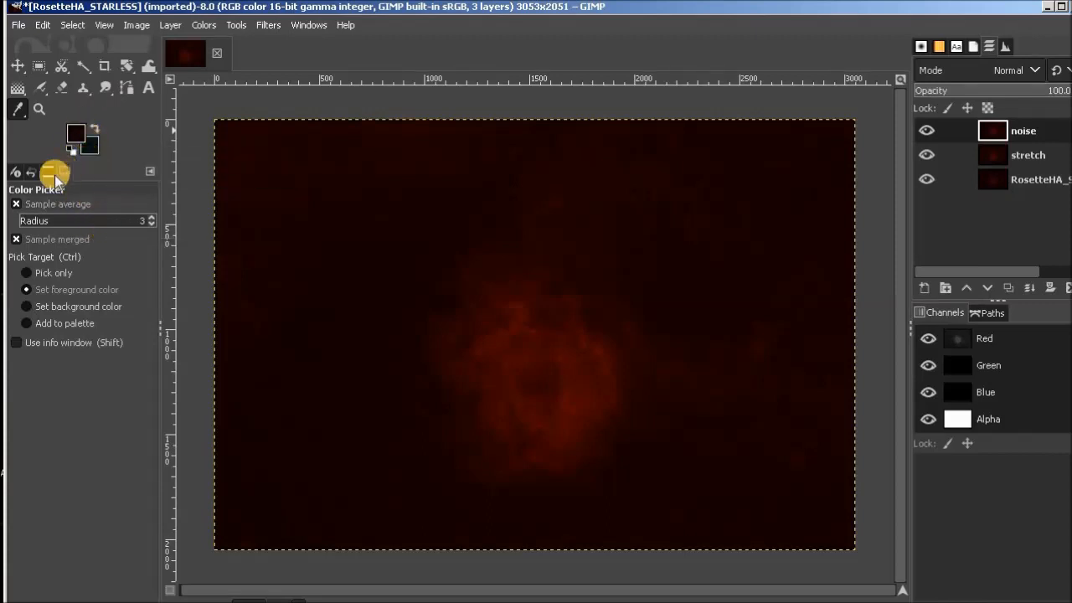
pyautogui.click(29, 304)
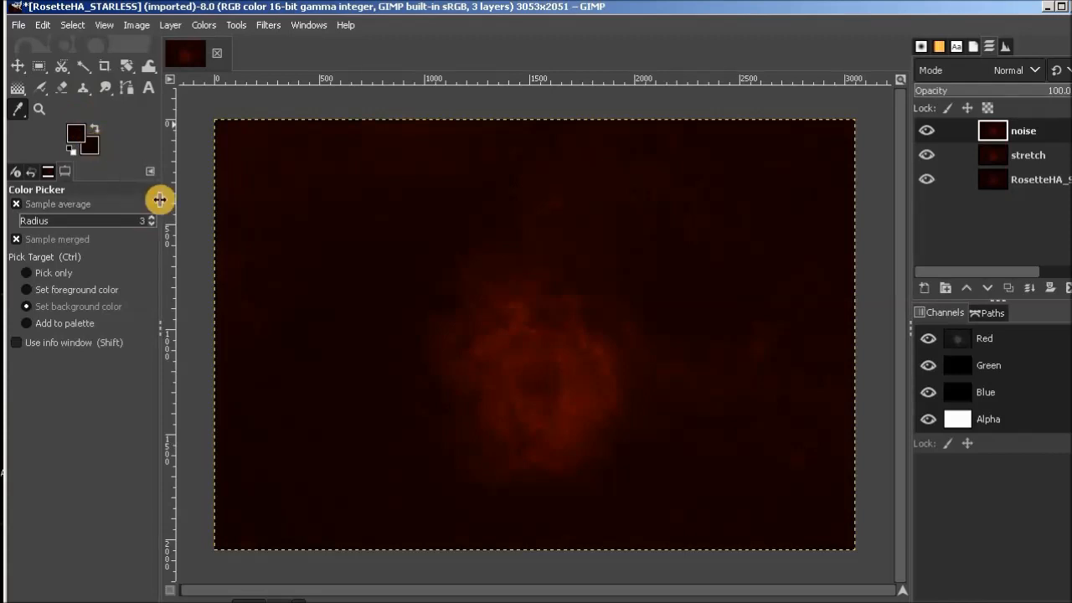
# Fill the noise layer with a linear FG to BG gradient from the image's top edge to its bottom edge, and set its blend mode to Subtract.
pyautogui.click(16, 88)
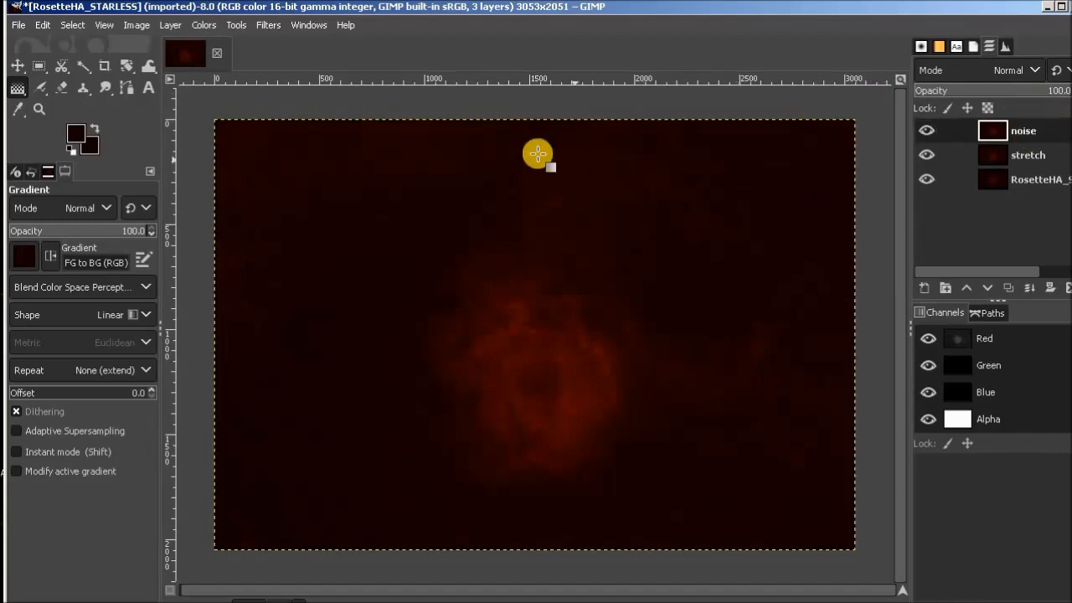
pyautogui.moveTo(522, 114); pyautogui.dragTo(533, 559)
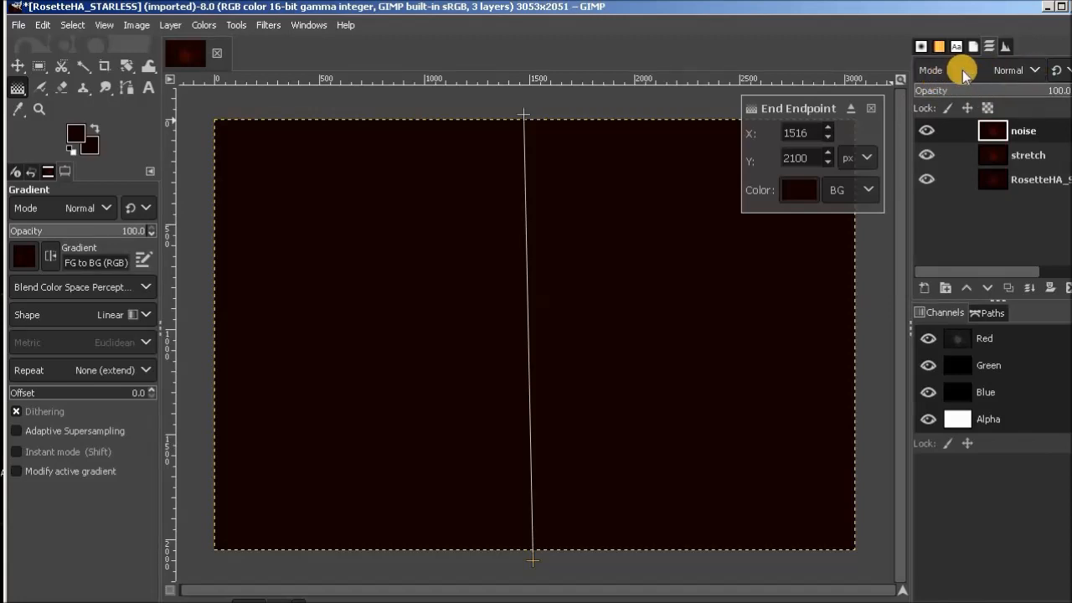
pyautogui.click(1038, 71)
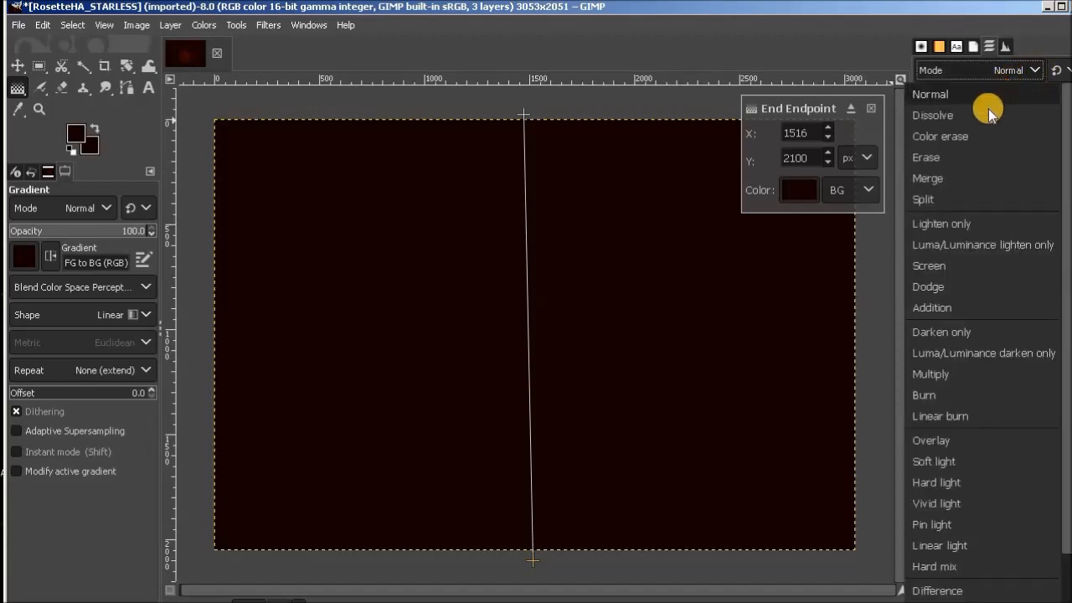
pyautogui.scroll(-3, 977, 210)
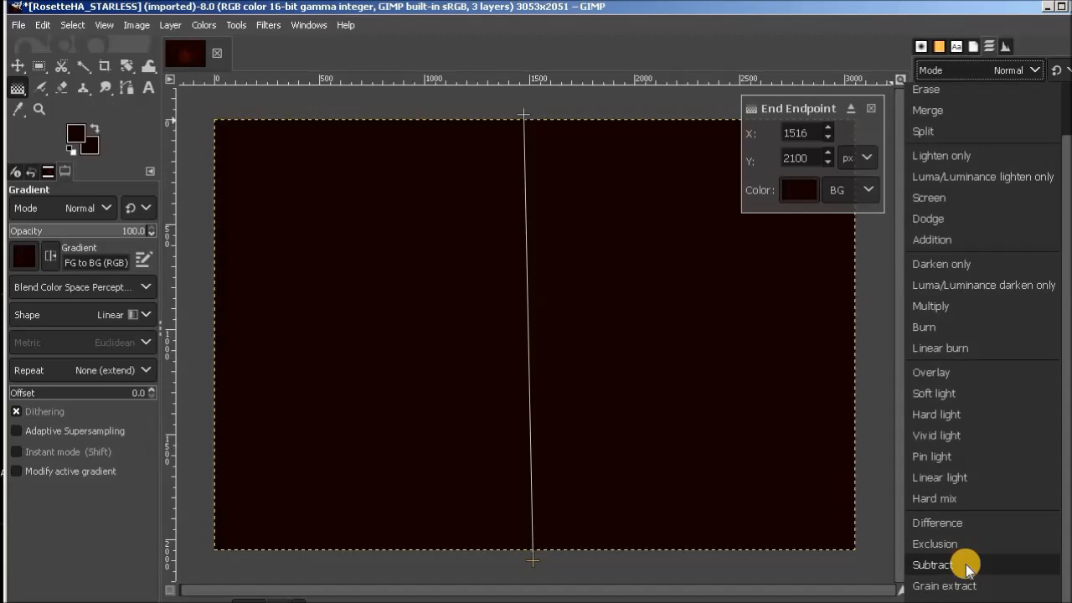
pyautogui.click(932, 565)
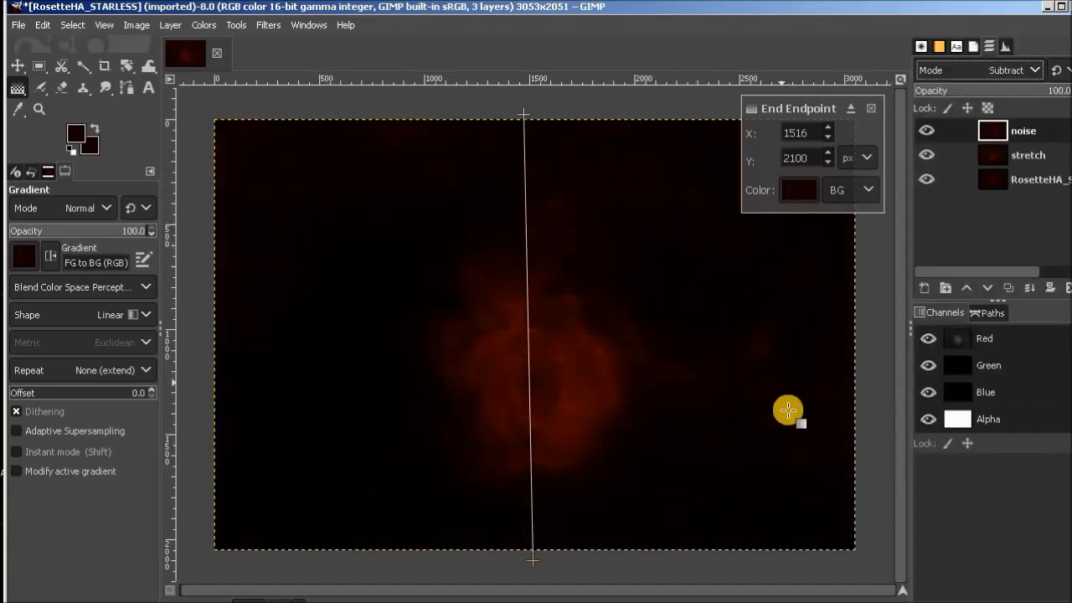
# Hide and show the noise layer to compare the nebula image with and without the background subtraction.
pyautogui.click(927, 131)
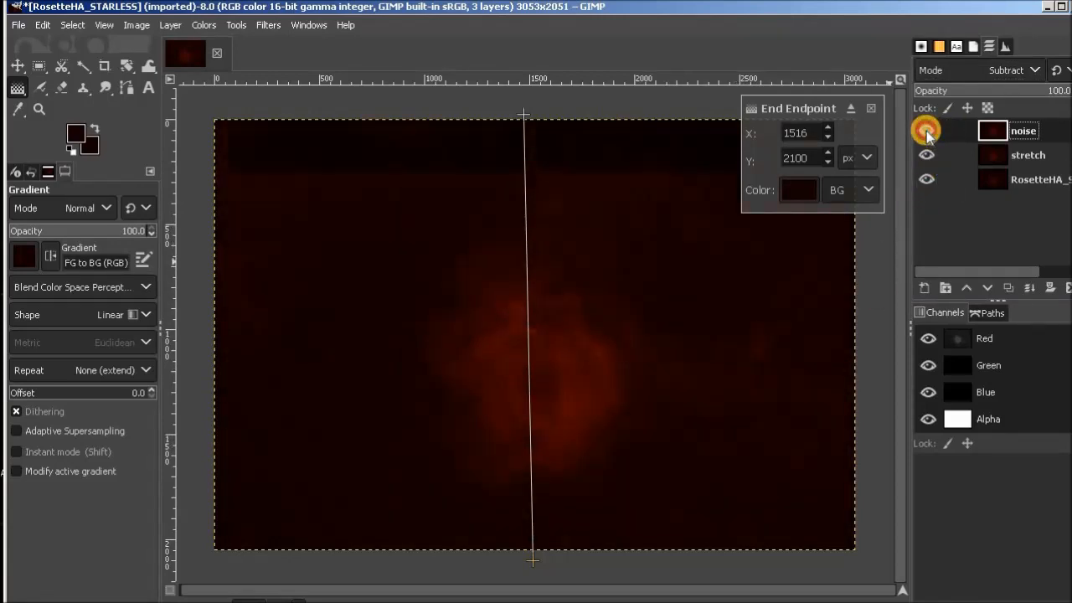
pyautogui.click(927, 132)
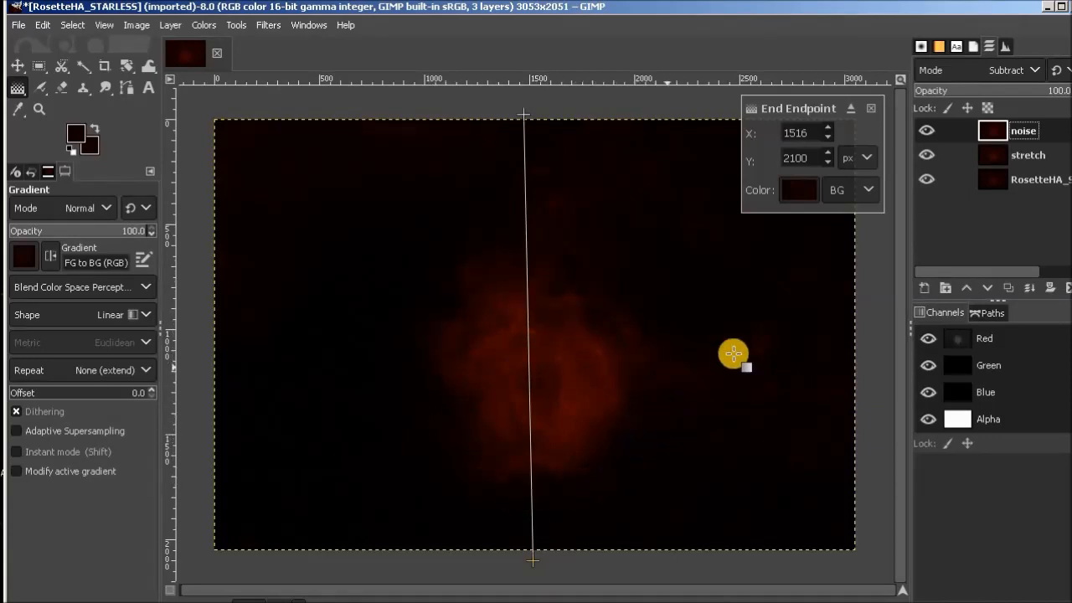
pyautogui.click(1041, 71)
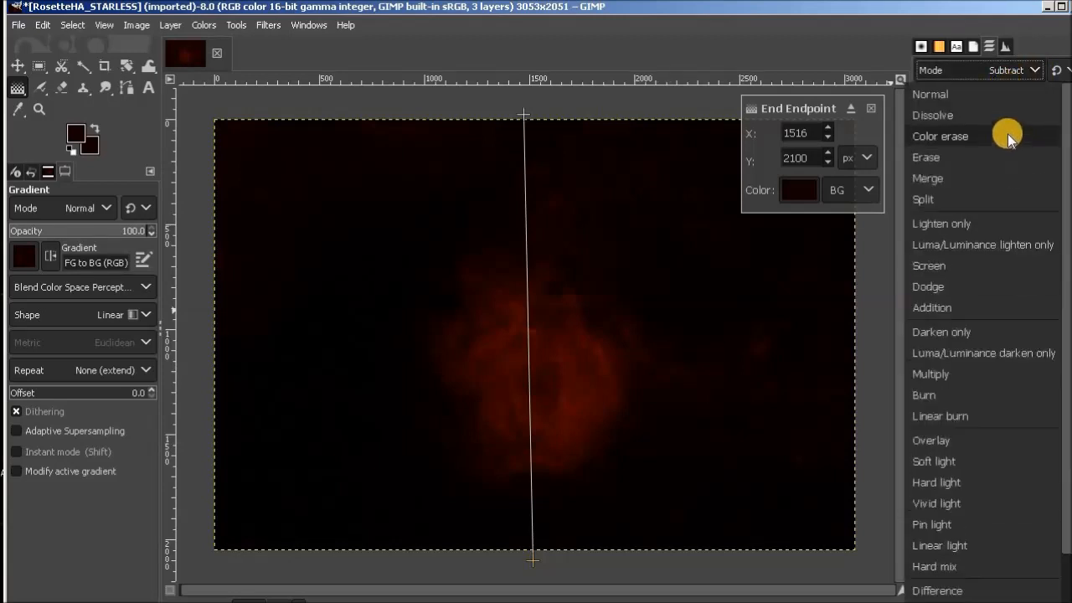
pyautogui.click(993, 94)
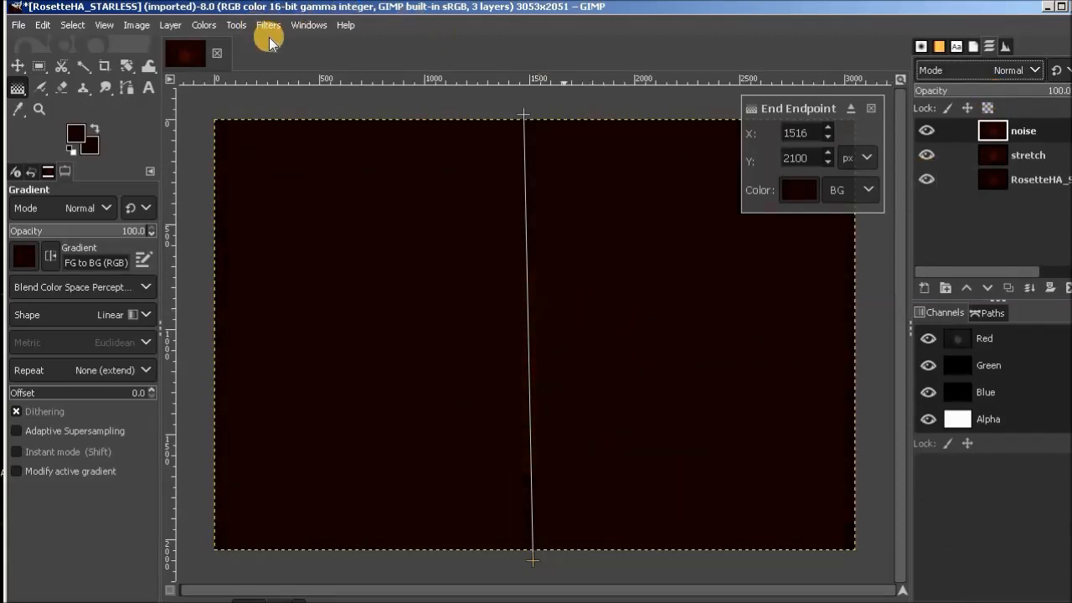
pyautogui.click(206, 27)
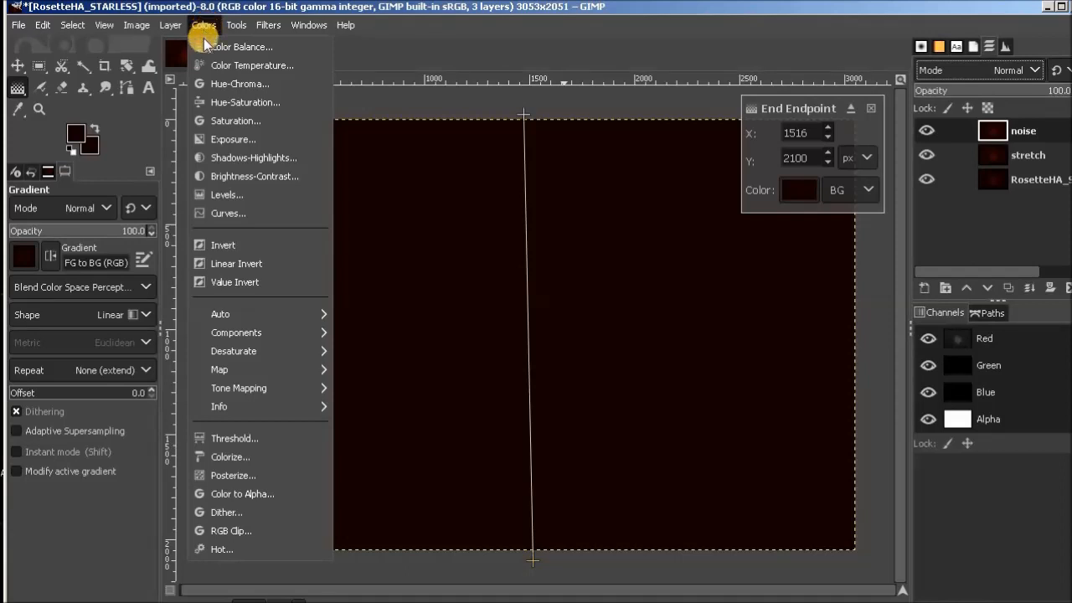
pyautogui.click(260, 178)
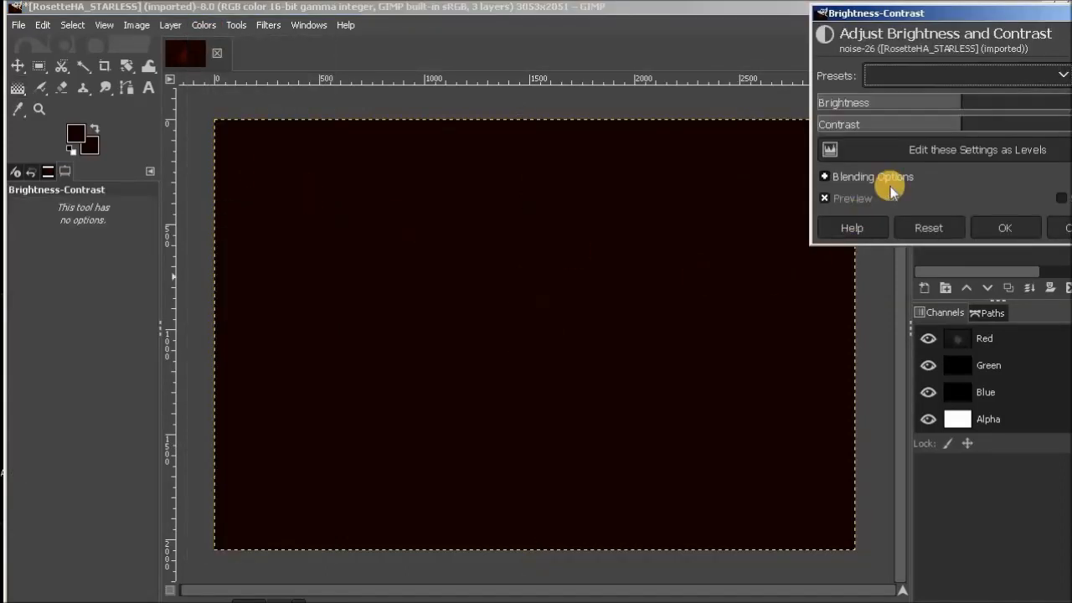
pyautogui.moveTo(1002, 18); pyautogui.dragTo(549, 166)
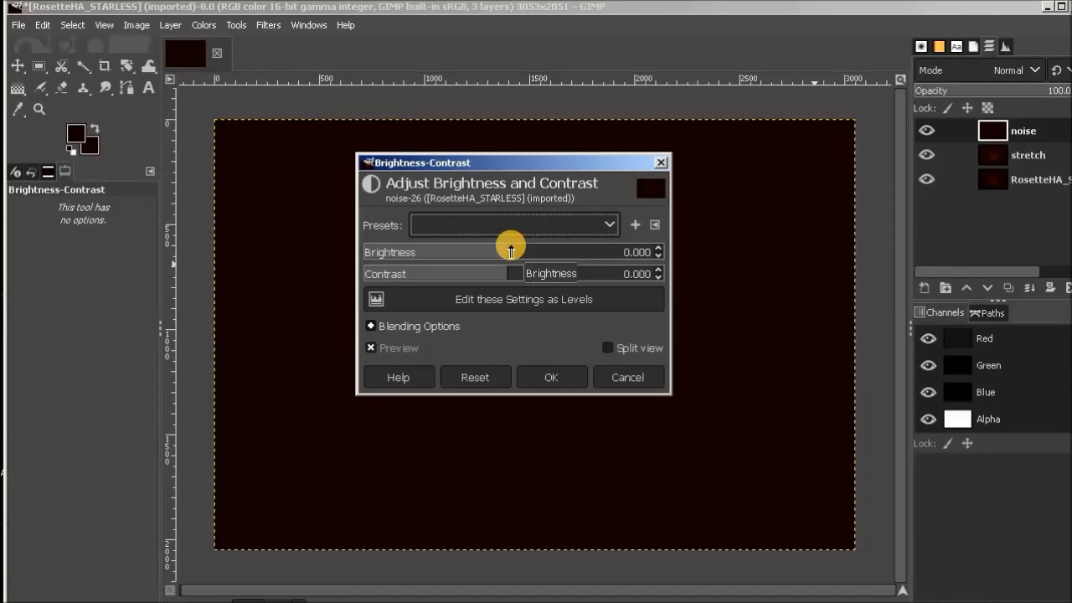
pyautogui.moveTo(514, 161); pyautogui.dragTo(634, 192)
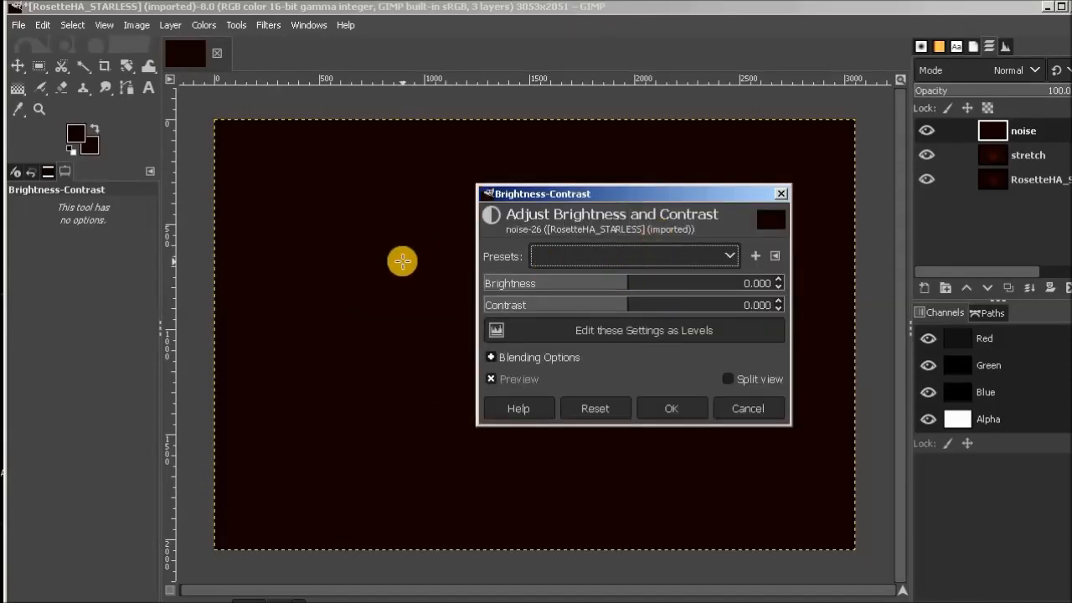
pyautogui.moveTo(628, 280); pyautogui.dragTo(536, 285)
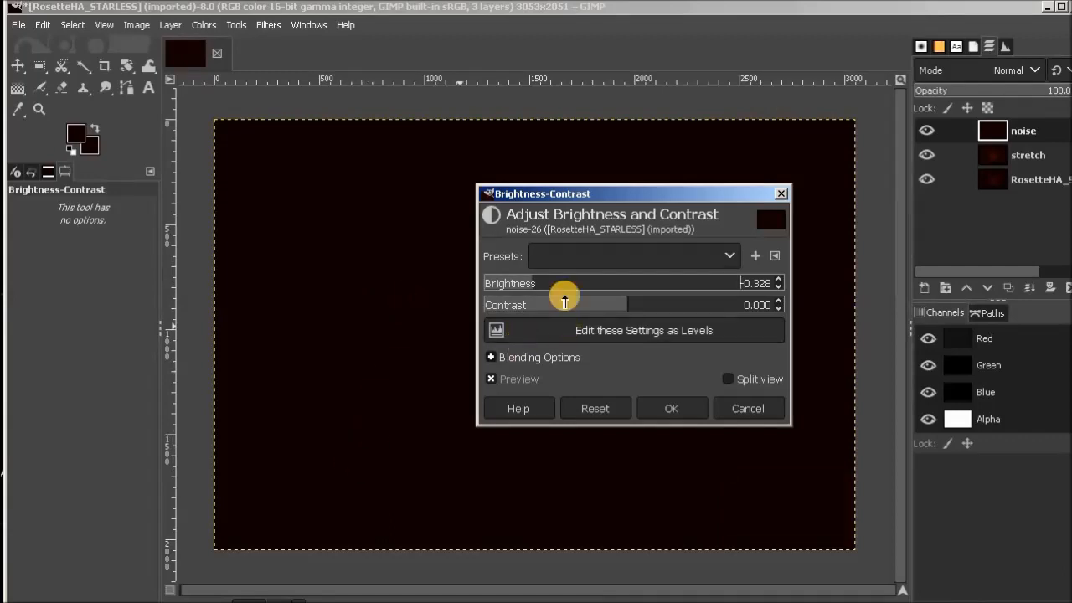
pyautogui.moveTo(536, 283); pyautogui.dragTo(627, 280)
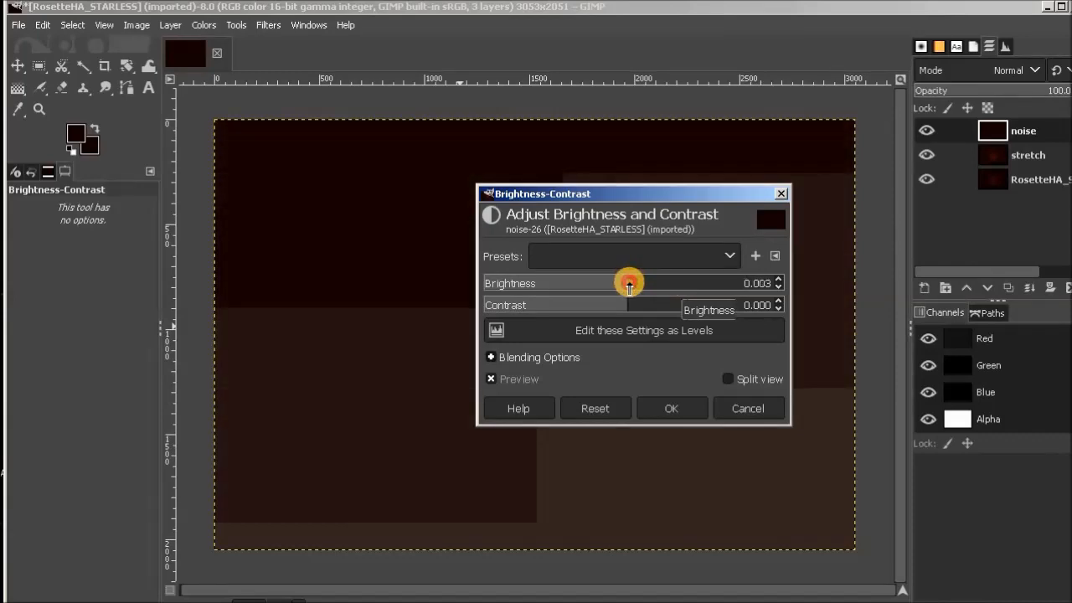
pyautogui.click(617, 409)
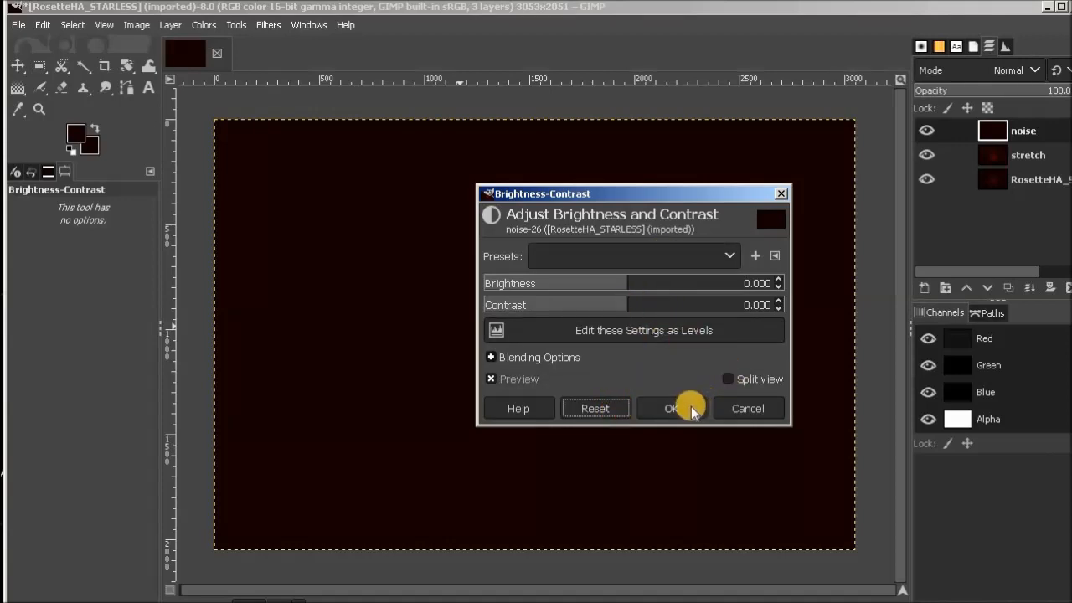
pyautogui.click(744, 409)
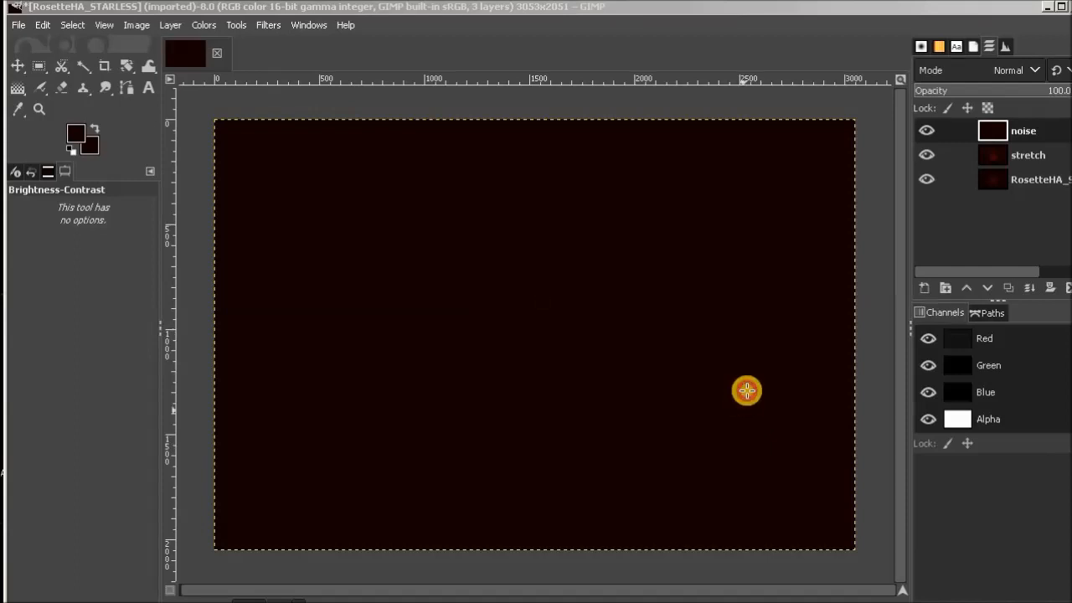
pyautogui.click(1036, 71)
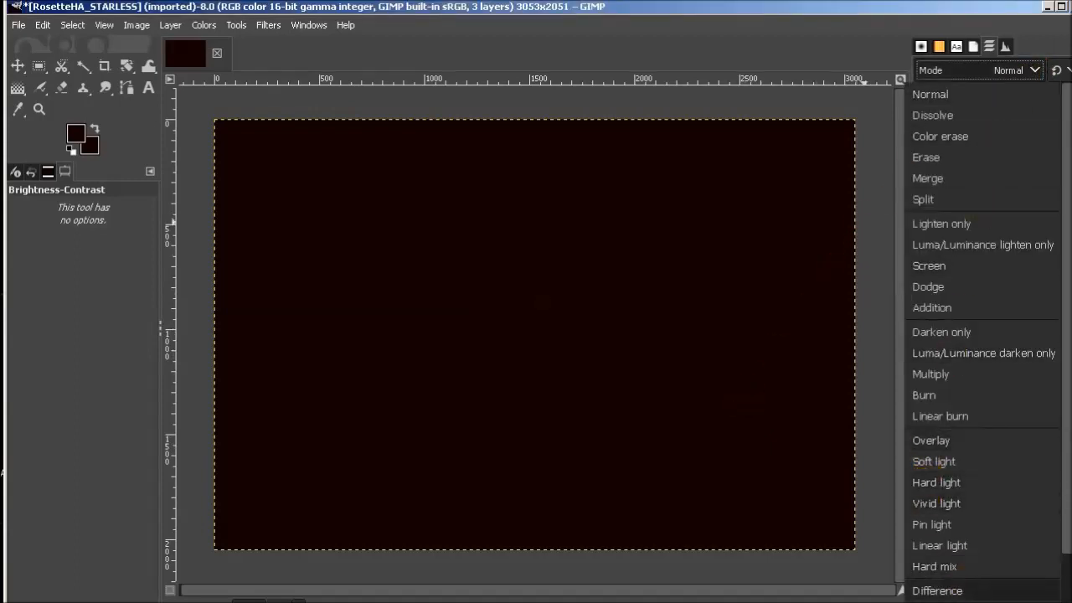
pyautogui.click(924, 569)
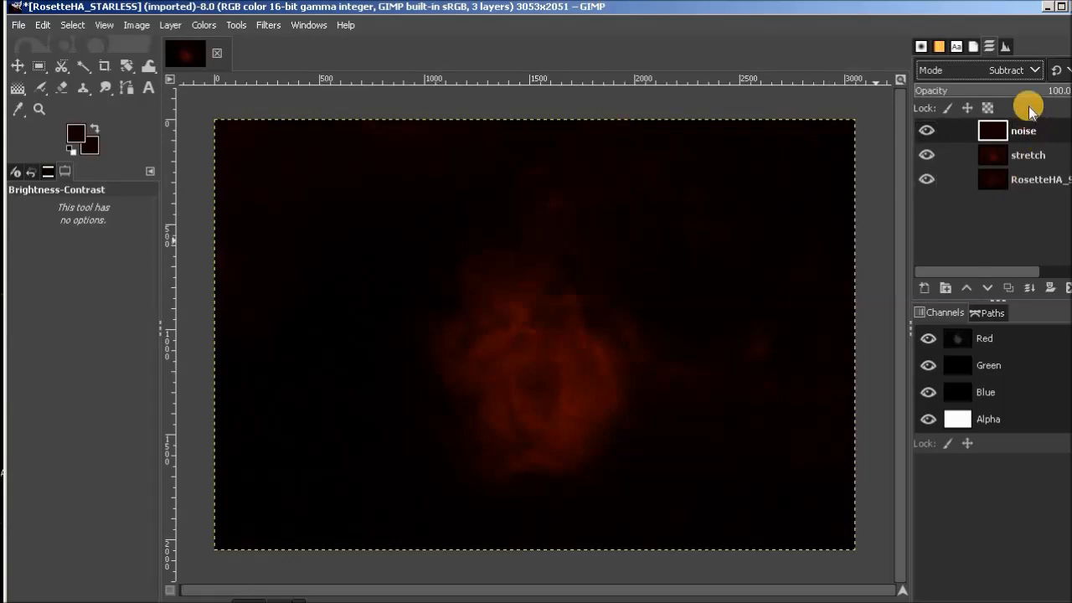
# Darken the noise layer in Normal mode with a Brightness-Contrast brightness of -0.183, and restore its blend mode to Subtract.
pyautogui.click(1036, 71)
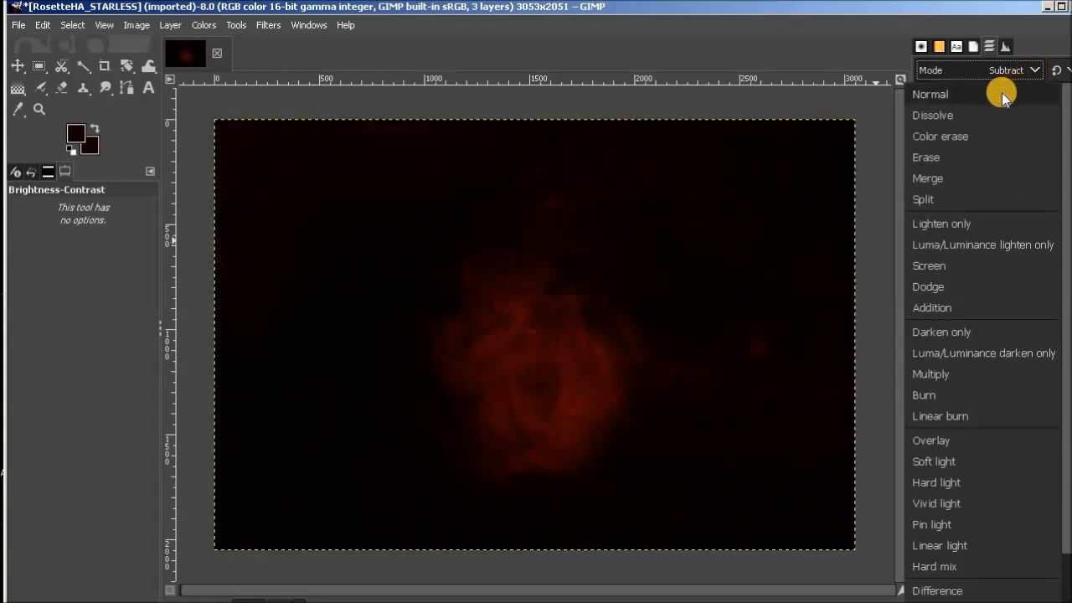
pyautogui.click(1002, 94)
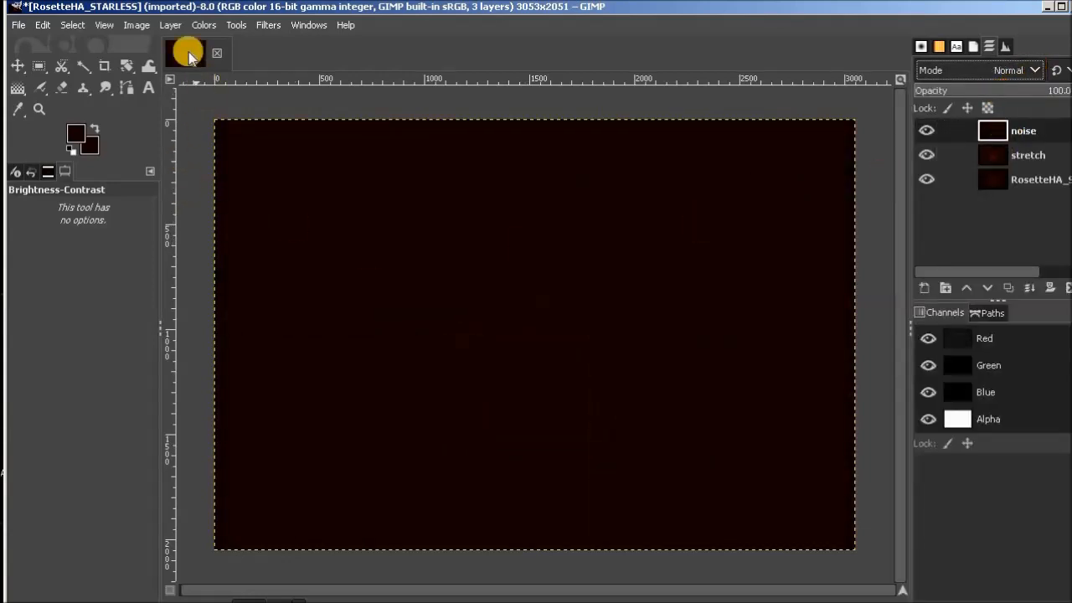
pyautogui.click(209, 28)
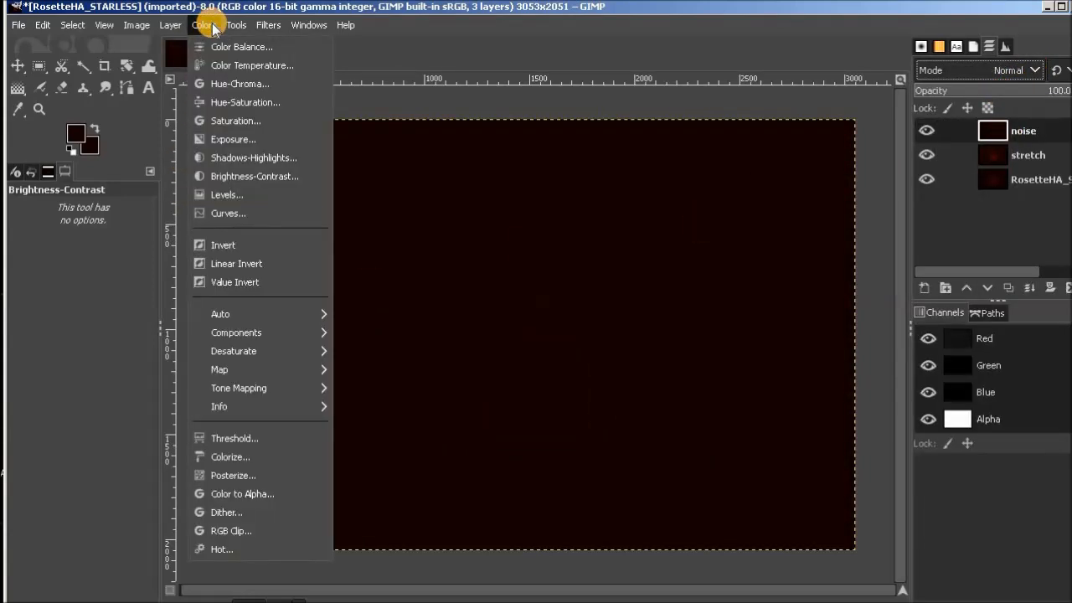
pyautogui.click(256, 177)
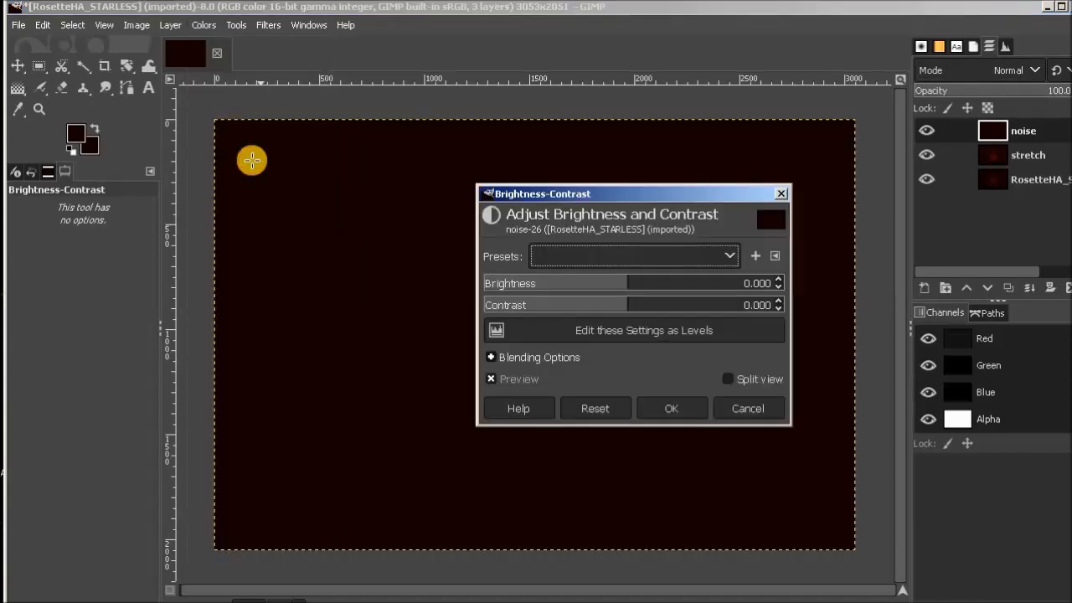
pyautogui.moveTo(628, 282); pyautogui.dragTo(583, 275)
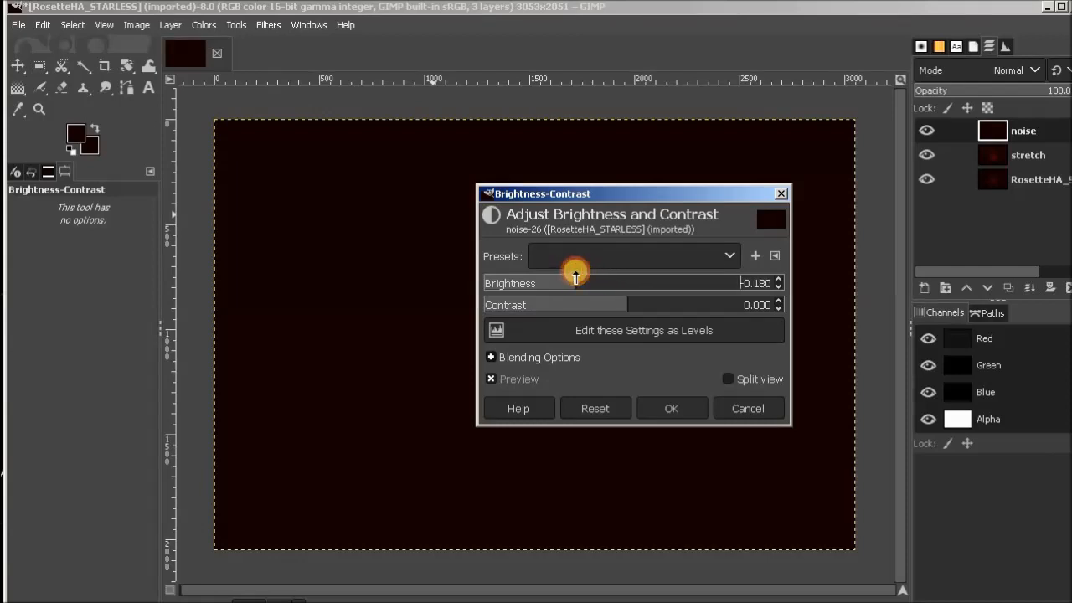
pyautogui.moveTo(575, 277); pyautogui.dragTo(575, 277)
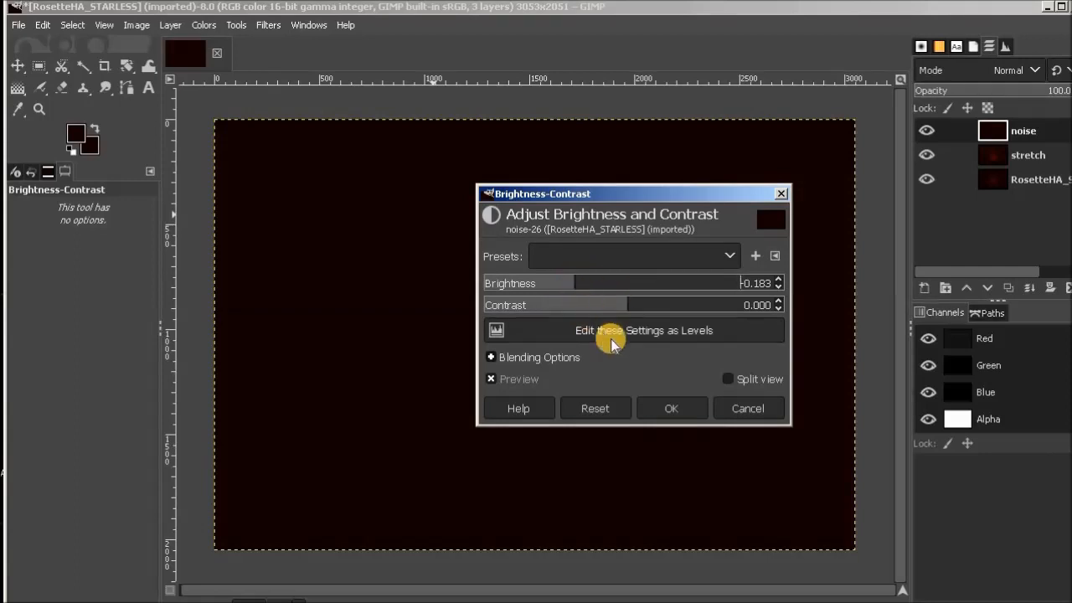
pyautogui.click(675, 408)
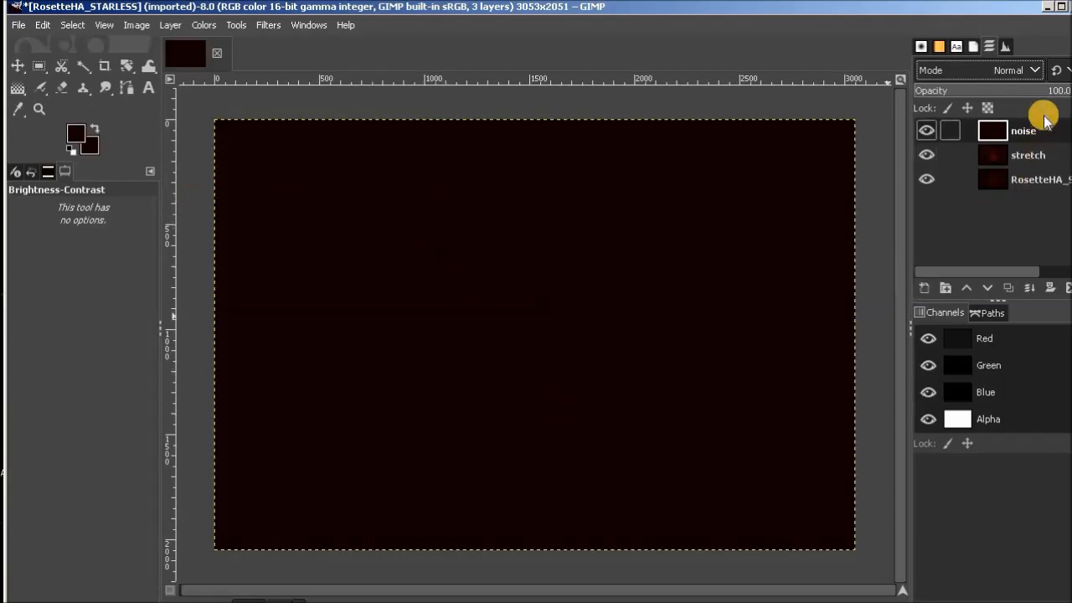
pyautogui.click(1037, 70)
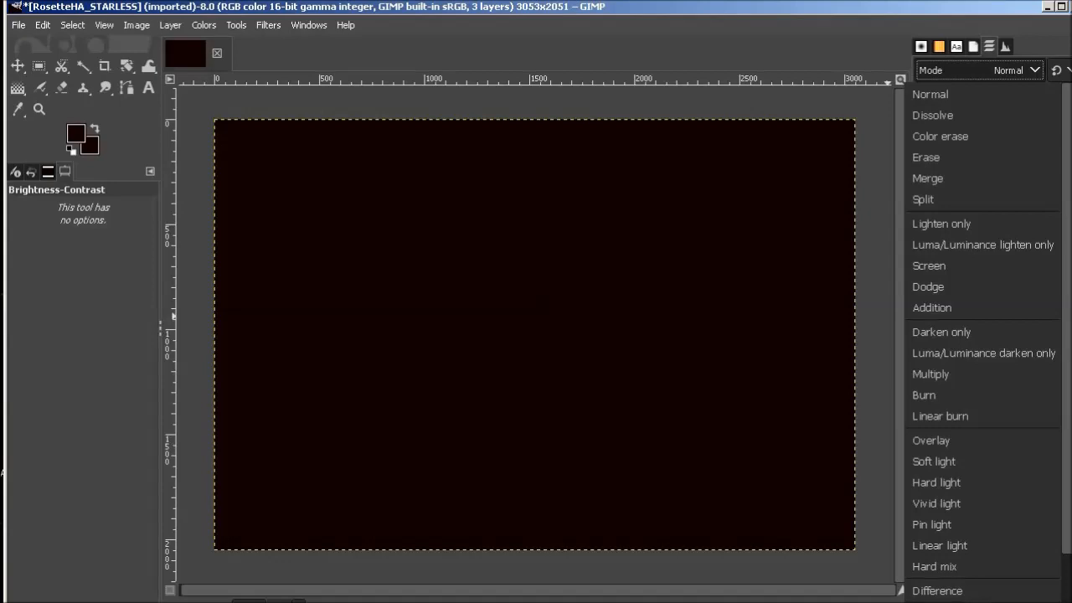
pyautogui.click(931, 602)
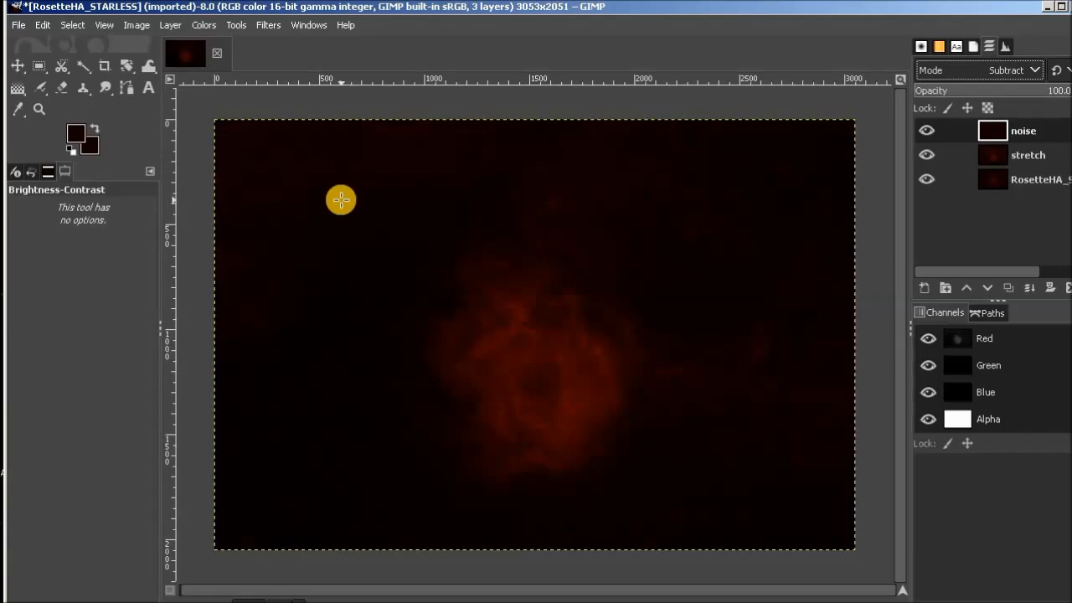
# Brighten the noise layer in Normal mode with a Brightness-Contrast brightness of 0.020, and return its blend mode to Subtract.
pyautogui.click(1035, 73)
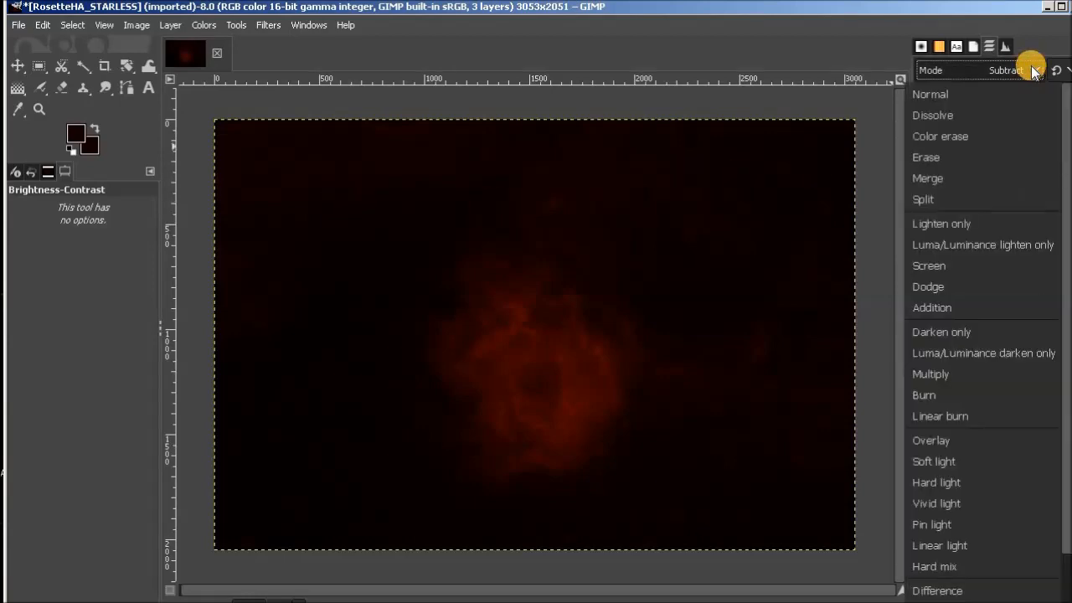
pyautogui.click(983, 93)
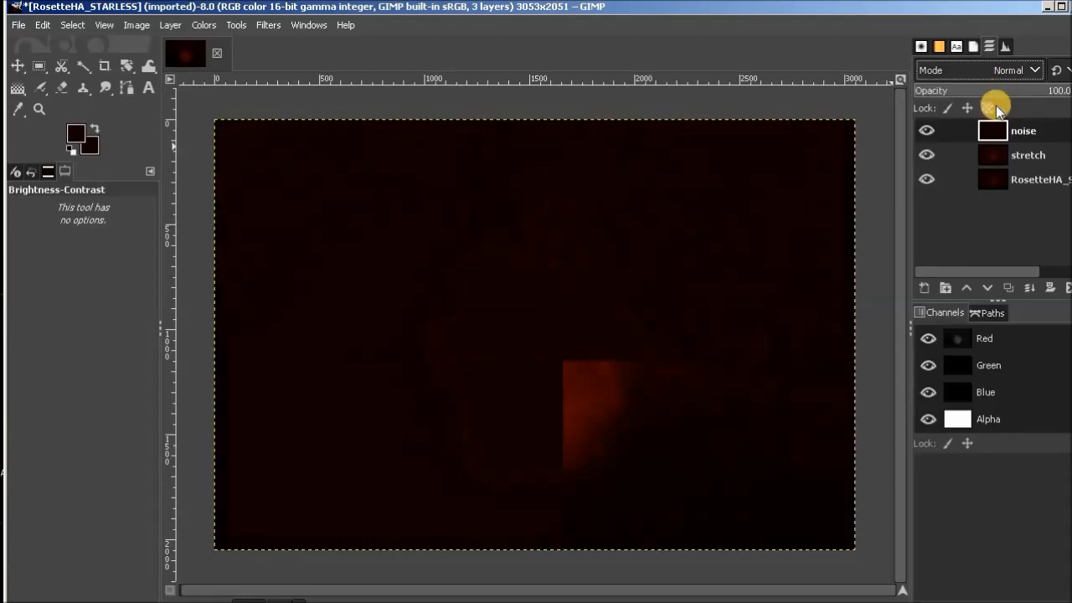
pyautogui.click(205, 25)
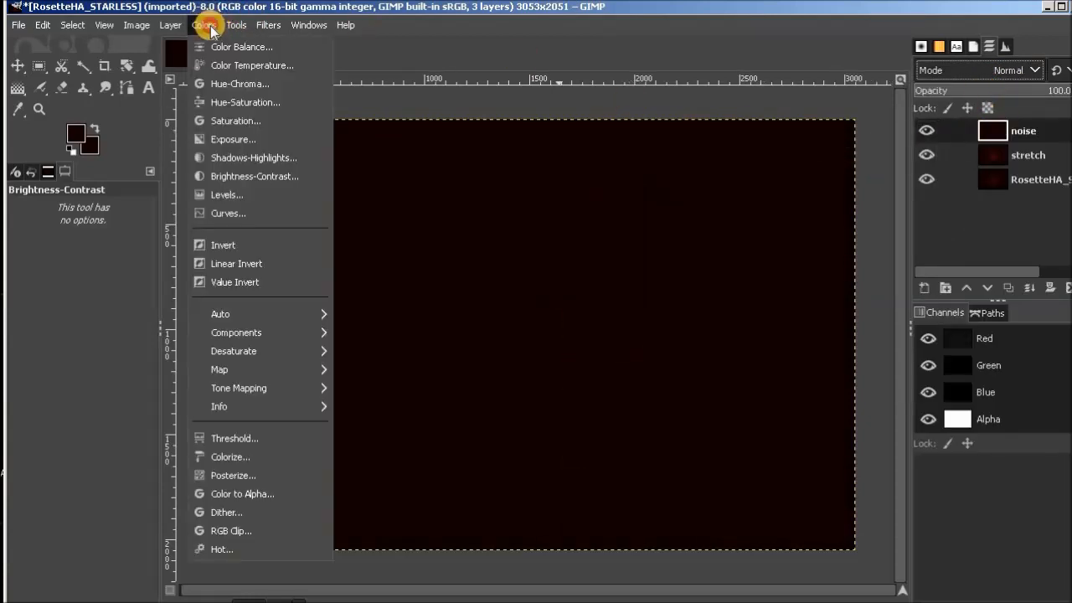
pyautogui.click(254, 176)
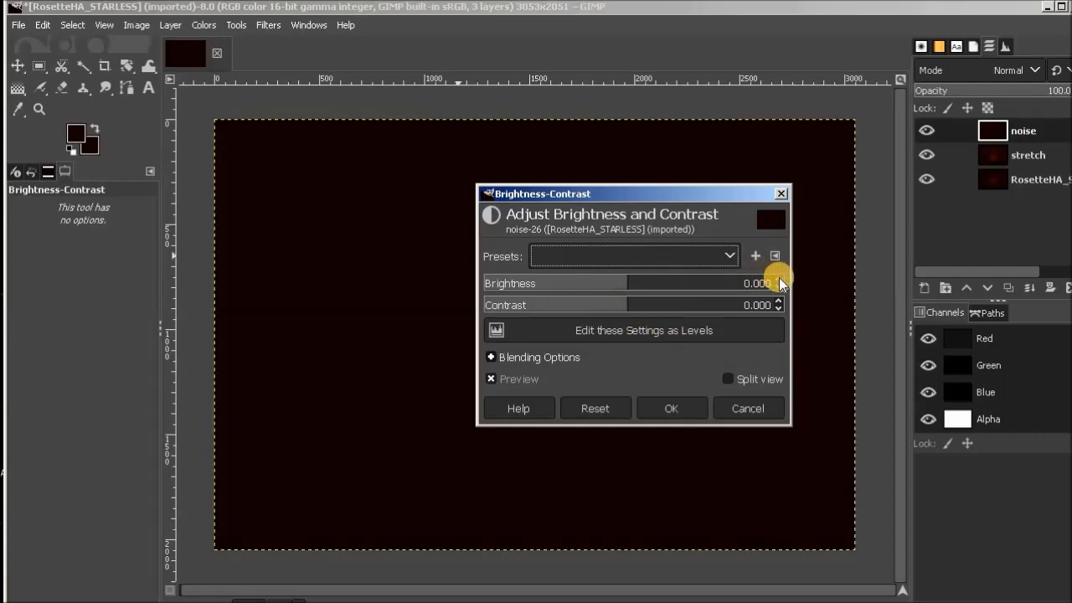
pyautogui.click(636, 285)
pyautogui.click(634, 284)
pyautogui.click(603, 410)
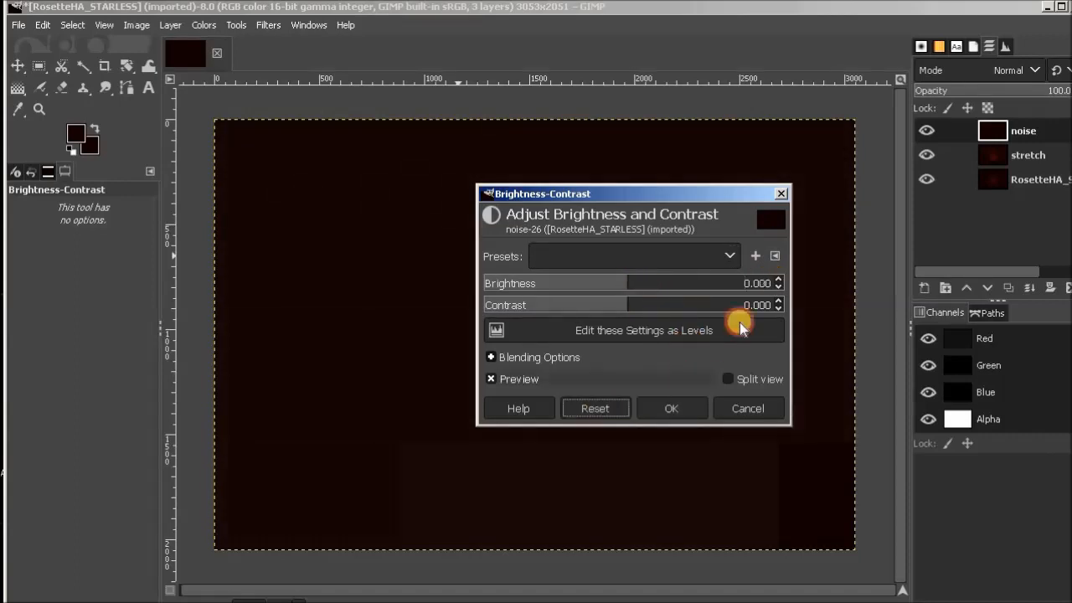
pyautogui.click(781, 278)
pyautogui.click(781, 278)
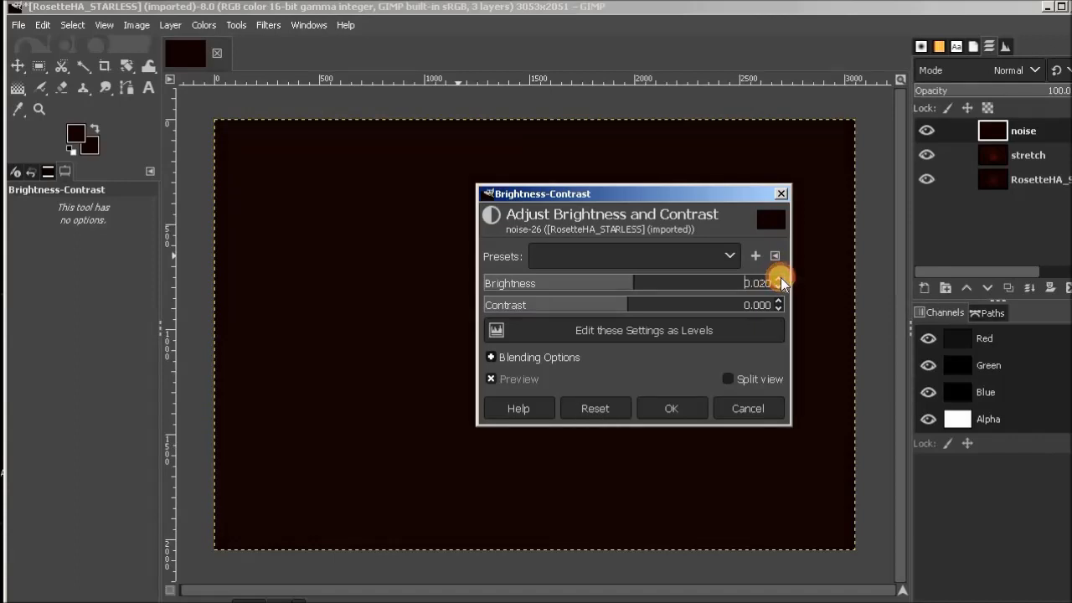
pyautogui.click(780, 278)
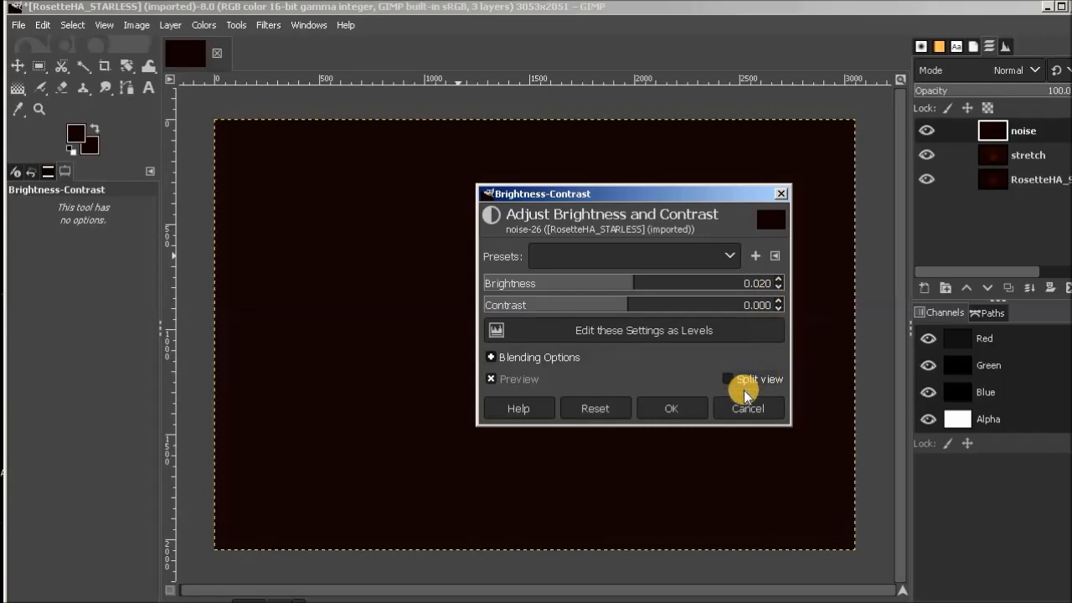
pyautogui.click(683, 408)
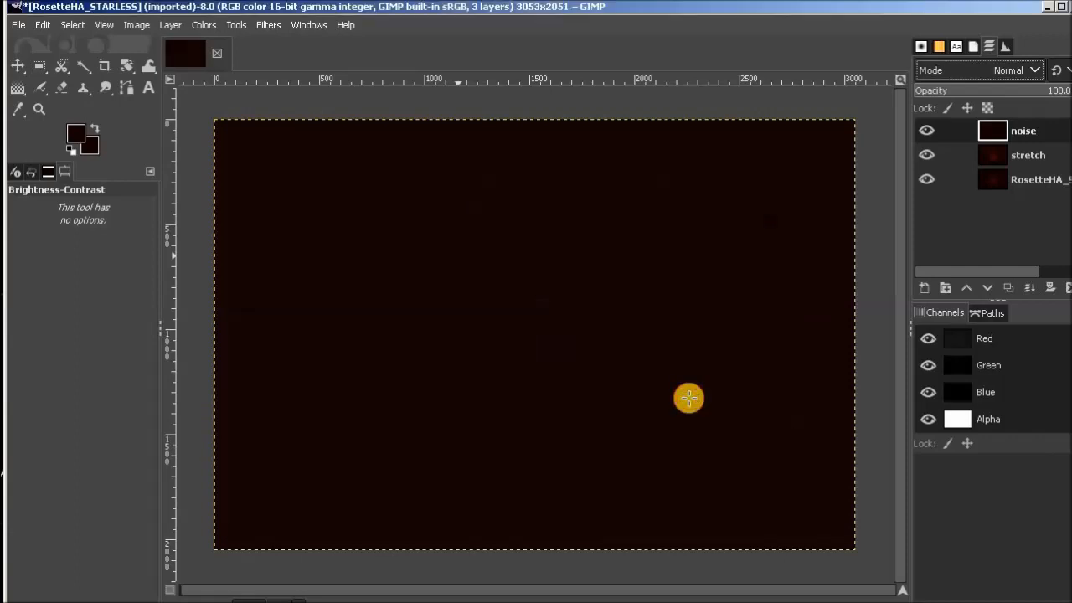
pyautogui.click(1018, 69)
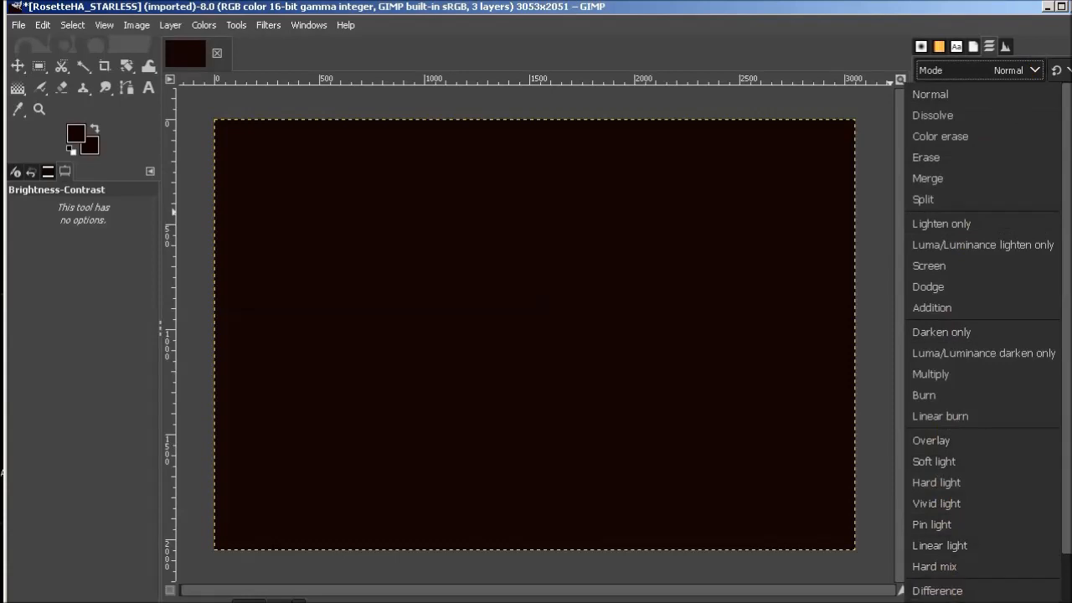
pyautogui.click(934, 602)
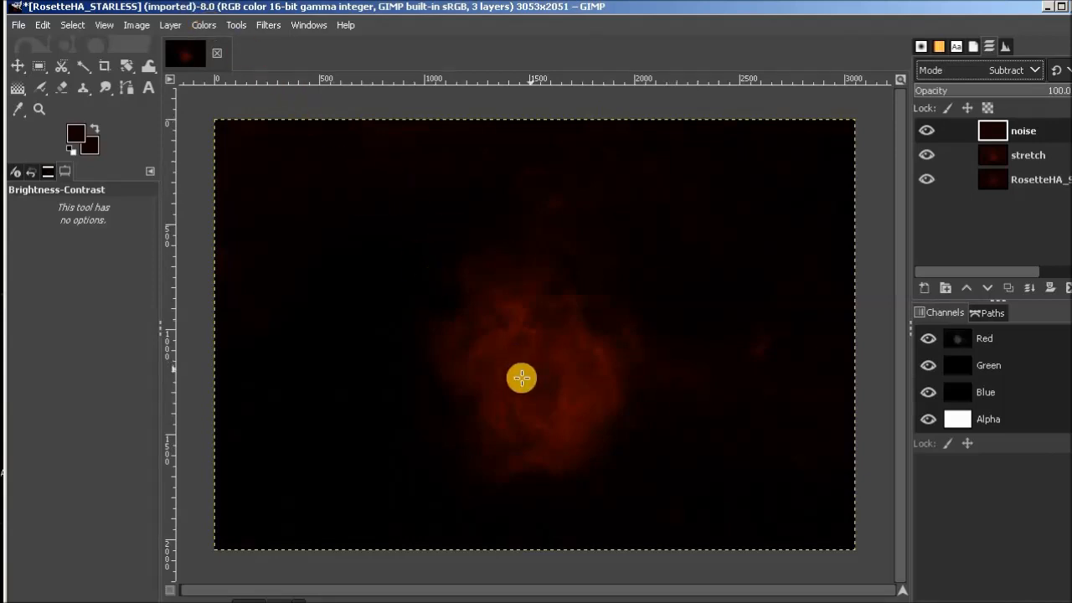
pyautogui.click(205, 25)
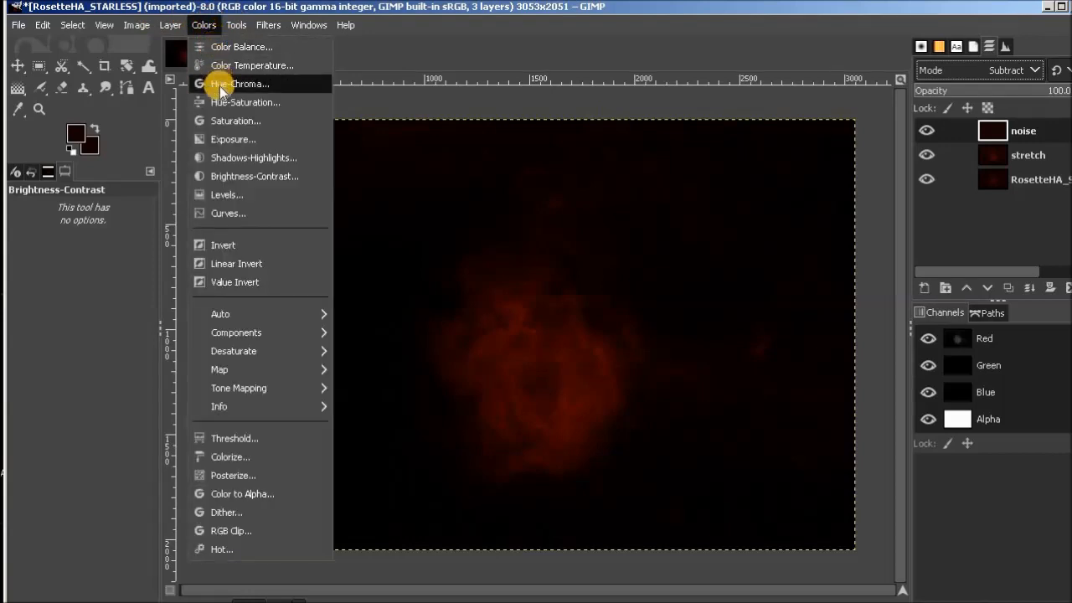
pyautogui.click(225, 139)
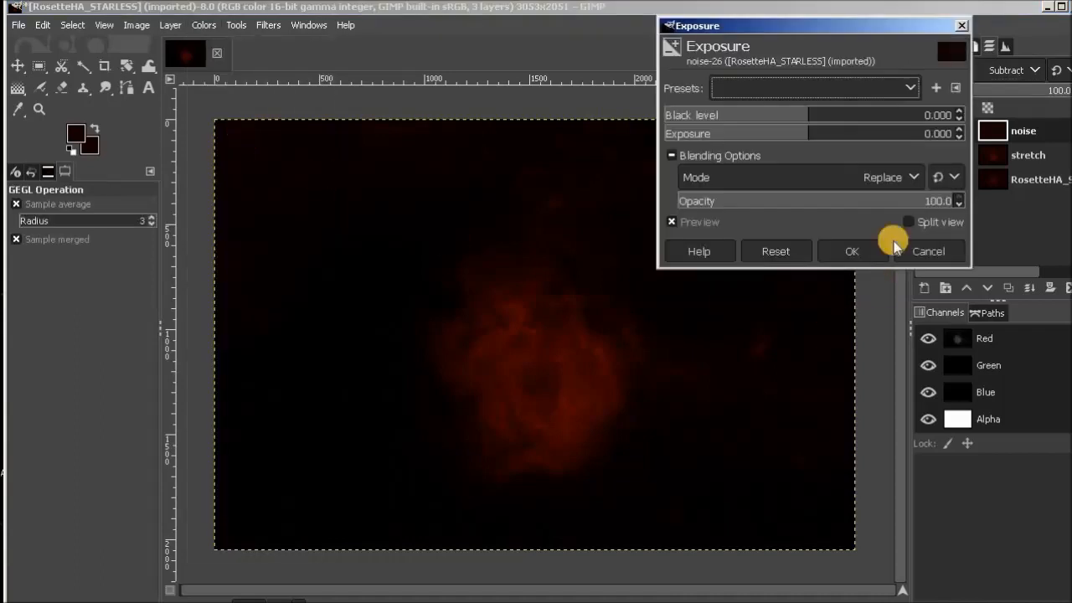
pyautogui.moveTo(763, 26); pyautogui.dragTo(237, 121)
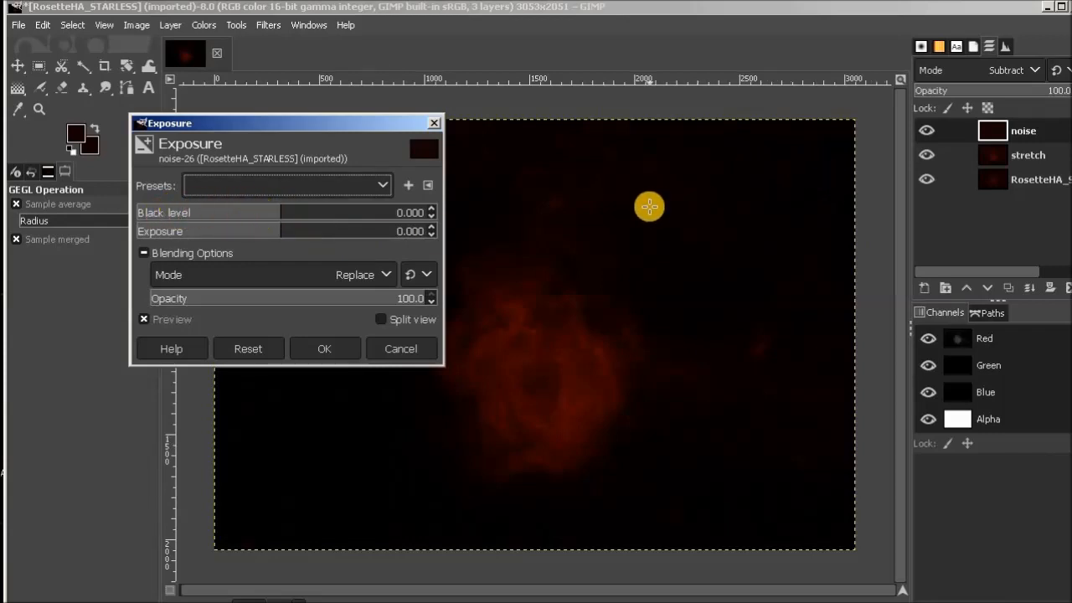
pyautogui.moveTo(304, 121); pyautogui.dragTo(239, 269)
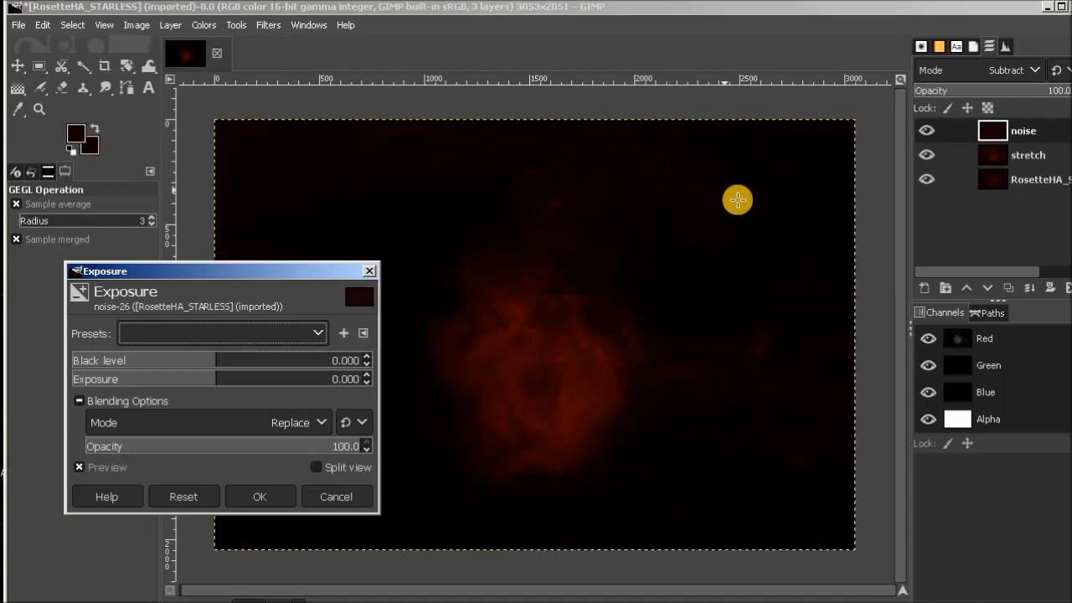
pyautogui.click(352, 497)
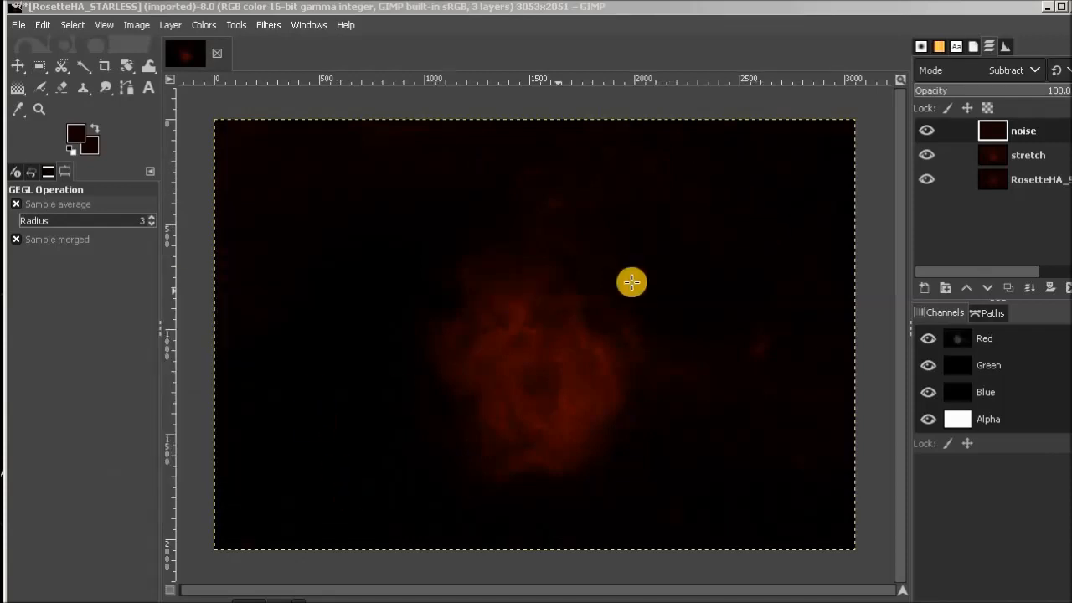
# Merge the noise layer down onto the stretch layer and rename the merged layer as stretch/noise.
pyautogui.rightClick(1039, 132)
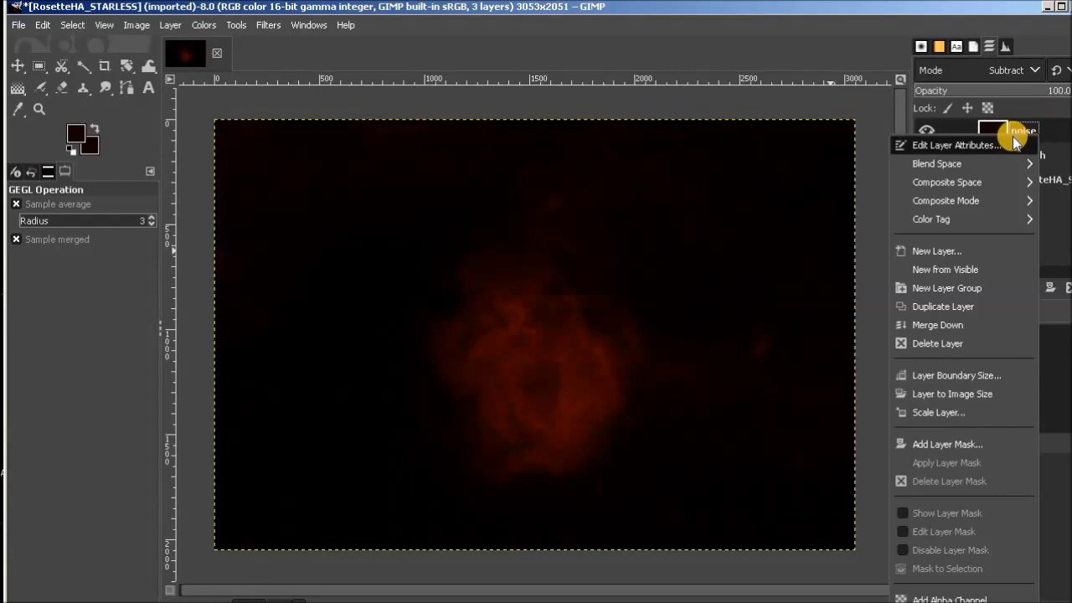
pyautogui.click(978, 322)
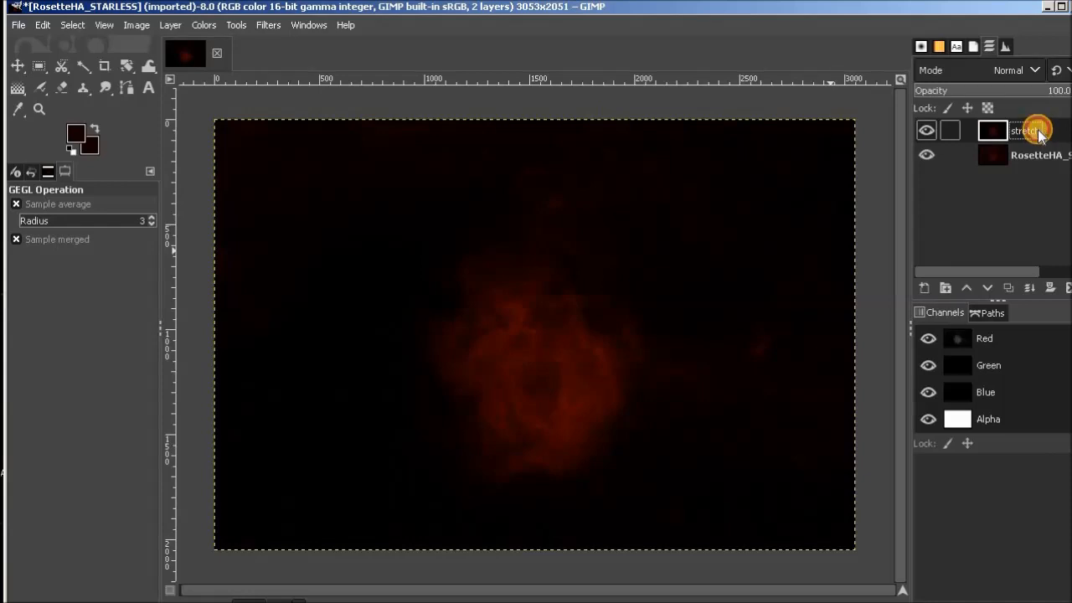
pyautogui.doubleClick(1040, 131)
pyautogui.press('Return')
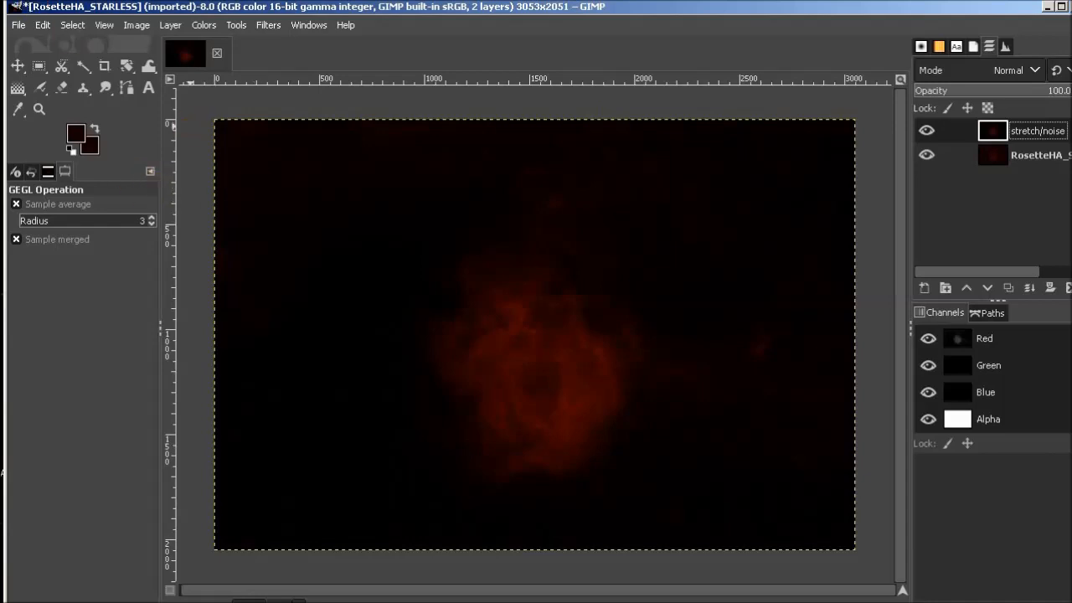
# Save the image as RosetteHA_STARLESS.xcf in the Rosette D50 HA 3 11 24 folder.
pyautogui.click(18, 26)
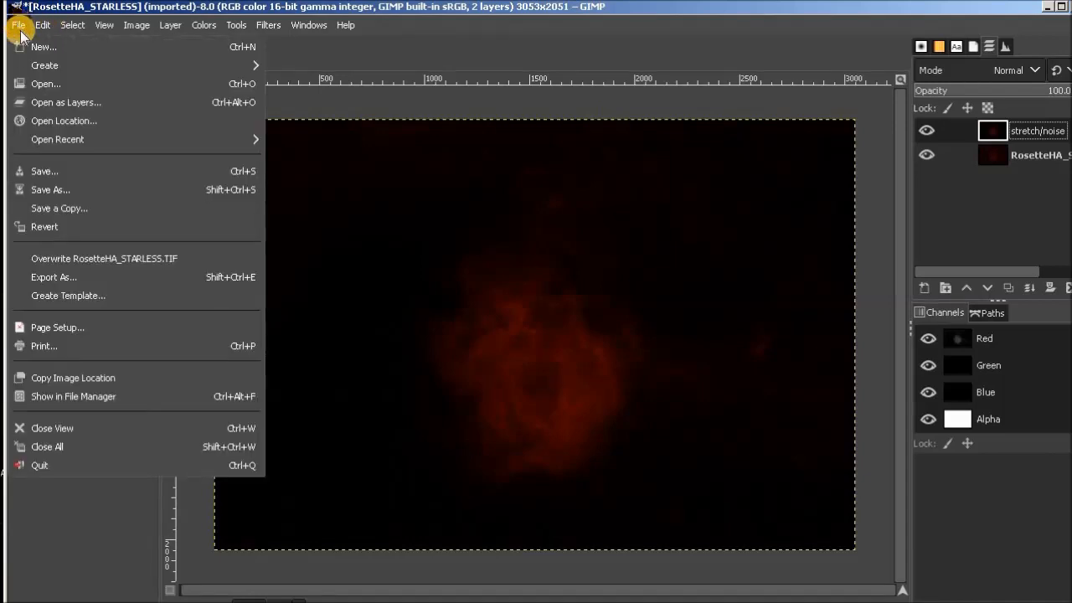
pyautogui.click(42, 173)
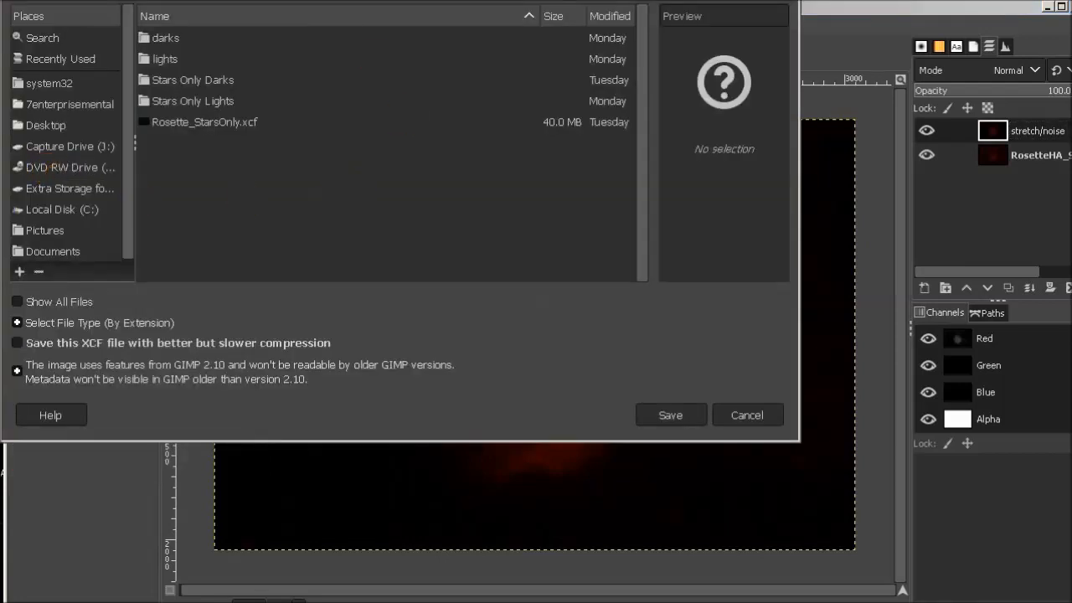
pyautogui.moveTo(444, 0); pyautogui.dragTo(479, 60)
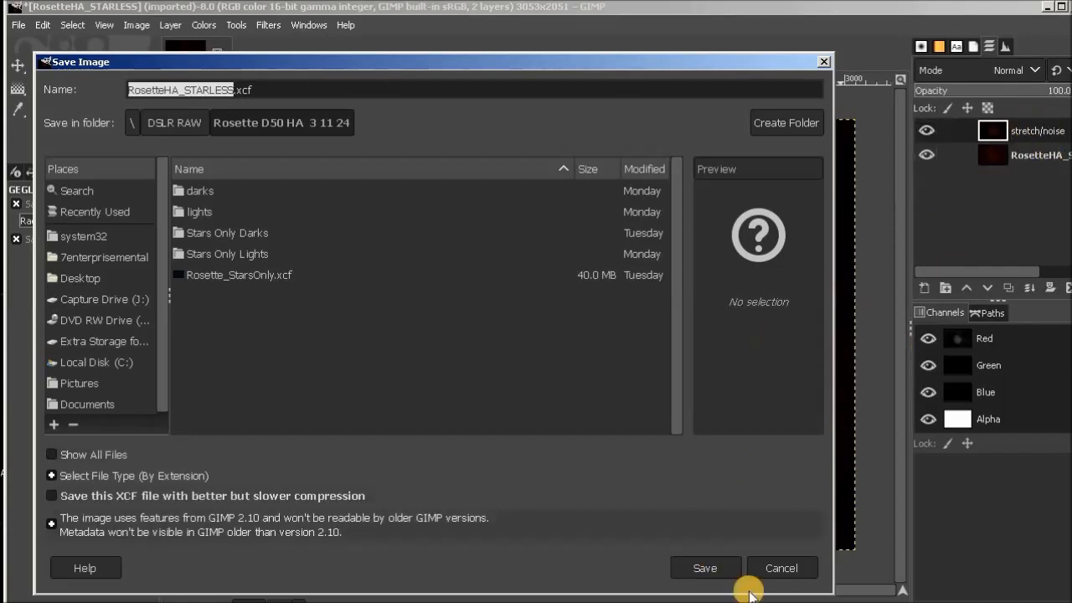
pyautogui.click(731, 567)
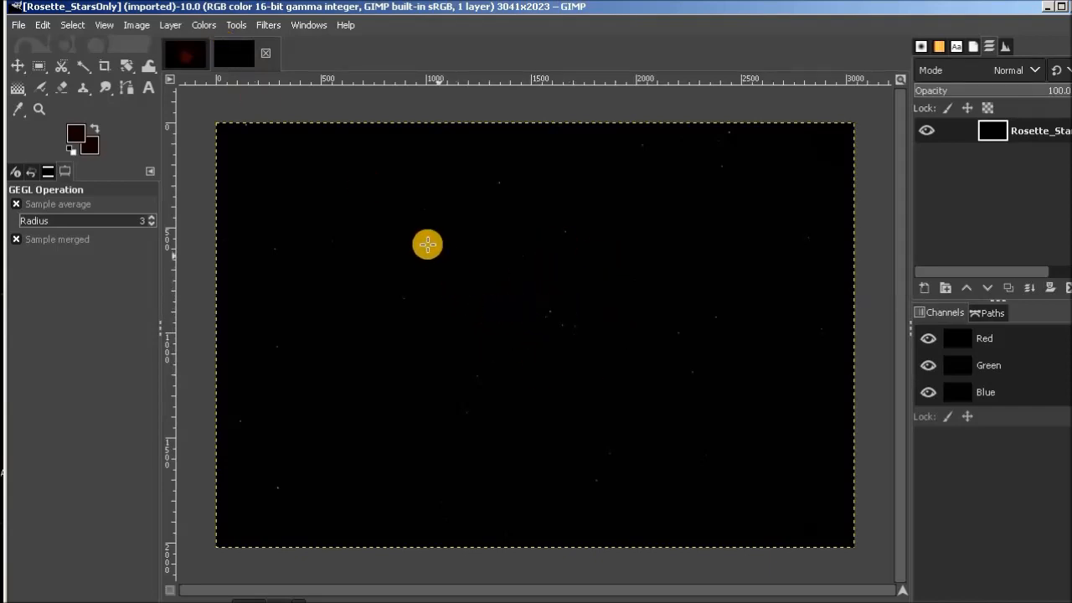
# Duplicate the Rosette_StarsOnly layer, hide the original, and rename the duplicate as stretch.
pyautogui.click(171, 25)
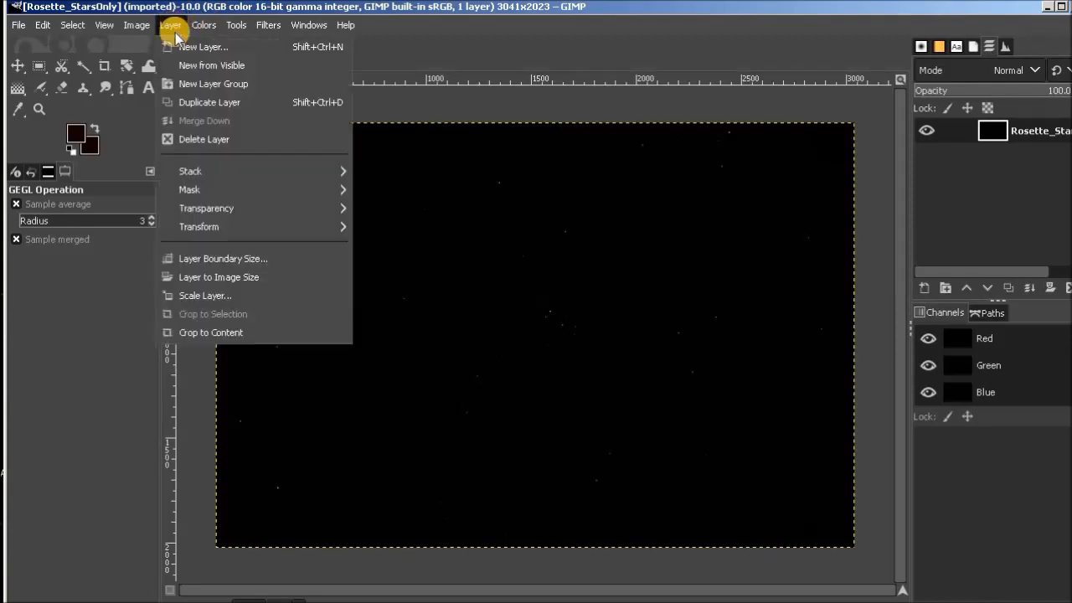
pyautogui.click(191, 99)
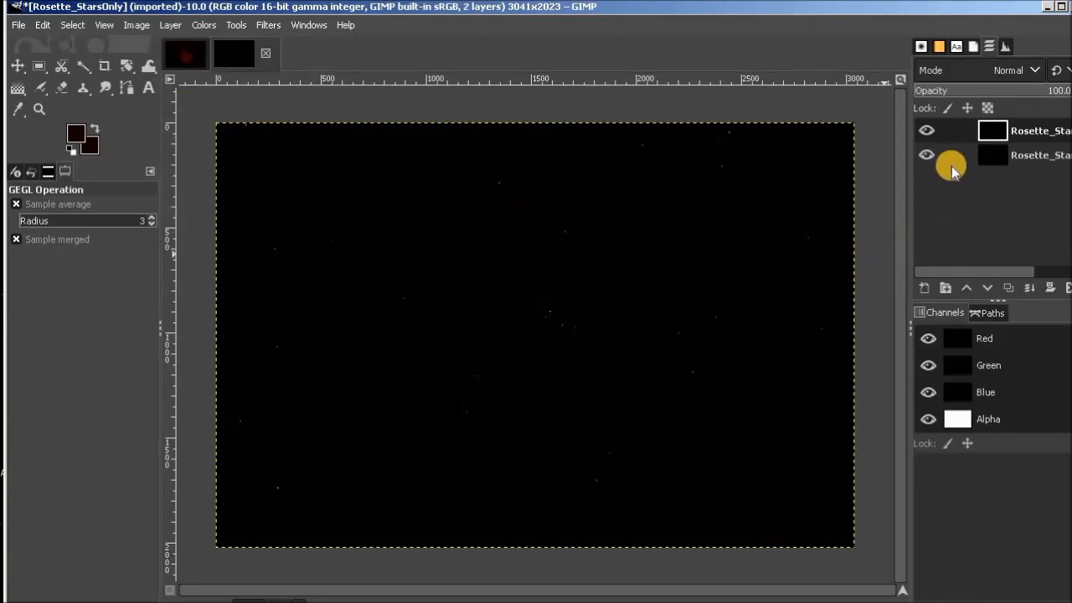
pyautogui.click(926, 155)
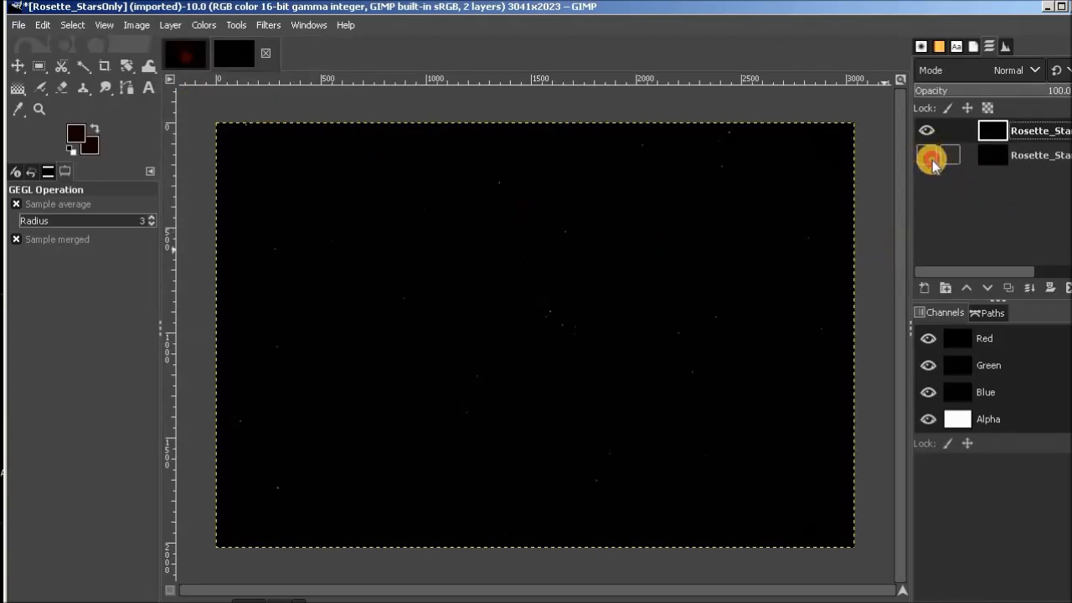
pyautogui.doubleClick(1042, 131)
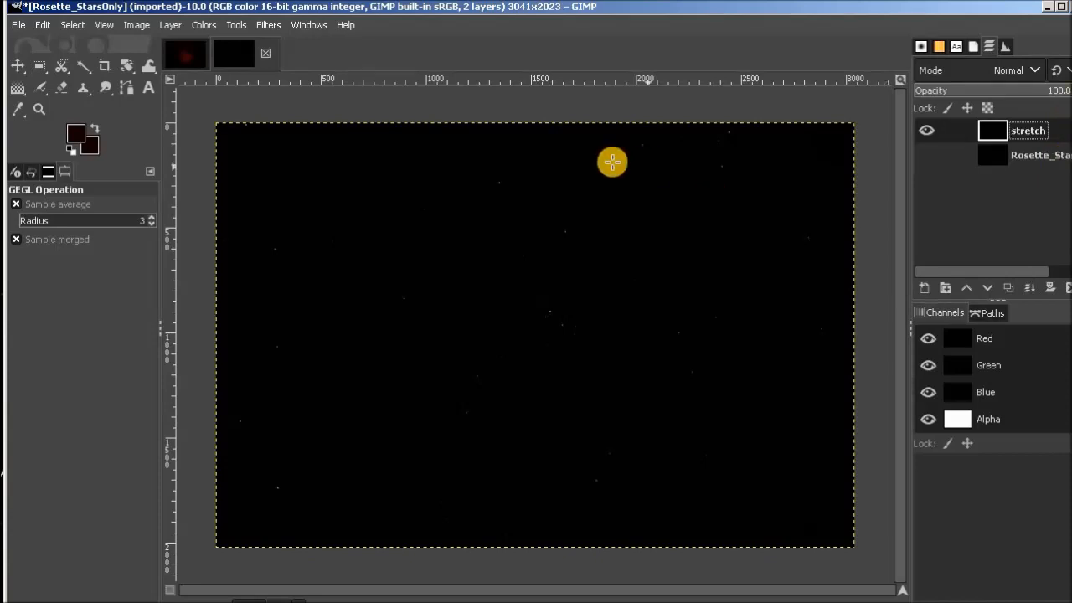
# Stretch the stars-only image's stretch layer with Levels, raising the midtone input to 3.78.
pyautogui.click(205, 26)
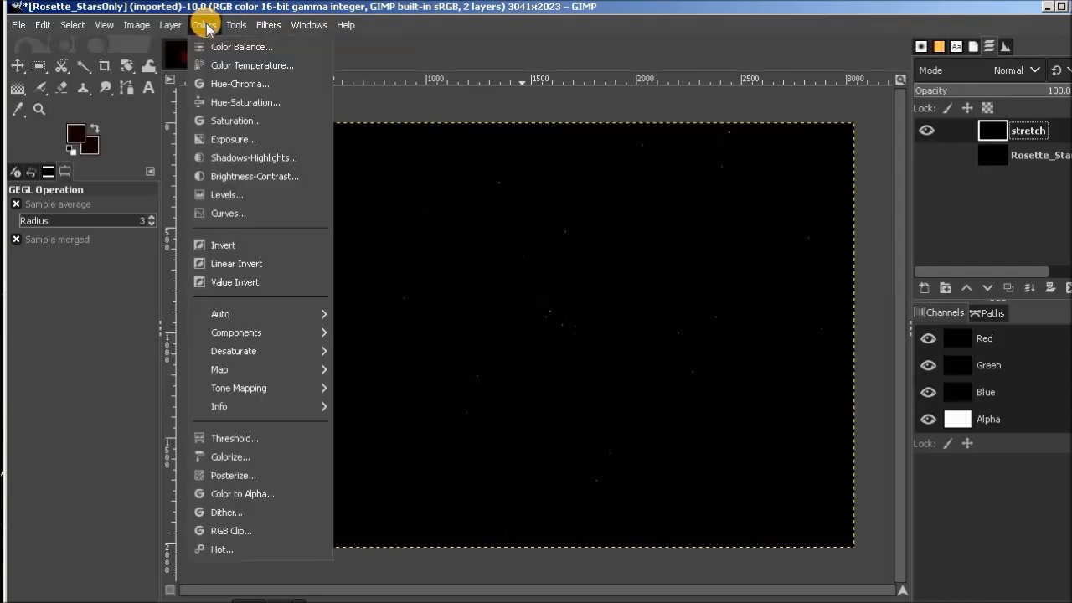
pyautogui.click(244, 194)
pyautogui.moveTo(893, 299); pyautogui.dragTo(808, 282)
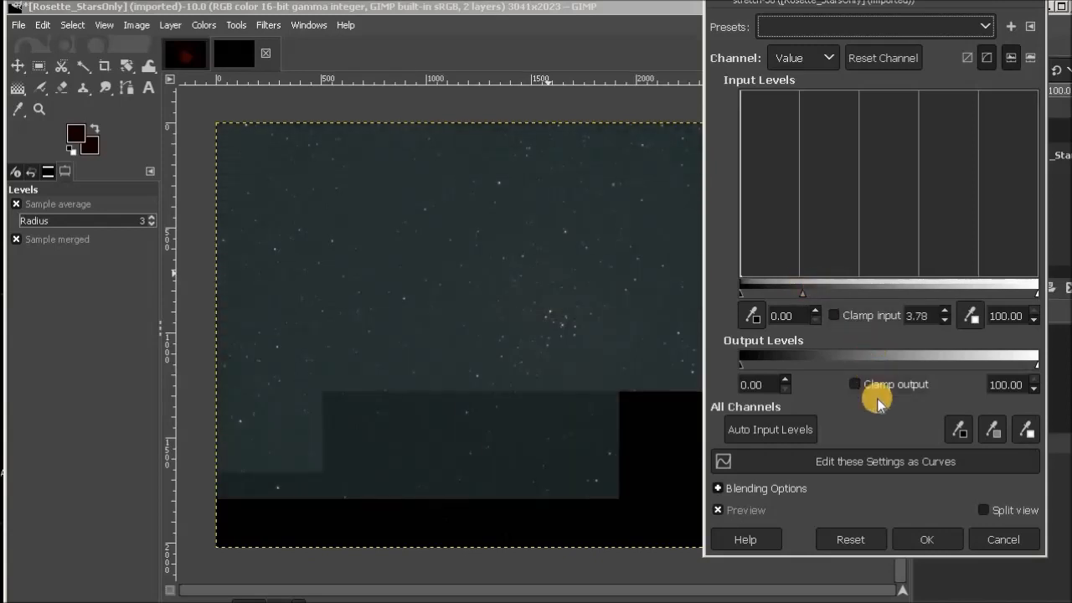
pyautogui.click(937, 536)
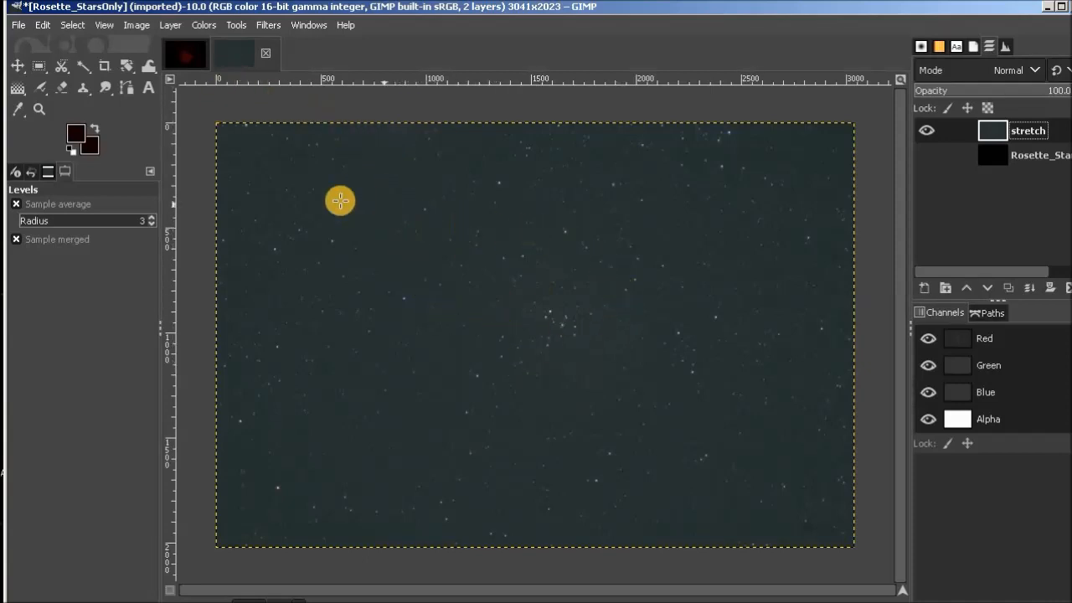
# Darken the background of the stretch layer with Levels by setting the black input level to 15.49.
pyautogui.click(203, 25)
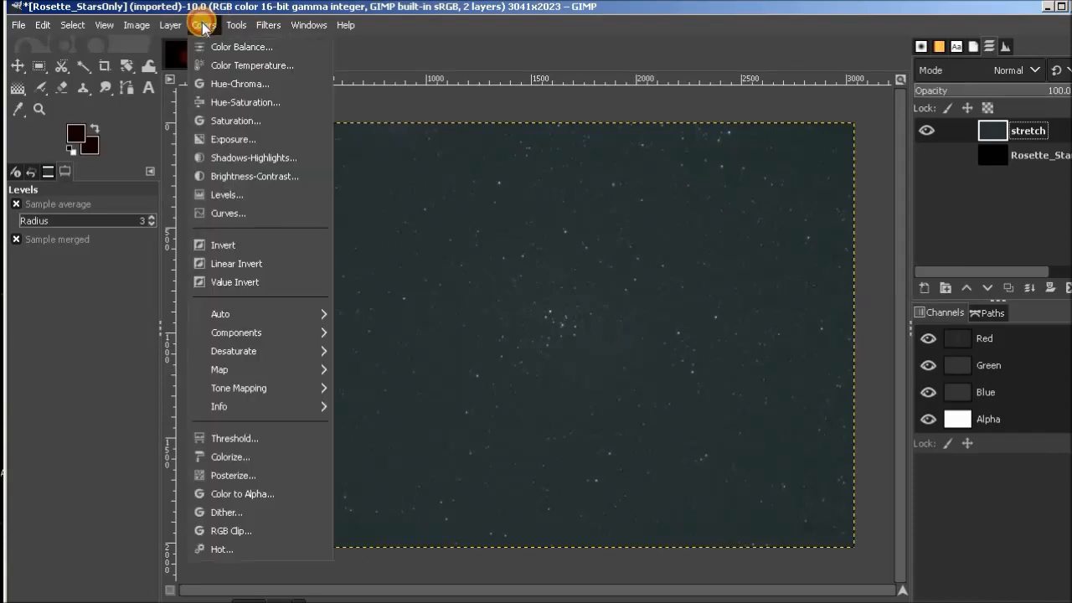
pyautogui.click(323, 196)
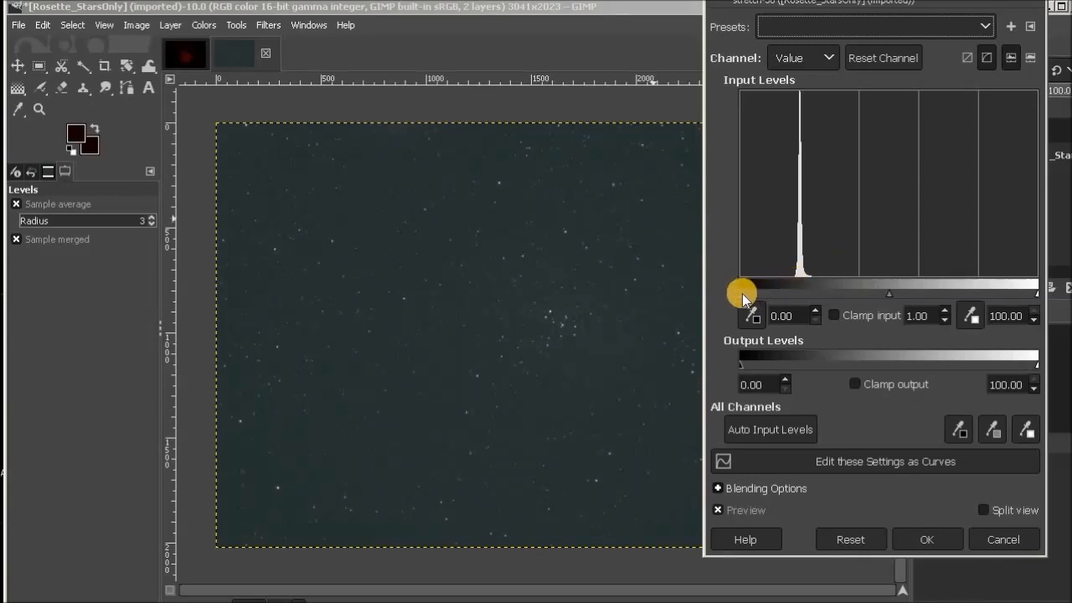
pyautogui.moveTo(741, 293); pyautogui.dragTo(744, 295)
pyautogui.moveTo(755, 295); pyautogui.dragTo(784, 295)
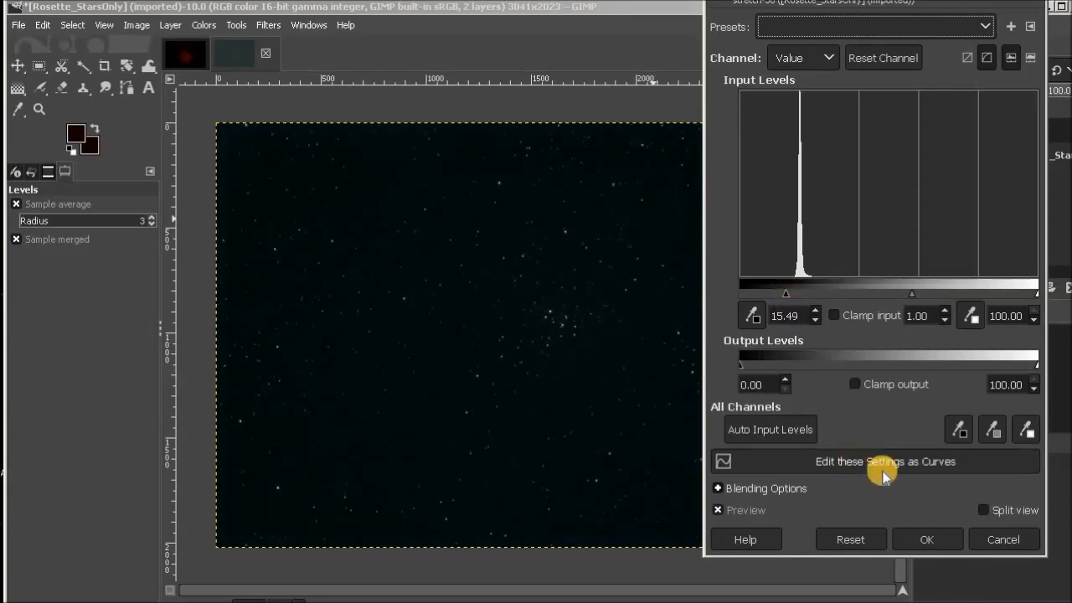
pyautogui.click(948, 538)
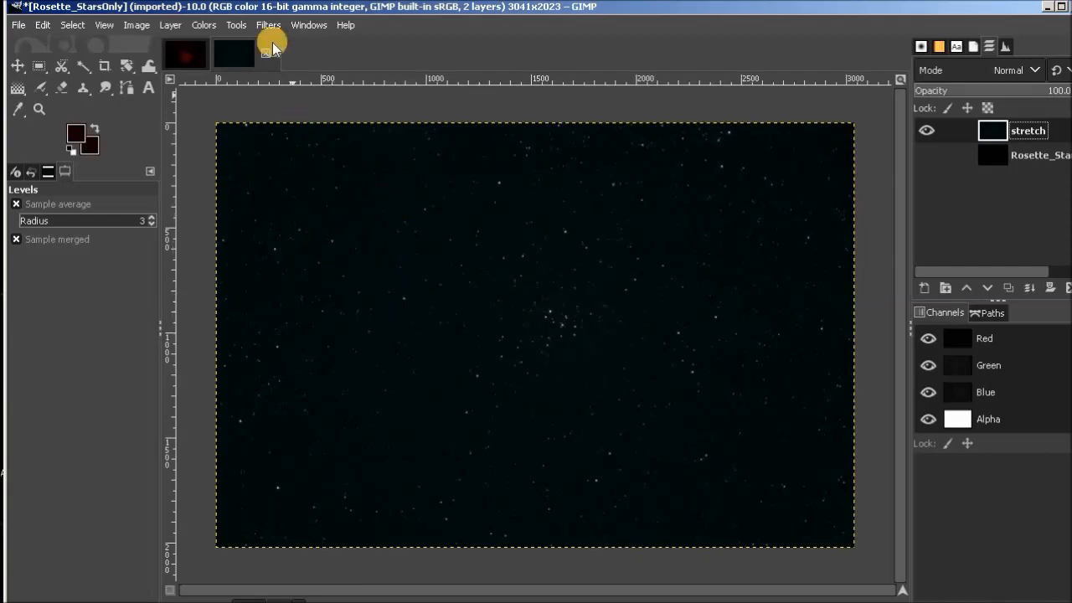
# Brighten the stretch layer's stars with a second Levels midtone adjustment of 1.39.
pyautogui.click(205, 25)
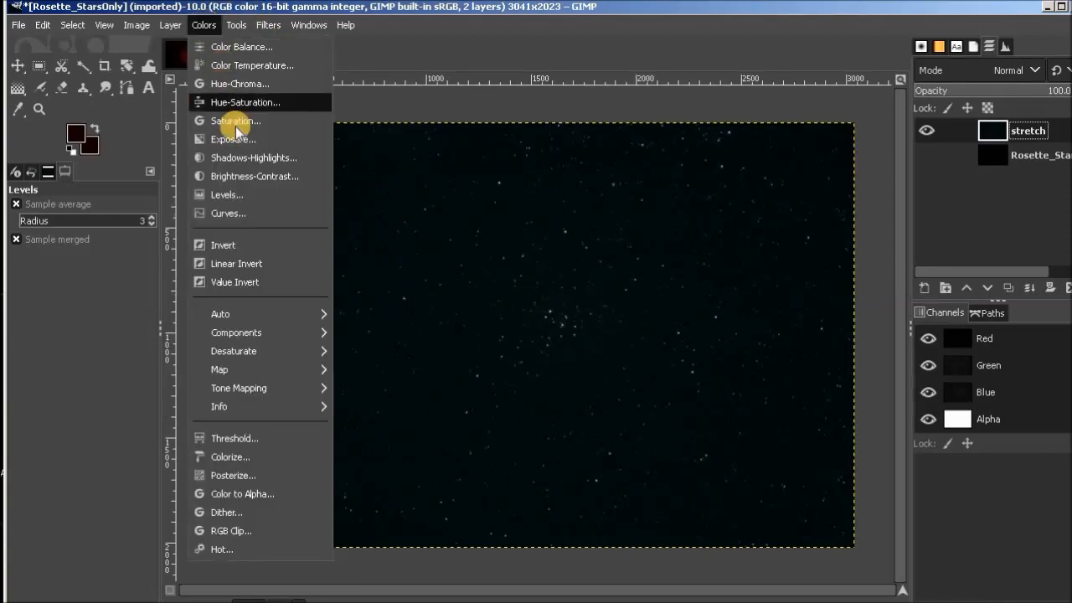
pyautogui.click(233, 196)
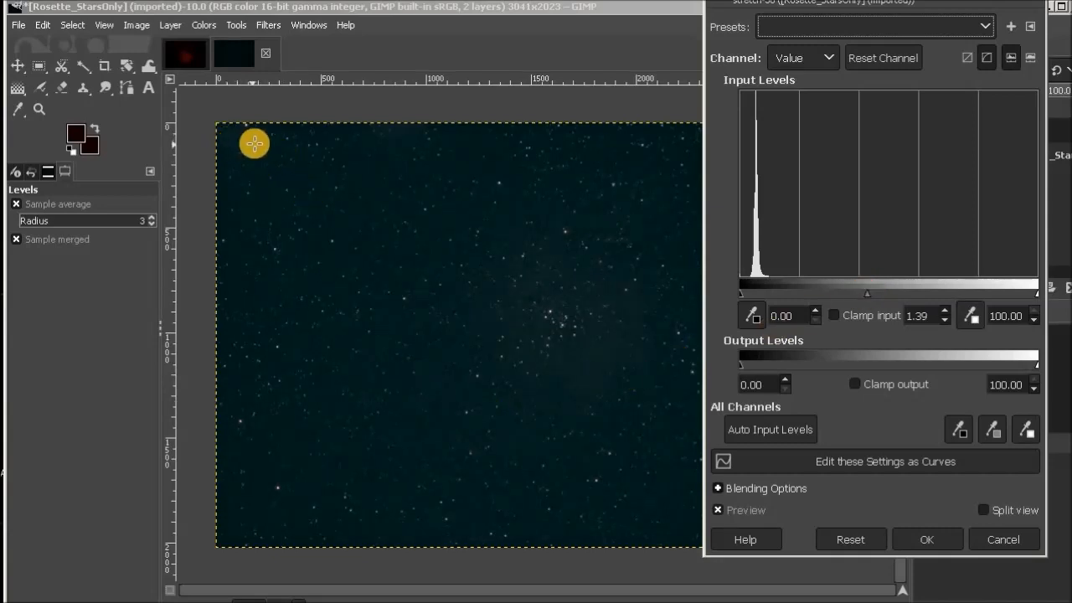
pyautogui.click(945, 541)
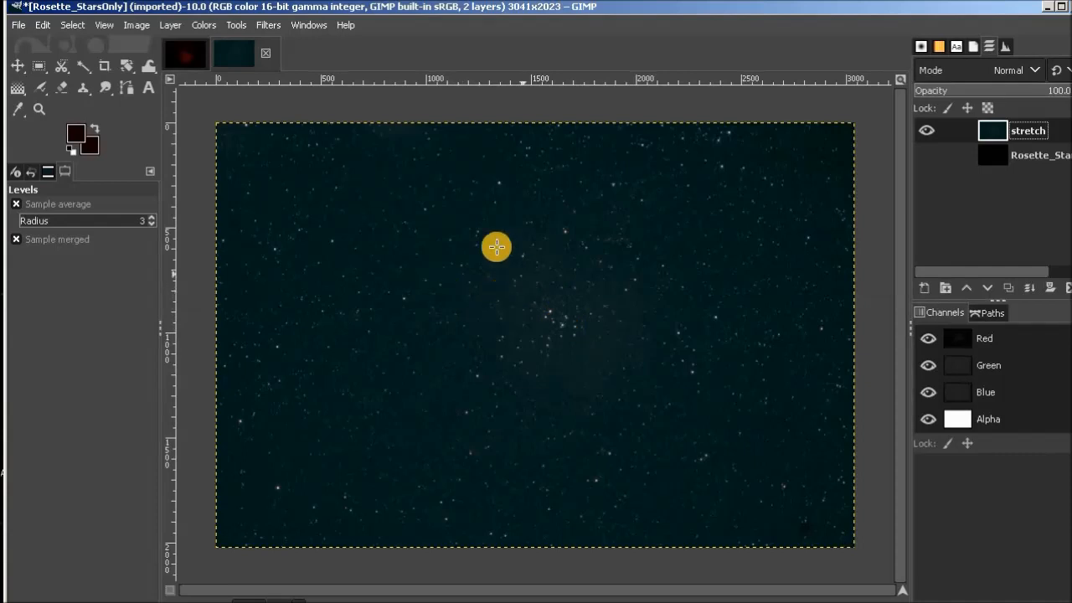
# Darken the stretch layer's background again with Levels, setting the black input level to 6.48.
pyautogui.click(206, 25)
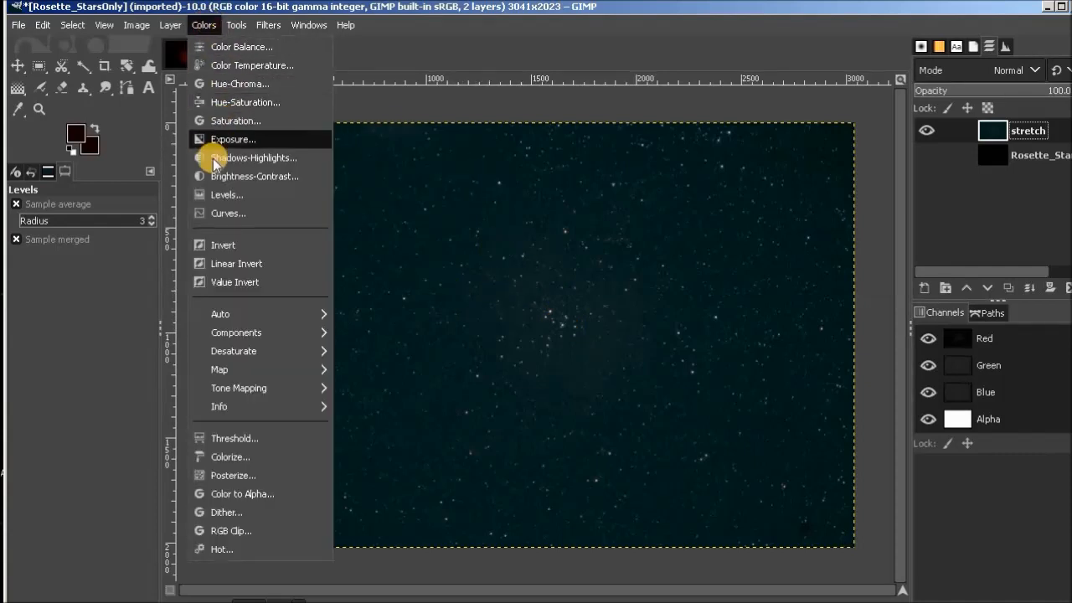
pyautogui.click(226, 196)
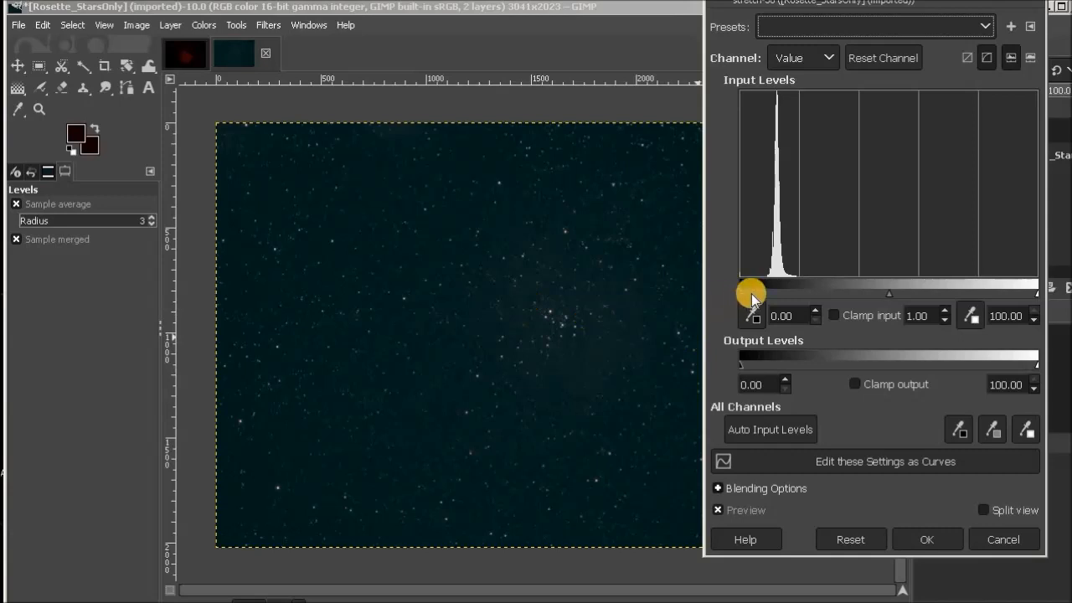
pyautogui.moveTo(741, 292); pyautogui.dragTo(745, 293)
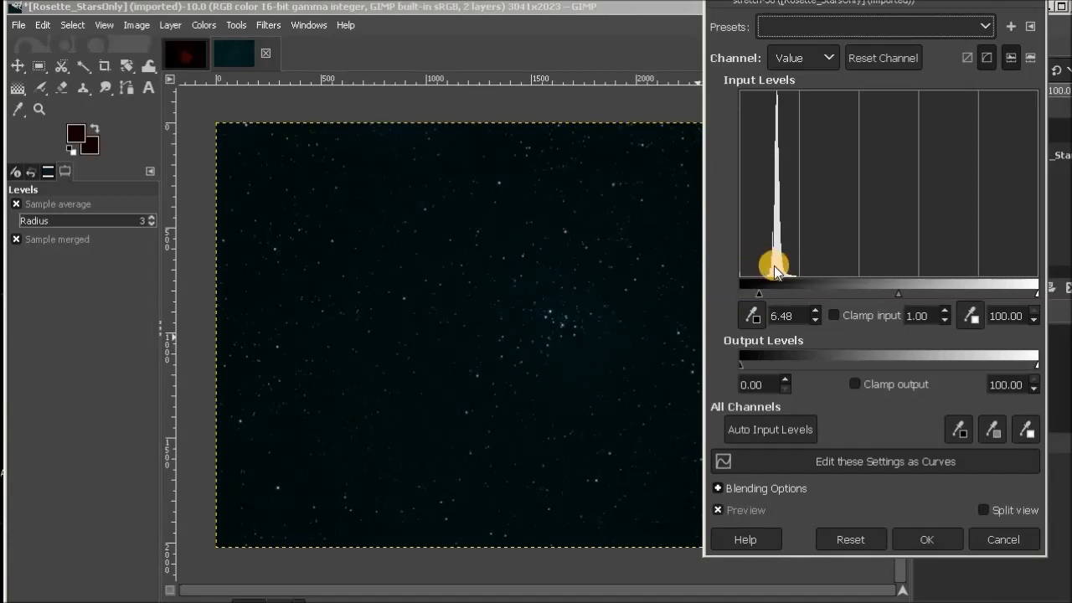
pyautogui.click(955, 536)
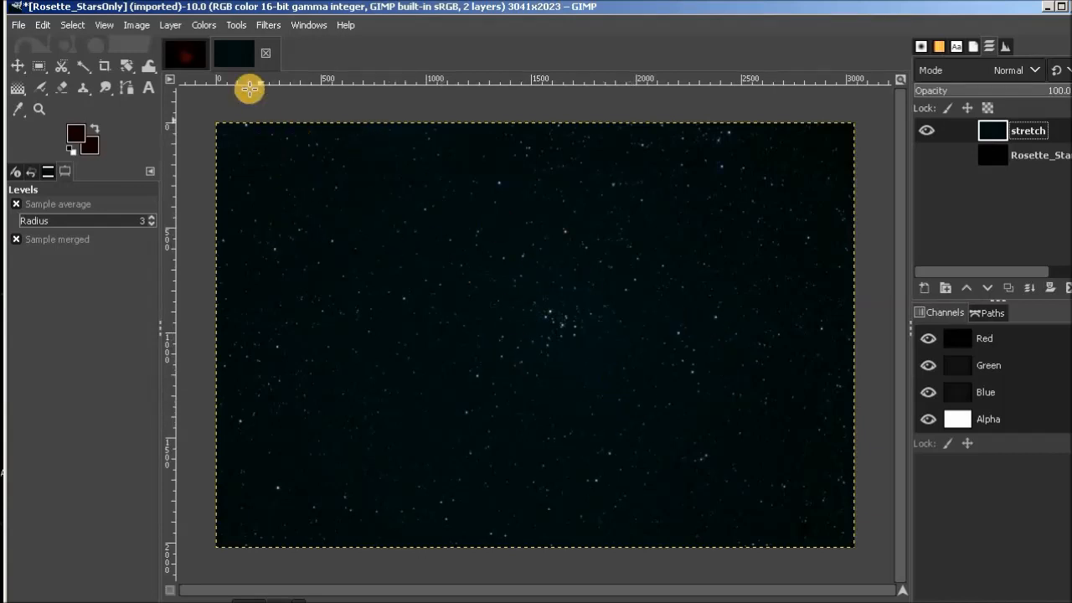
pyautogui.click(203, 25)
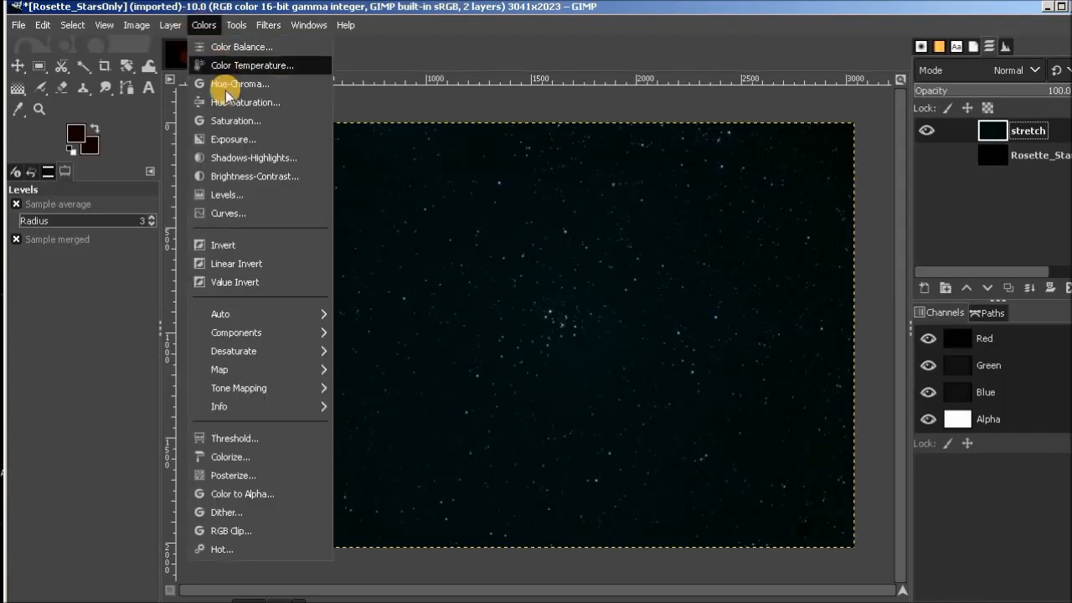
pyautogui.click(231, 139)
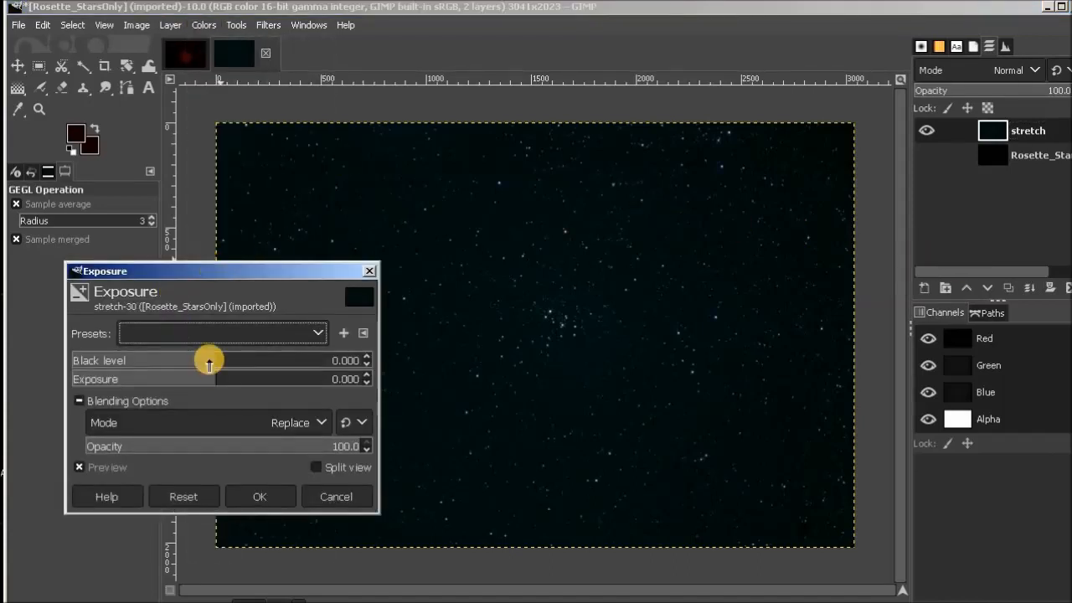
pyautogui.moveTo(250, 271); pyautogui.dragTo(211, 129)
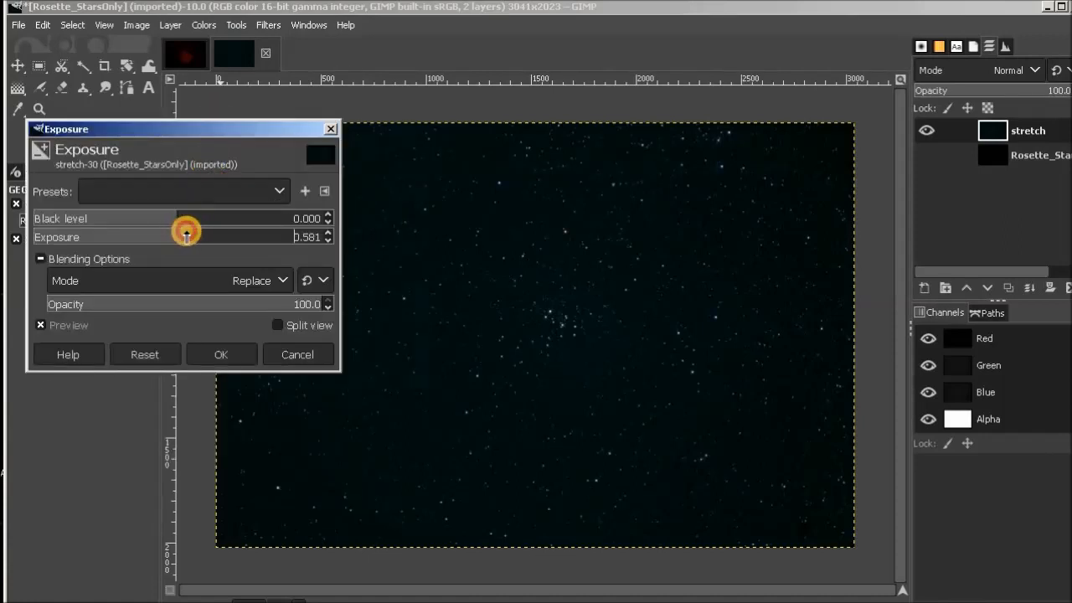
pyautogui.moveTo(192, 237); pyautogui.dragTo(196, 237)
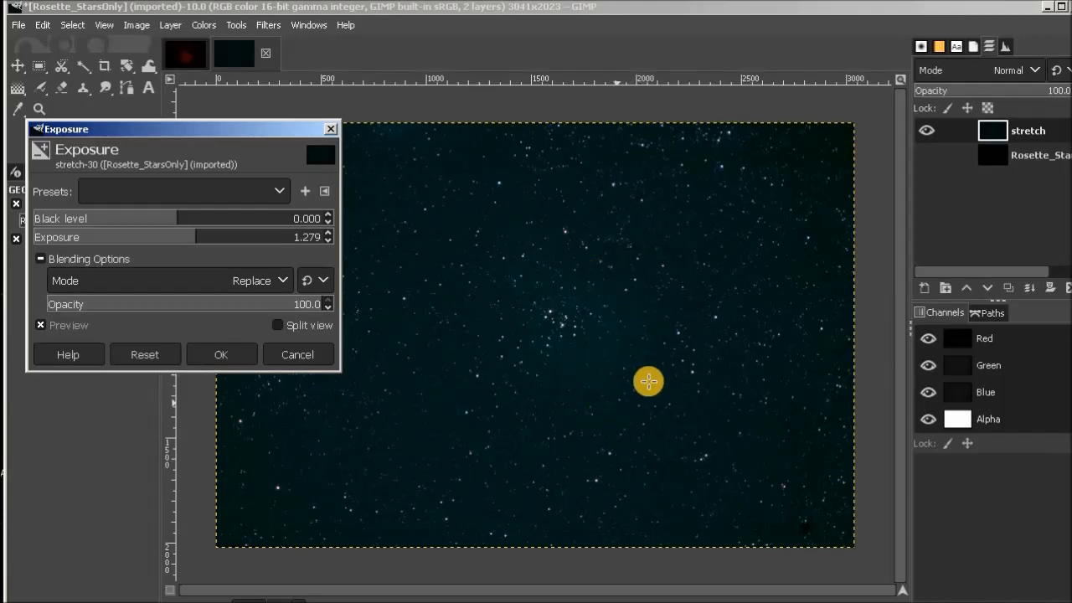
pyautogui.click(160, 355)
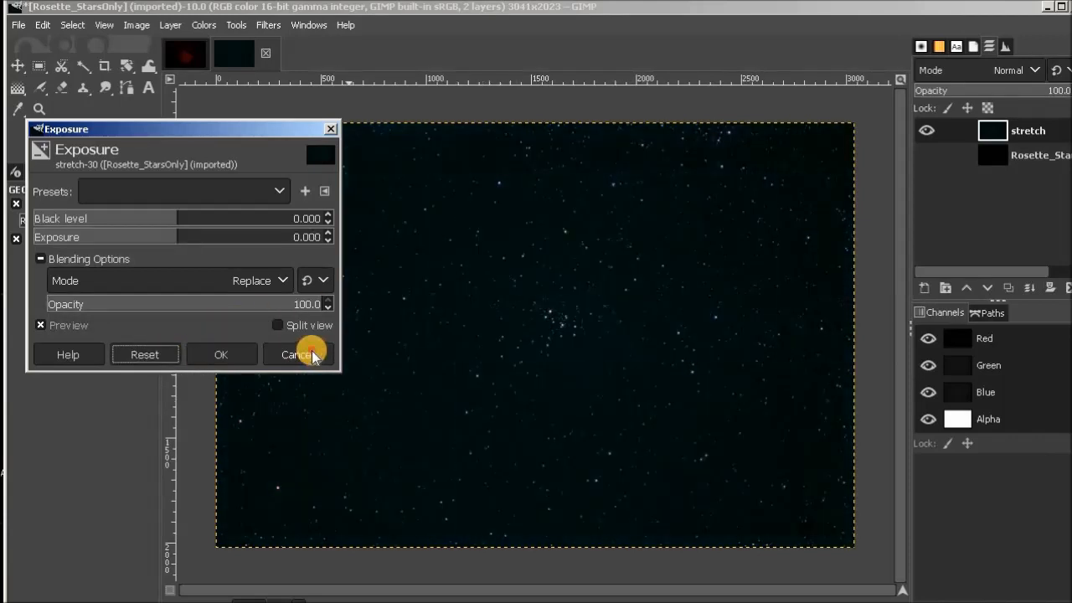
pyautogui.click(297, 355)
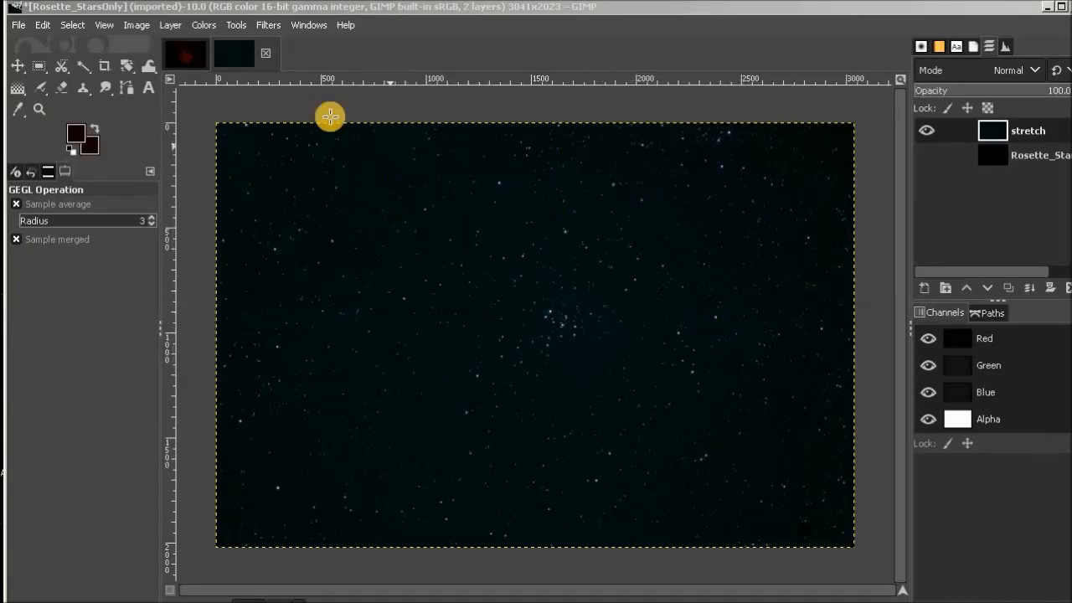
# Boost the color of the stretch layer's stars with a Saturation scale of 2.064.
pyautogui.click(201, 25)
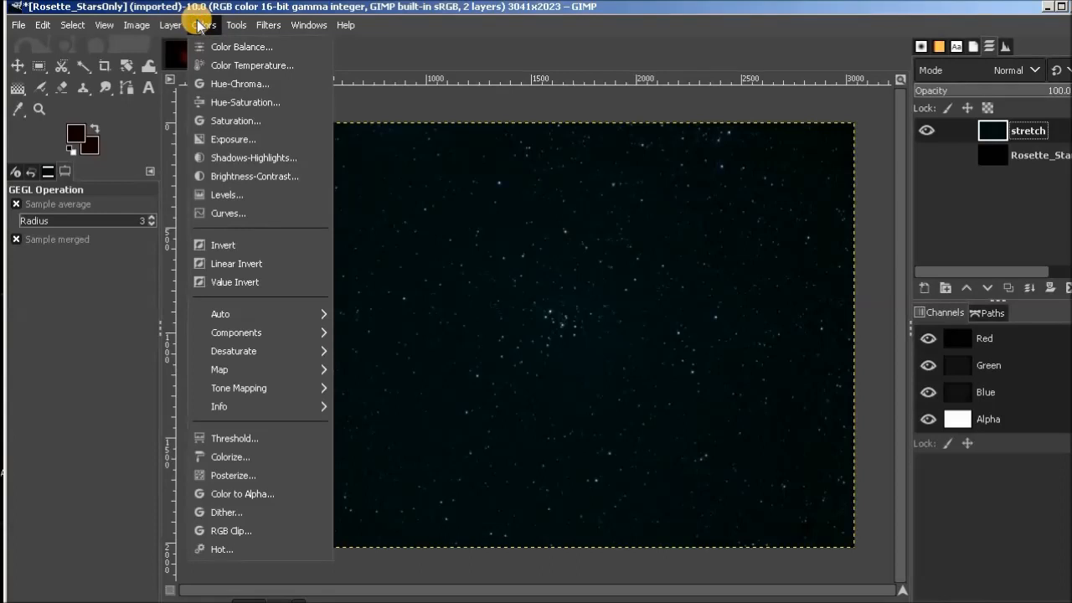
pyautogui.click(273, 124)
pyautogui.moveTo(255, 133); pyautogui.dragTo(386, 95)
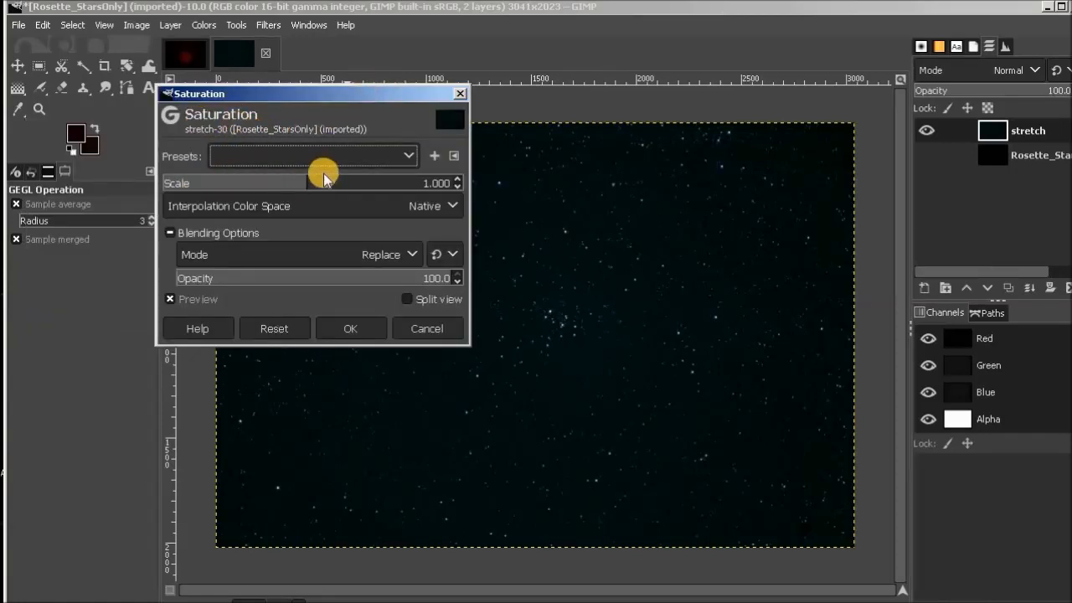
pyautogui.moveTo(308, 182); pyautogui.dragTo(461, 183)
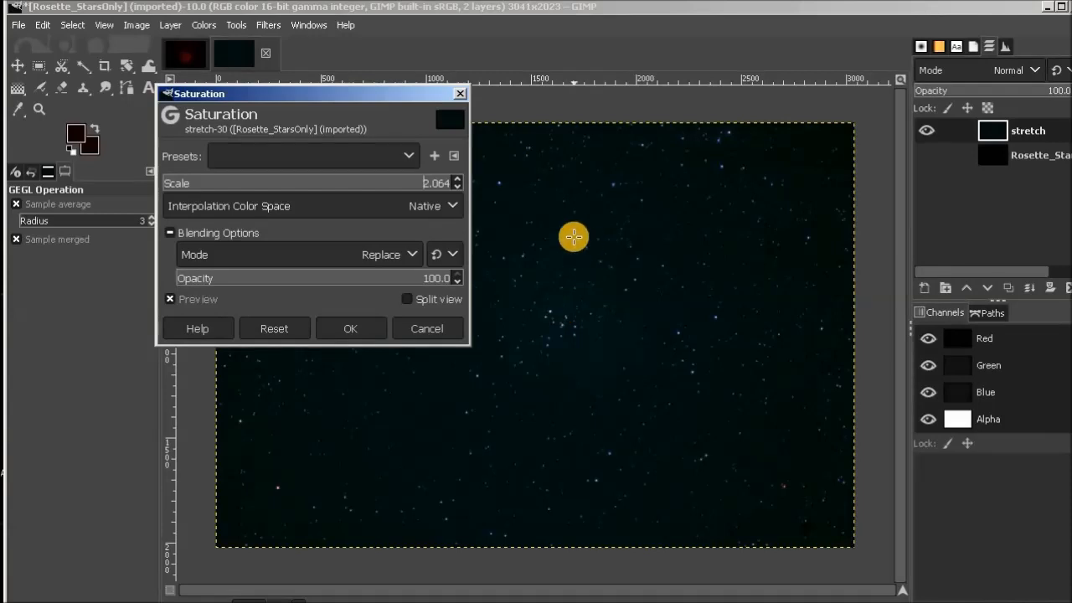
pyautogui.click(354, 325)
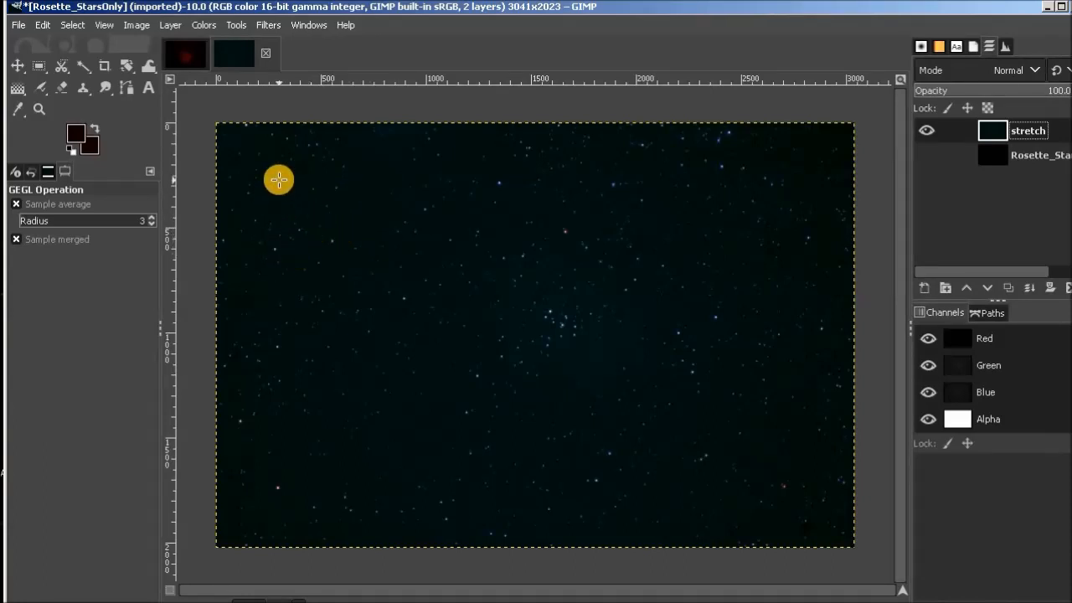
# Intensify the stretch layer's star colors with a second Saturation adjustment, raising the scale to just under 2.
pyautogui.click(207, 24)
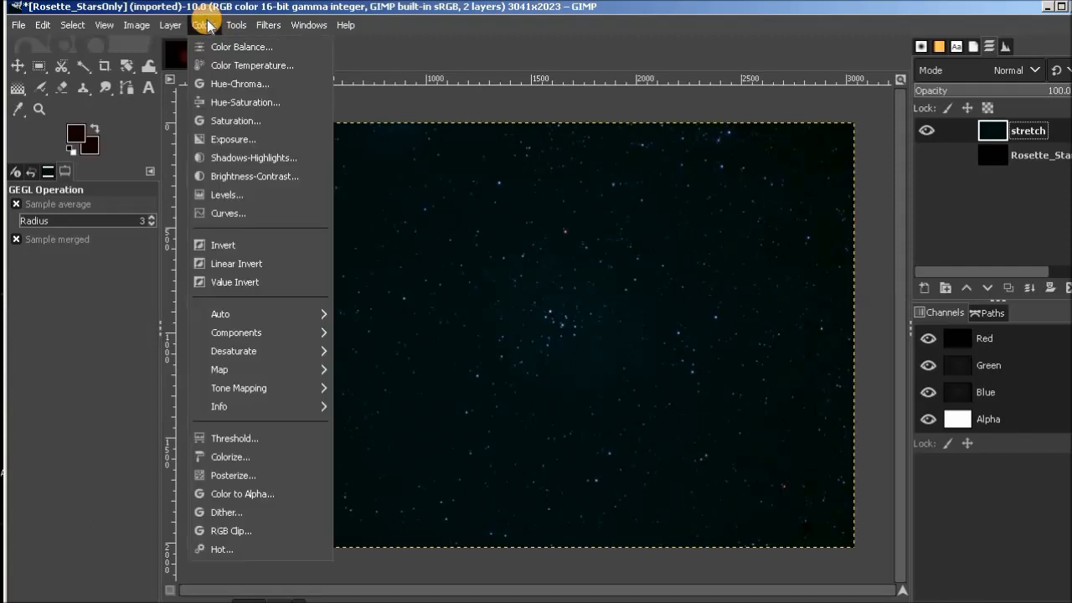
pyautogui.click(237, 121)
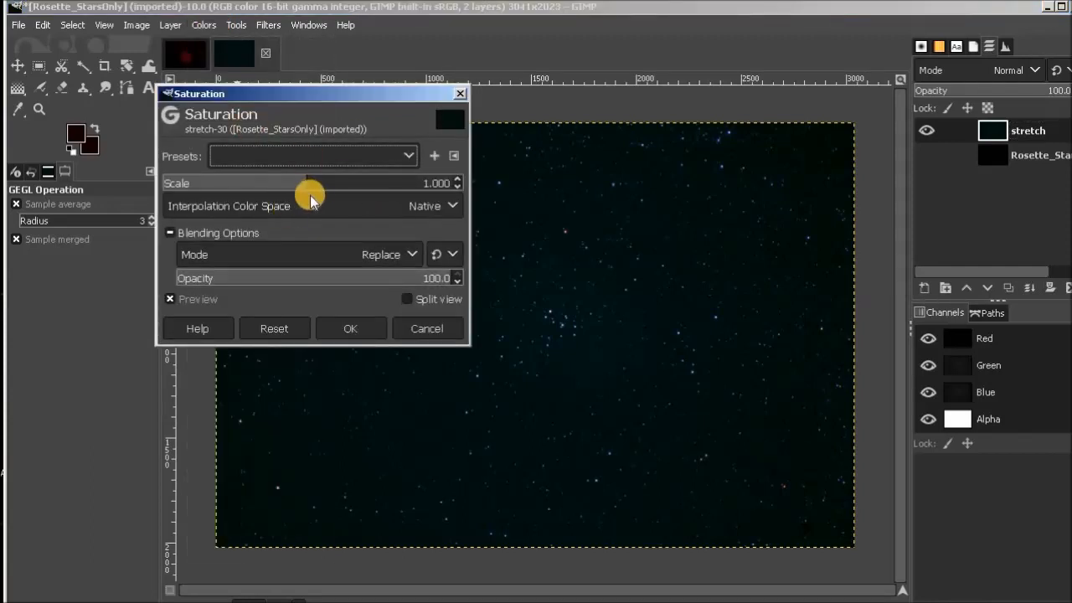
pyautogui.moveTo(308, 183); pyautogui.dragTo(347, 180)
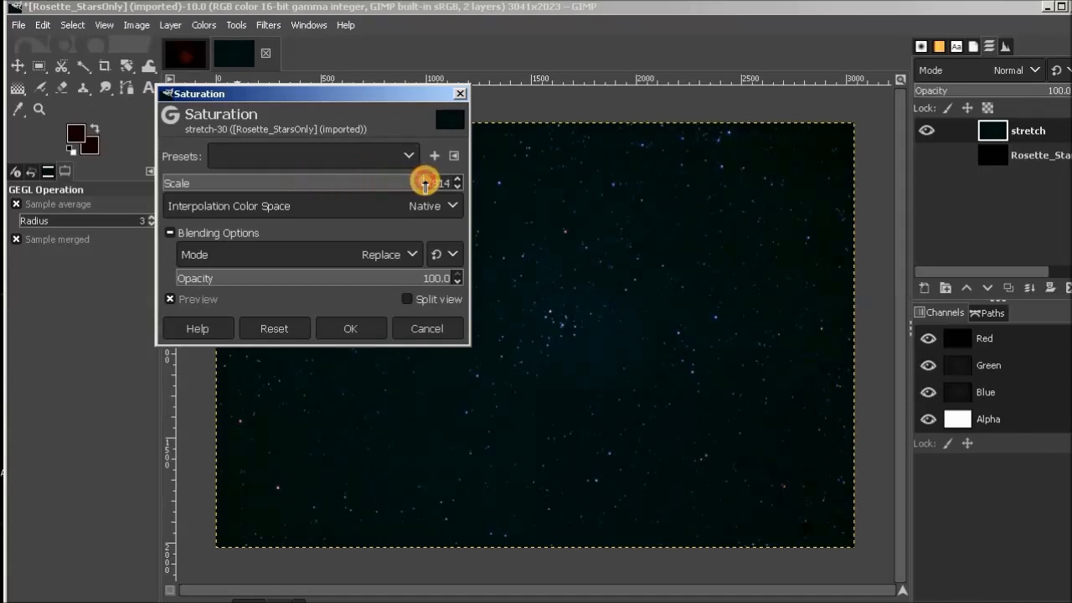
pyautogui.click(452, 182)
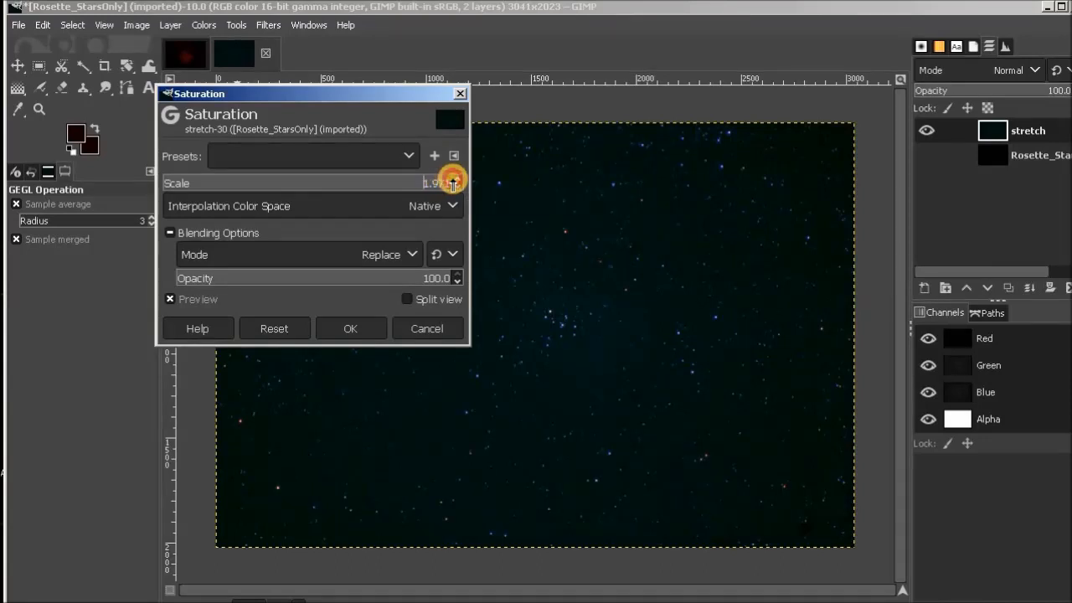
pyautogui.click(361, 328)
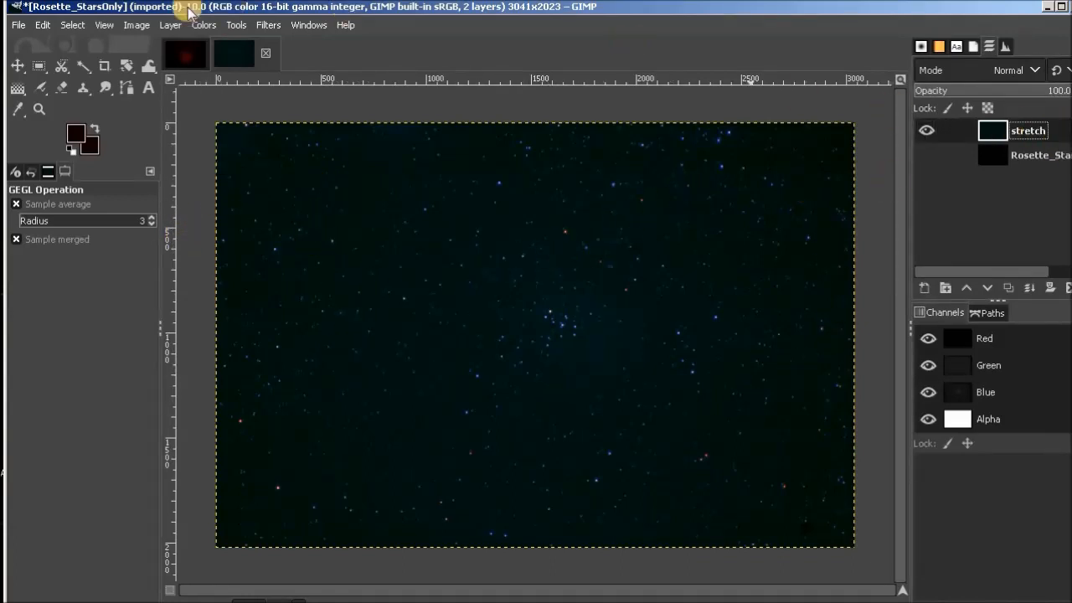
# Duplicate the stretch layer and rename the copy as noise.
pyautogui.click(170, 25)
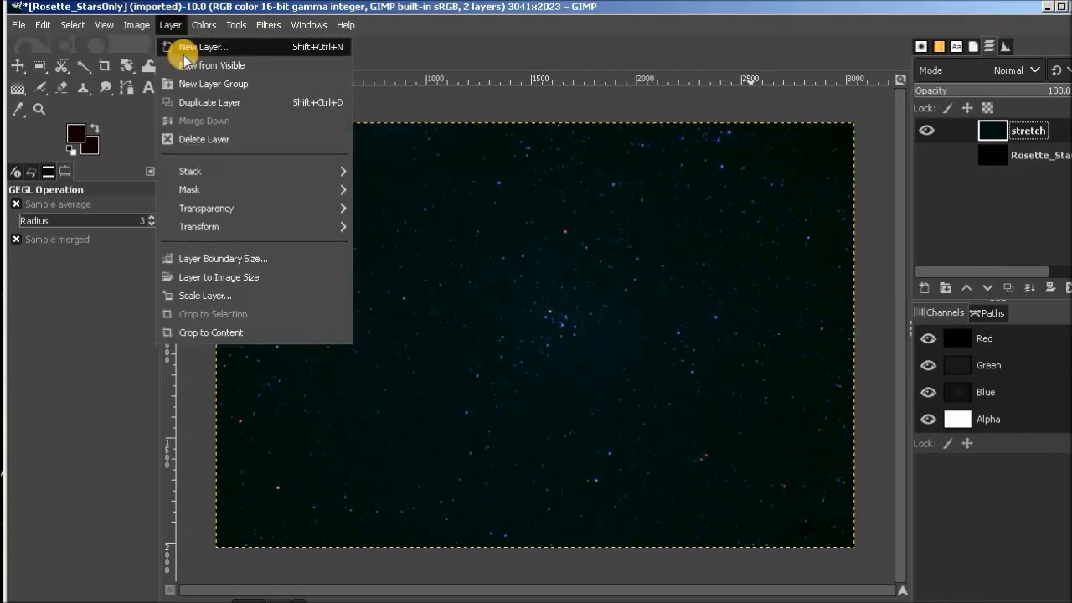
pyautogui.click(201, 101)
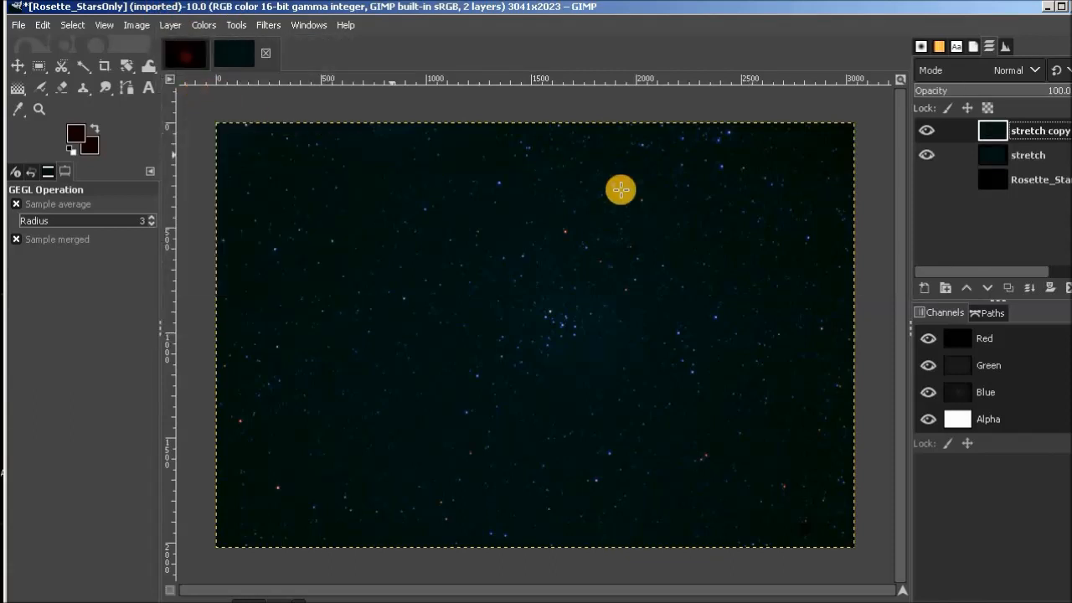
pyautogui.doubleClick(1060, 131)
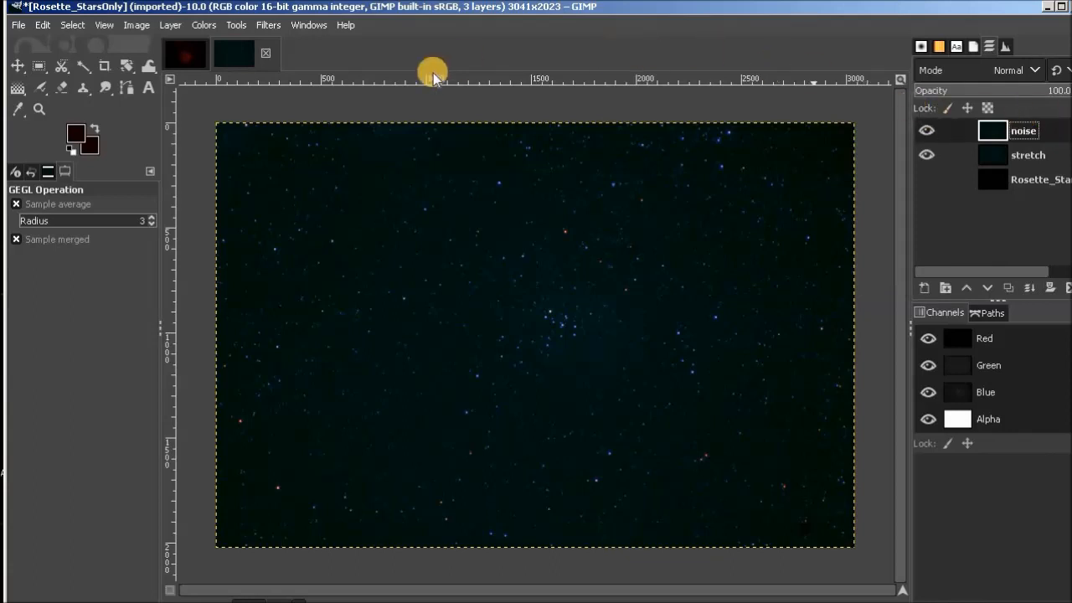
# Sample a dark sky tone as the background color with the Color Picker, and switch its pick target to the foreground color.
pyautogui.click(19, 109)
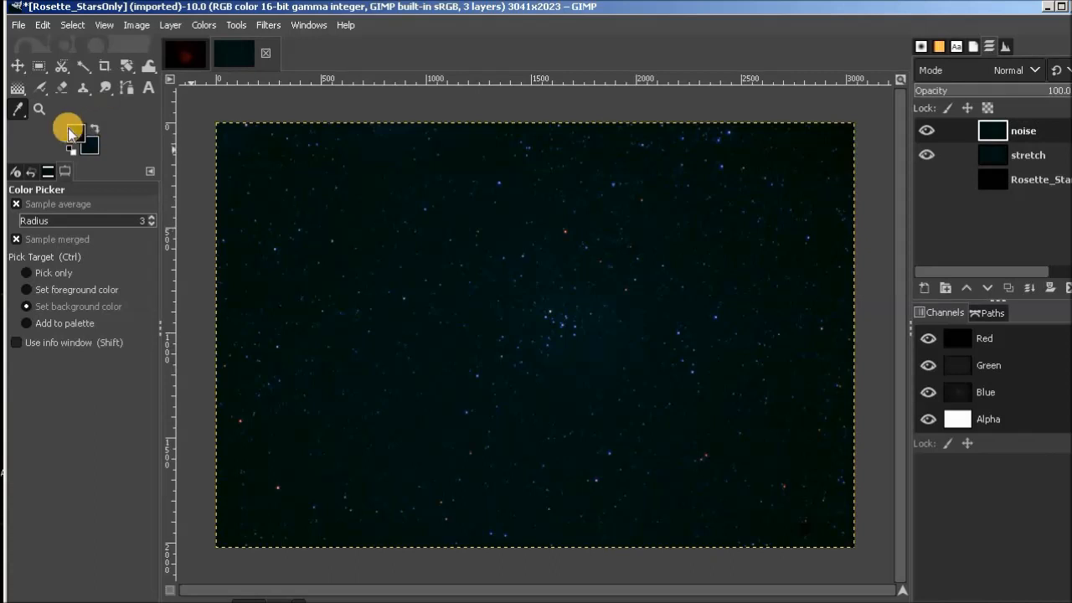
pyautogui.click(25, 291)
pyautogui.click(26, 290)
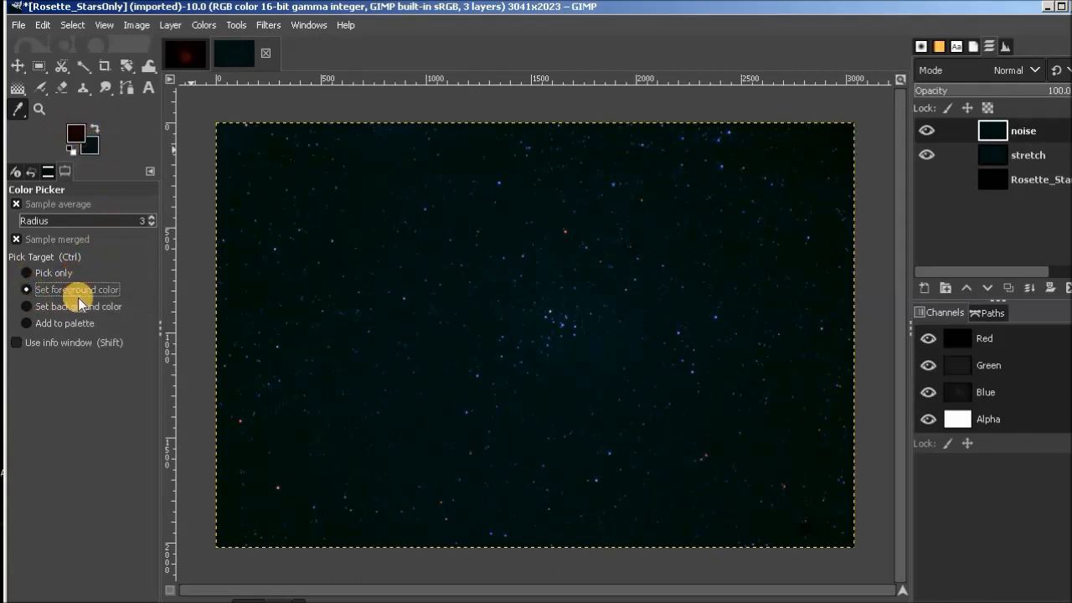
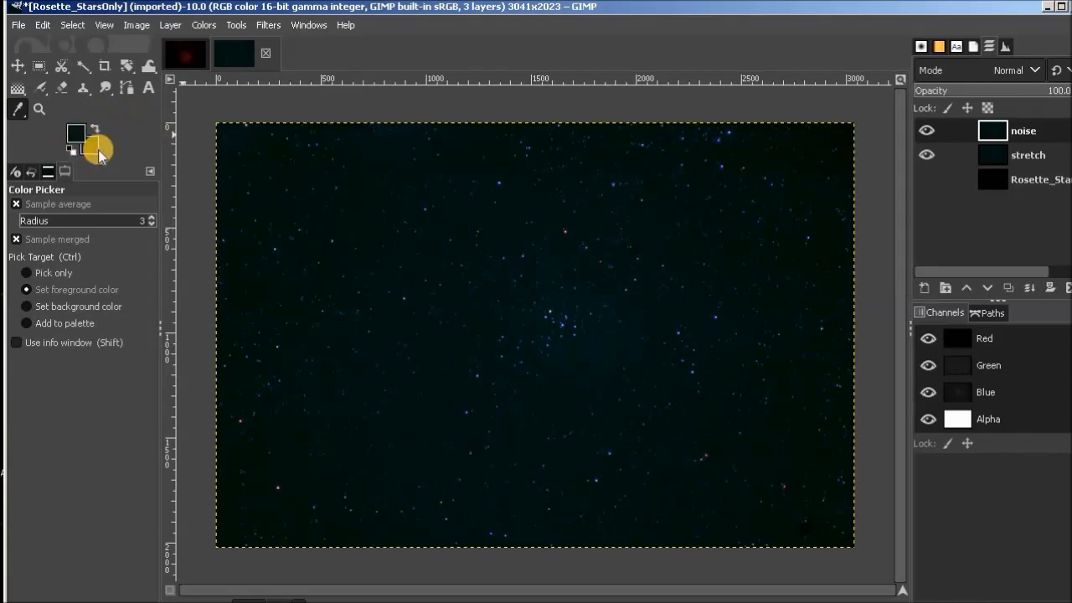
# Fill the noise layer with a linear foreground-to-background gradient running from the image's top edge to its bottom edge, and set the layer's mode to Subtract.
pyautogui.click(16, 90)
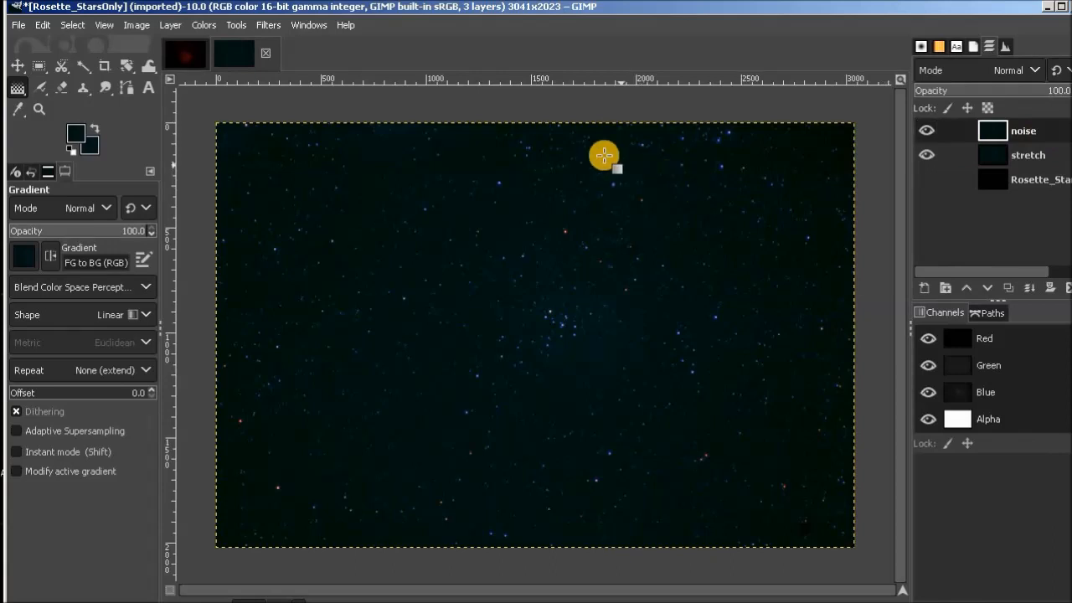
pyautogui.moveTo(528, 113); pyautogui.dragTo(547, 558)
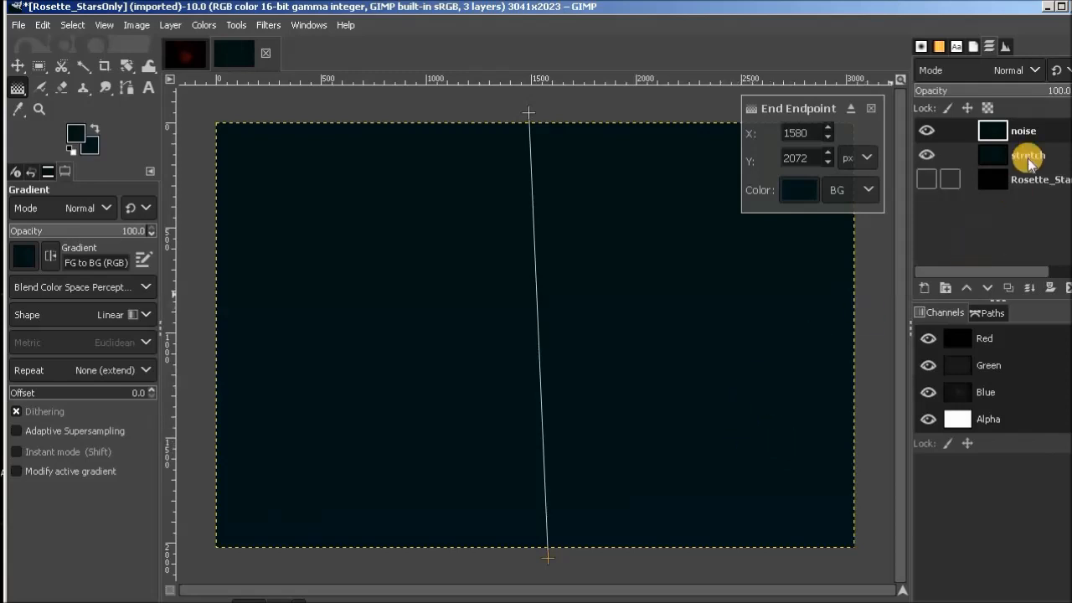
pyautogui.click(1037, 71)
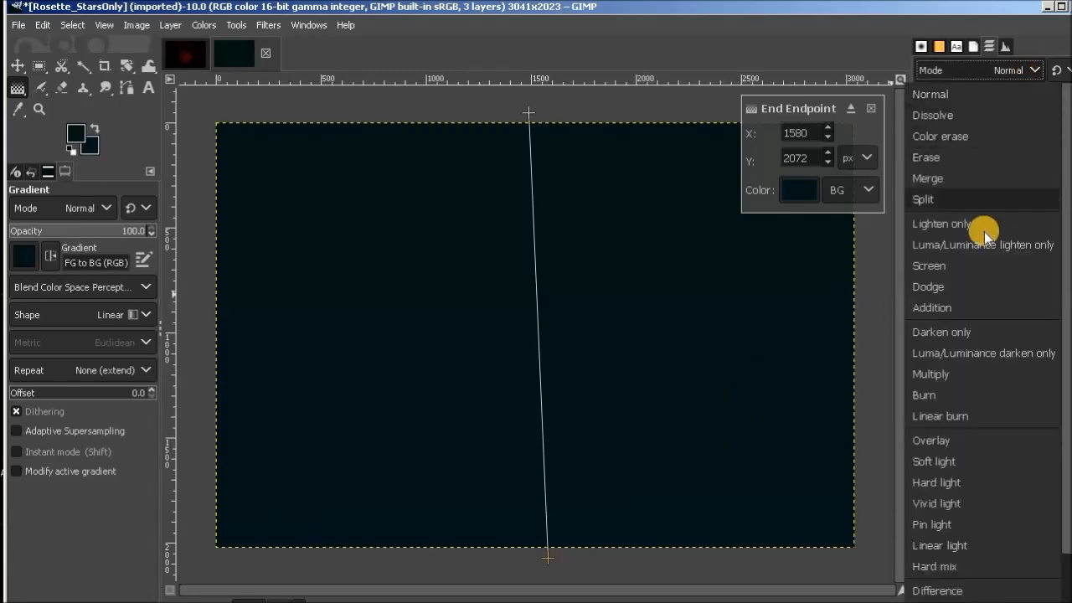
pyautogui.scroll(-2, 982, 361)
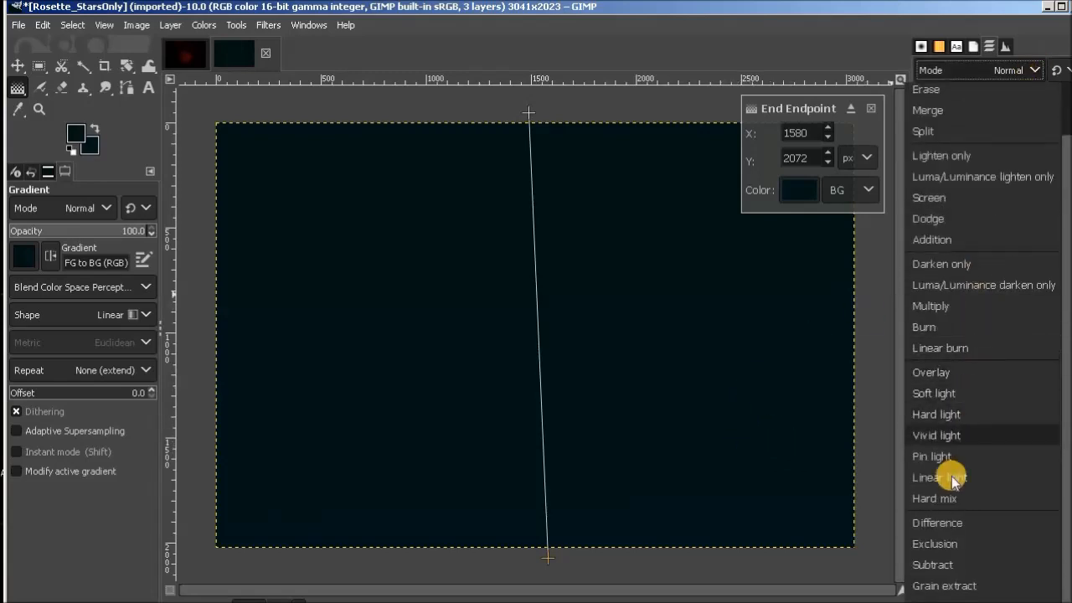
pyautogui.click(969, 569)
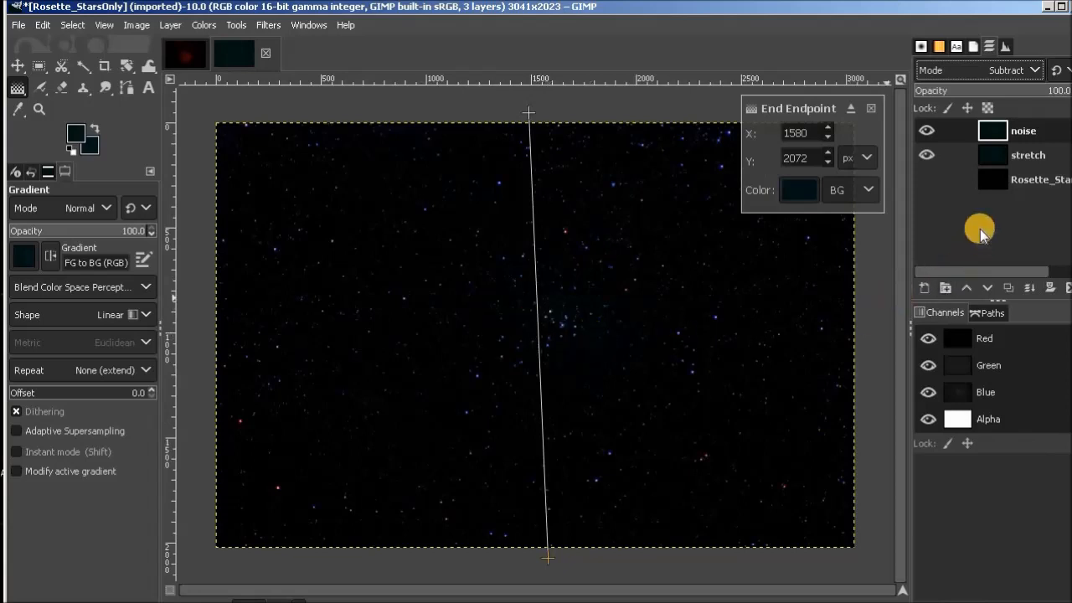
# Compare the star field with and without the subtracted noise layer by toggling that layer's visibility.
pyautogui.click(928, 130)
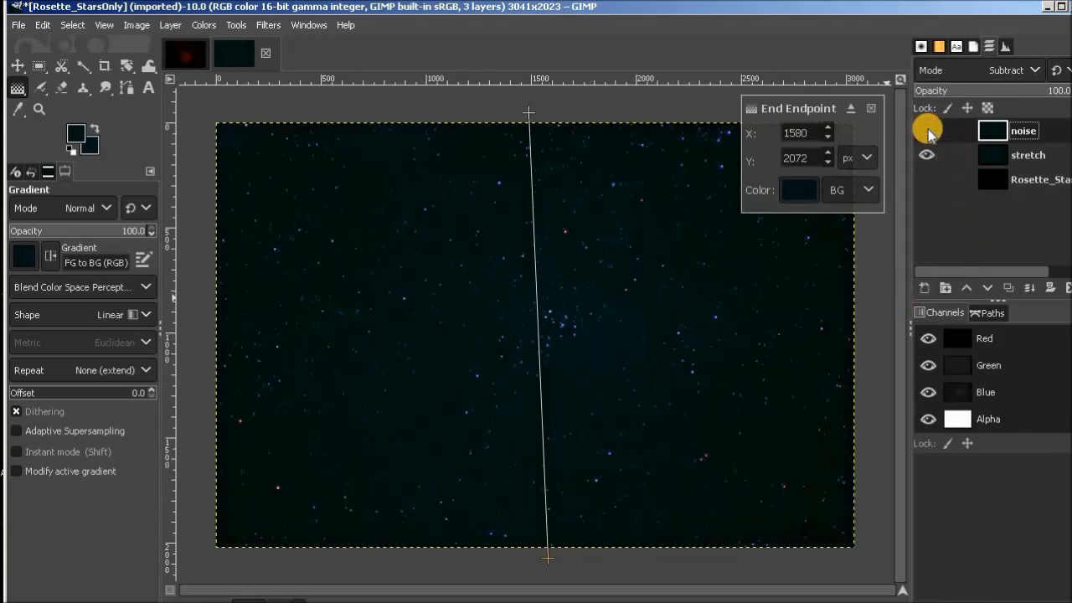
pyautogui.click(928, 130)
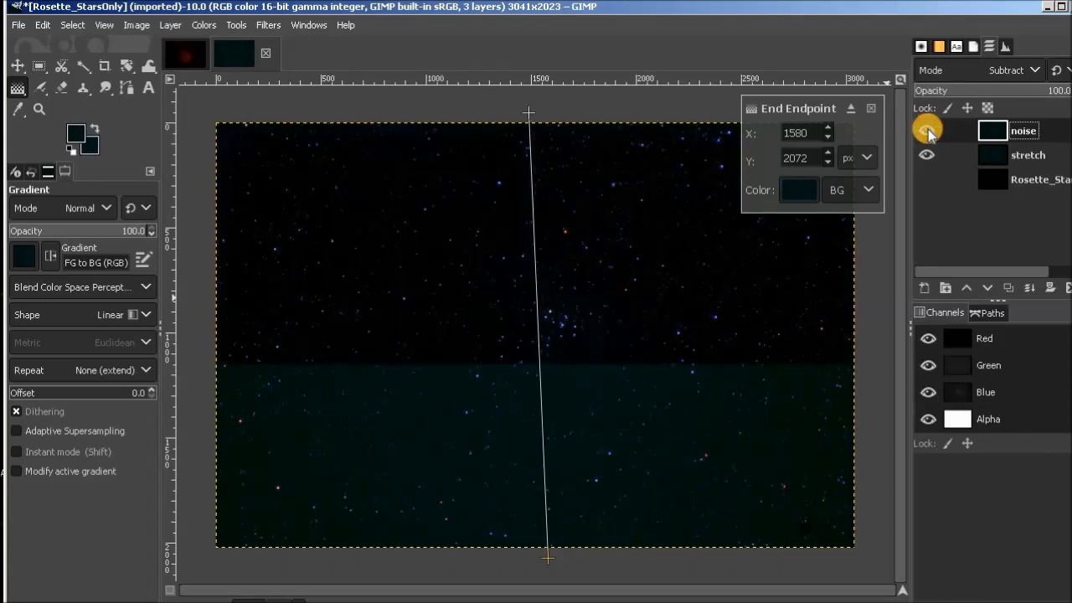
pyautogui.click(928, 130)
pyautogui.click(927, 130)
pyautogui.click(927, 129)
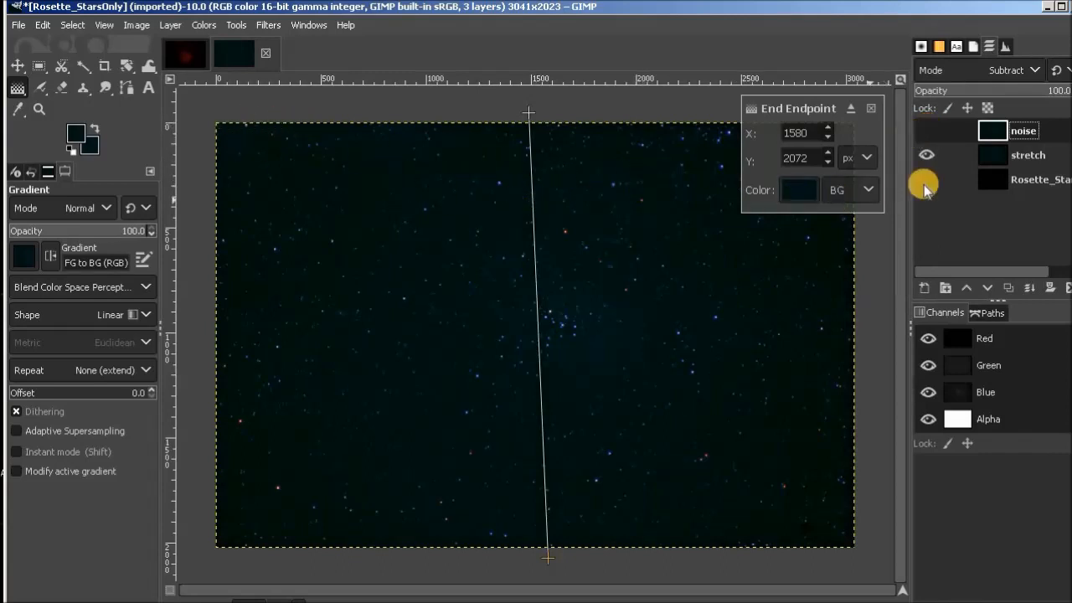
# Return the noise layer to Normal mode and make it visible.
pyautogui.click(1036, 67)
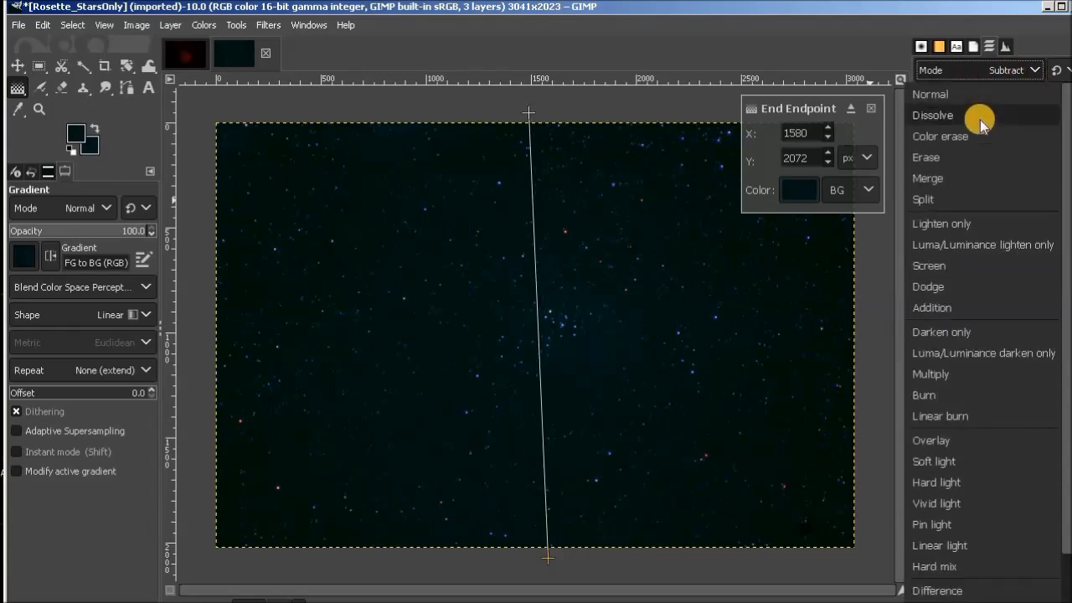
pyautogui.click(964, 98)
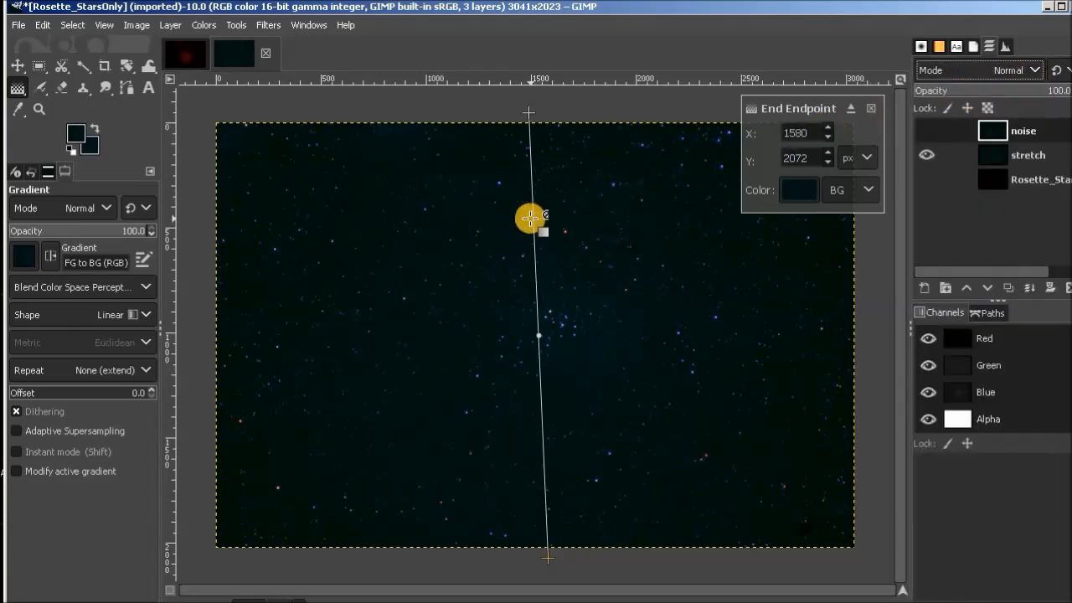
pyautogui.click(928, 130)
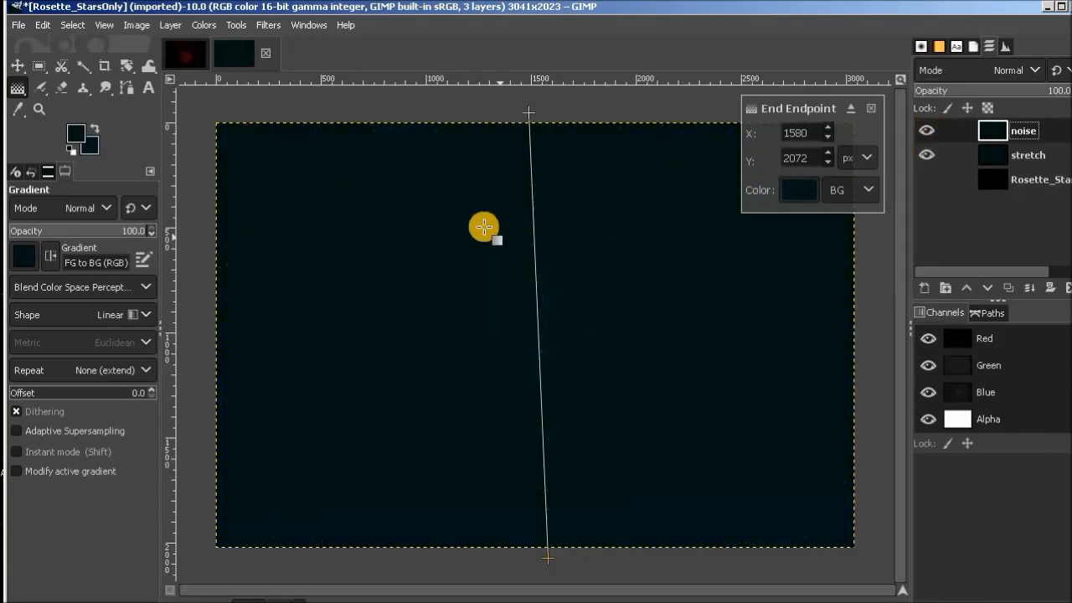
# Darken the noise layer with Brightness-Contrast, setting its brightness to -0.084.
pyautogui.click(202, 26)
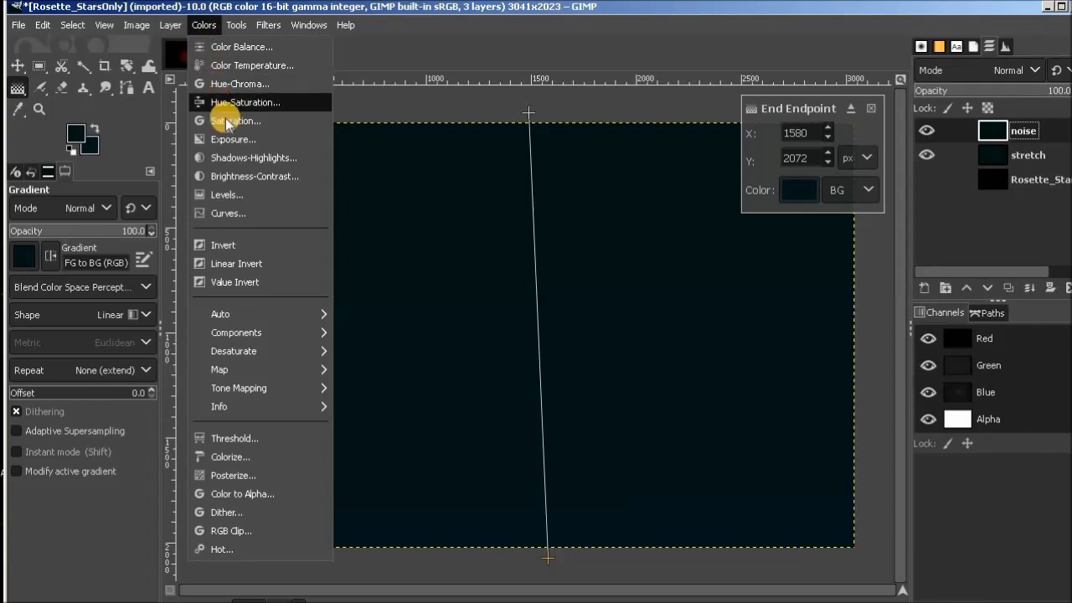
pyautogui.click(254, 177)
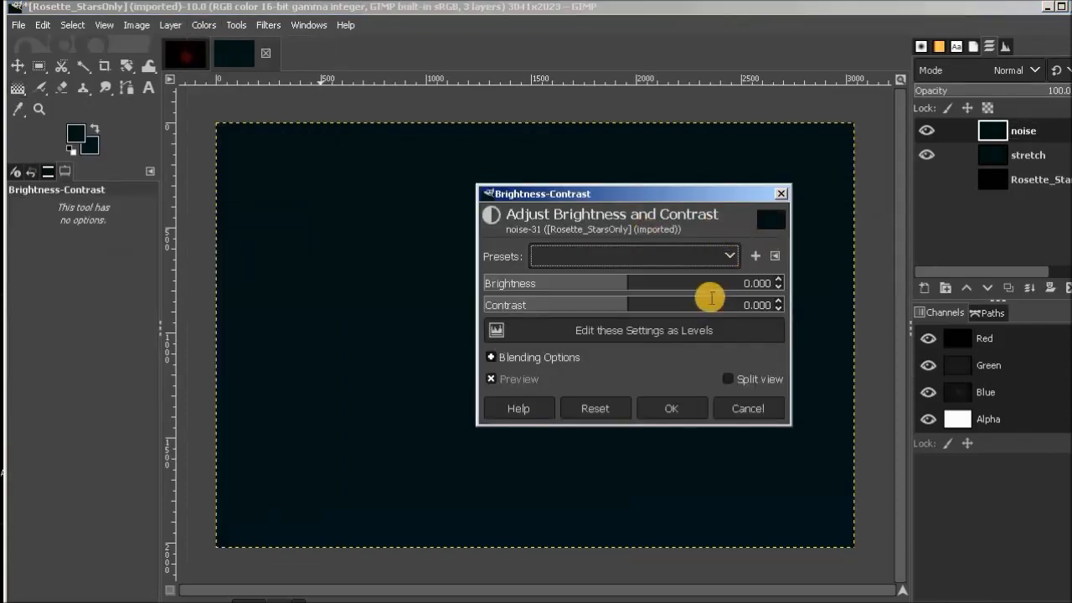
pyautogui.moveTo(628, 280); pyautogui.dragTo(626, 280)
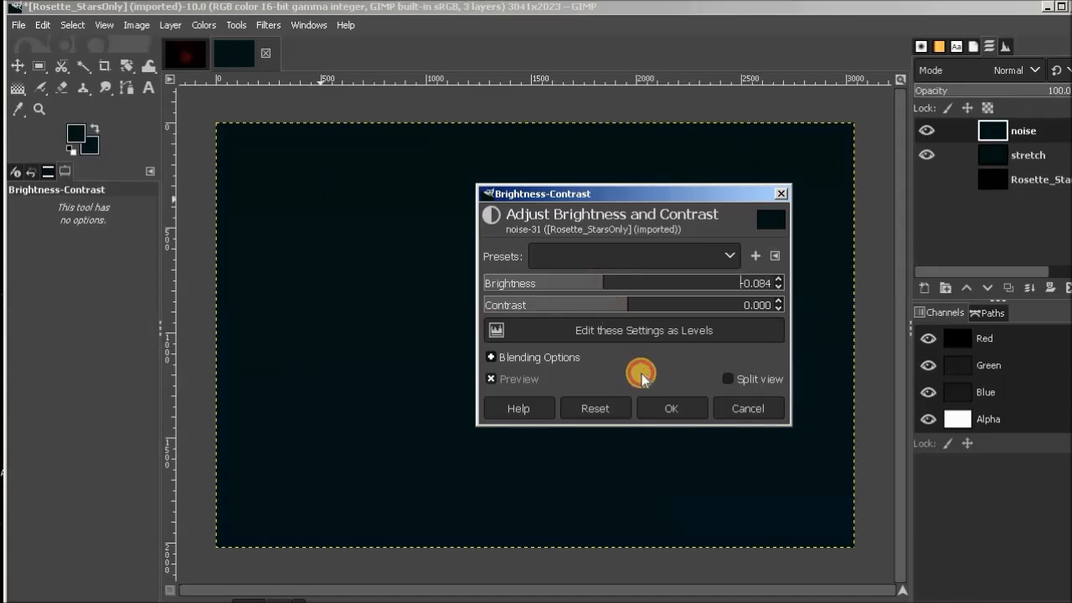
pyautogui.click(704, 408)
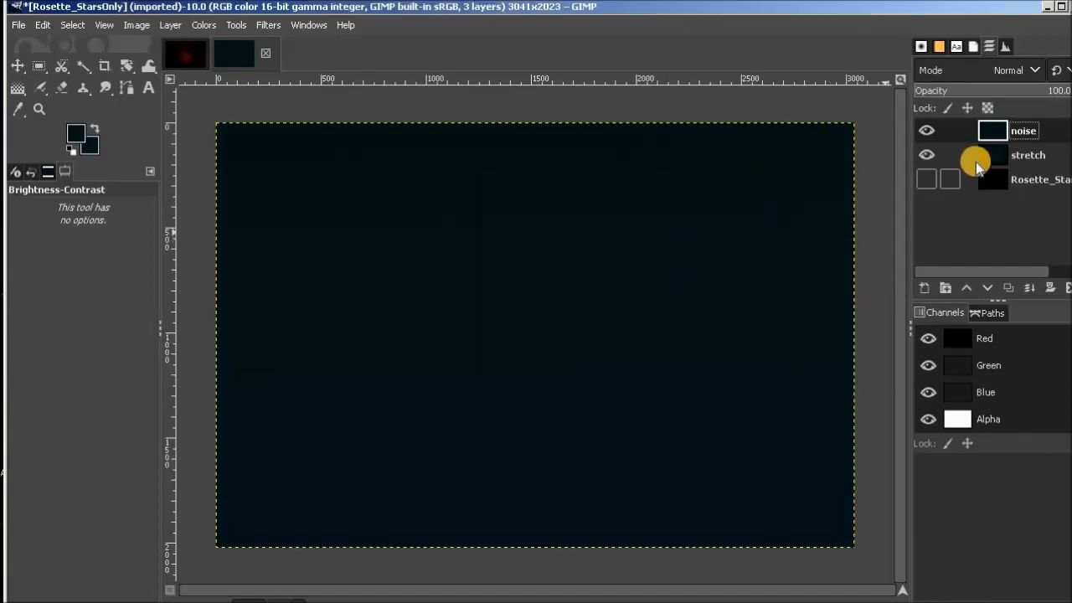
# Set the darkened noise layer's mode to Subtract and compare the image with the layer hidden and shown.
pyautogui.click(1036, 72)
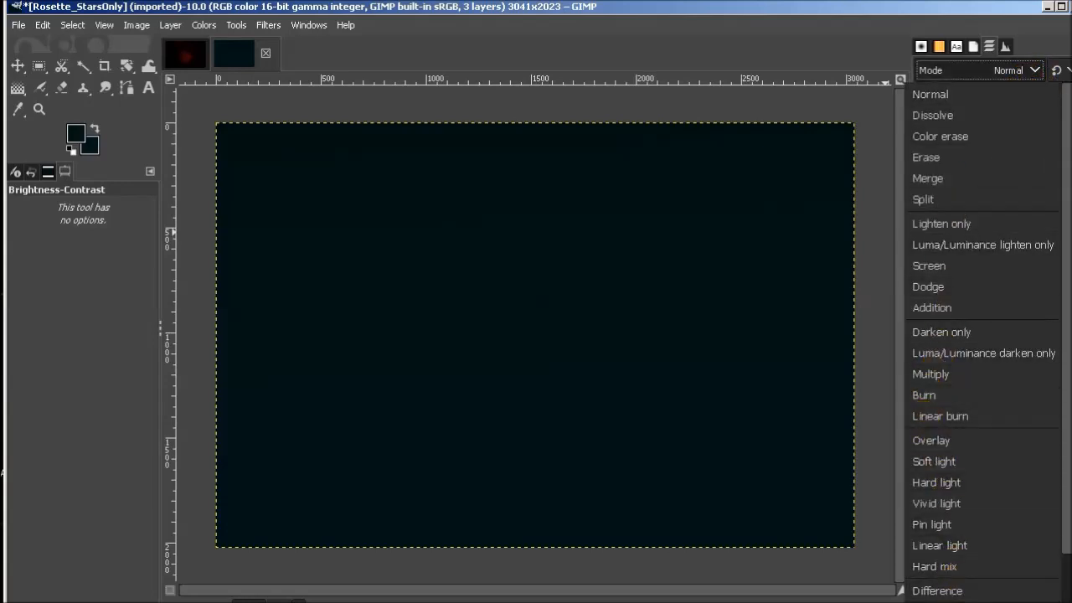
pyautogui.click(934, 584)
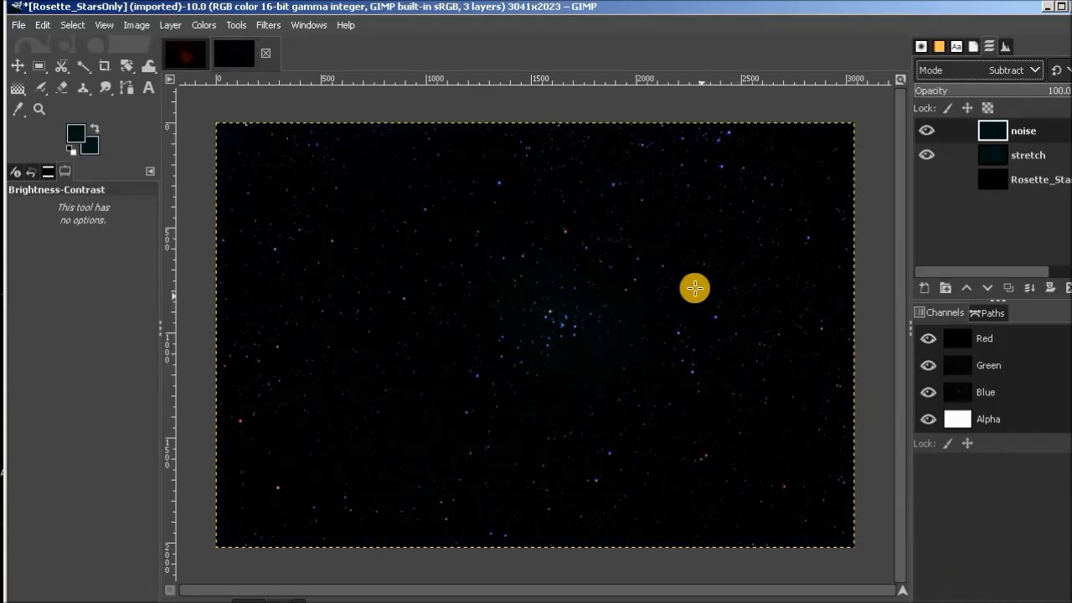
pyautogui.click(927, 132)
pyautogui.click(928, 134)
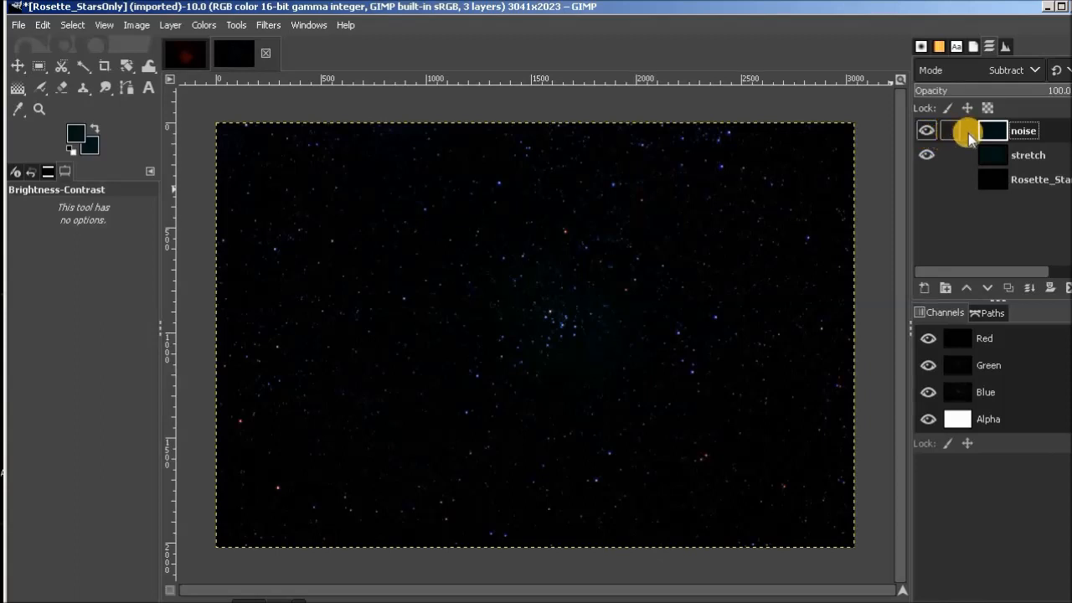
# Merge the noise layer down into the stretch layer and rename the merged layer stretch/noise.
pyautogui.rightClick(1053, 128)
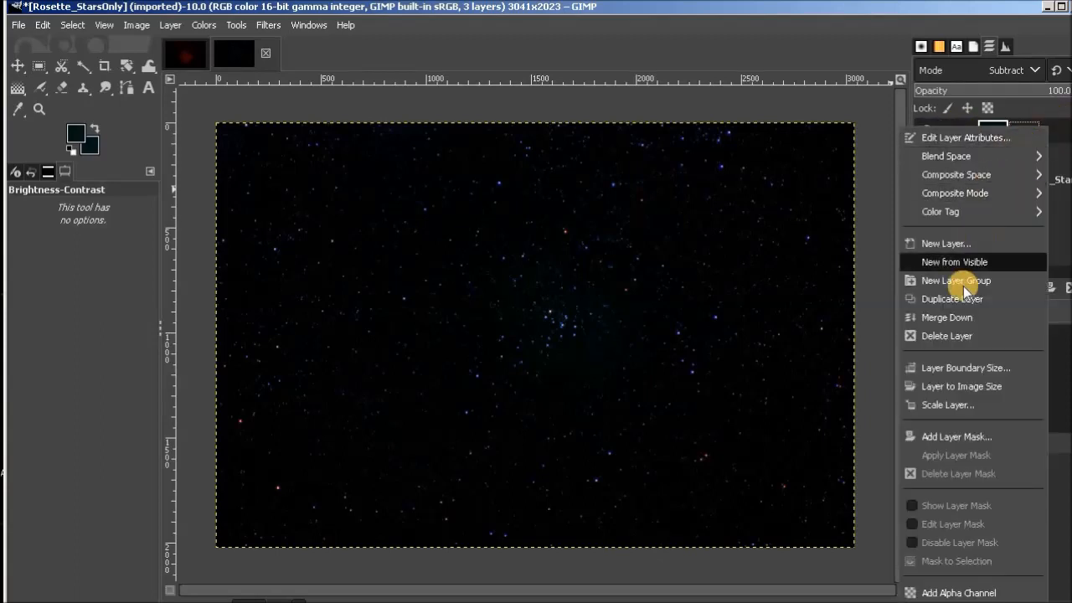
pyautogui.click(967, 317)
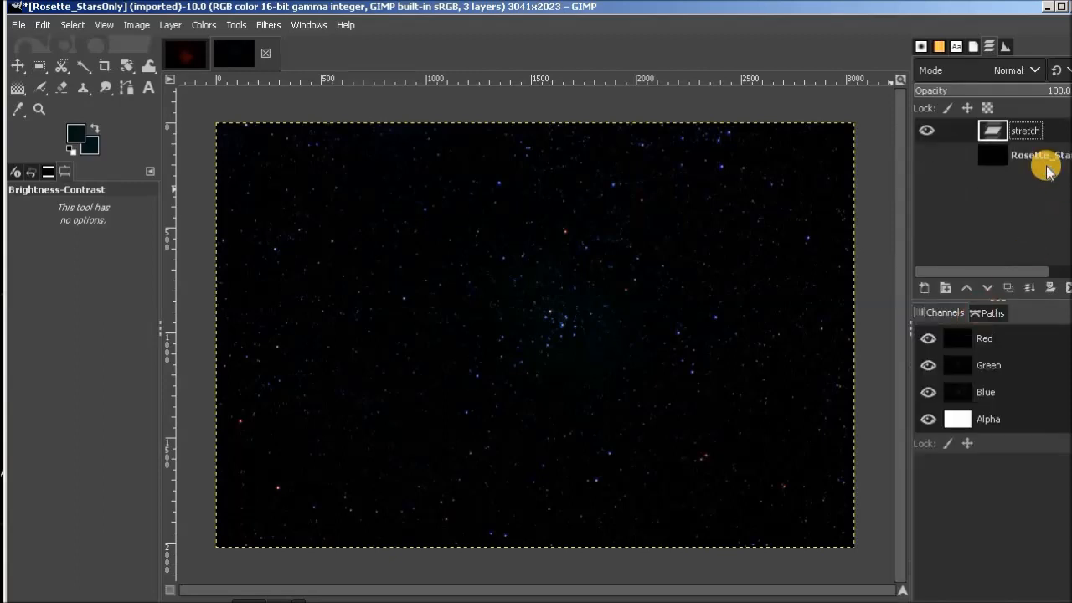
pyautogui.doubleClick(1043, 134)
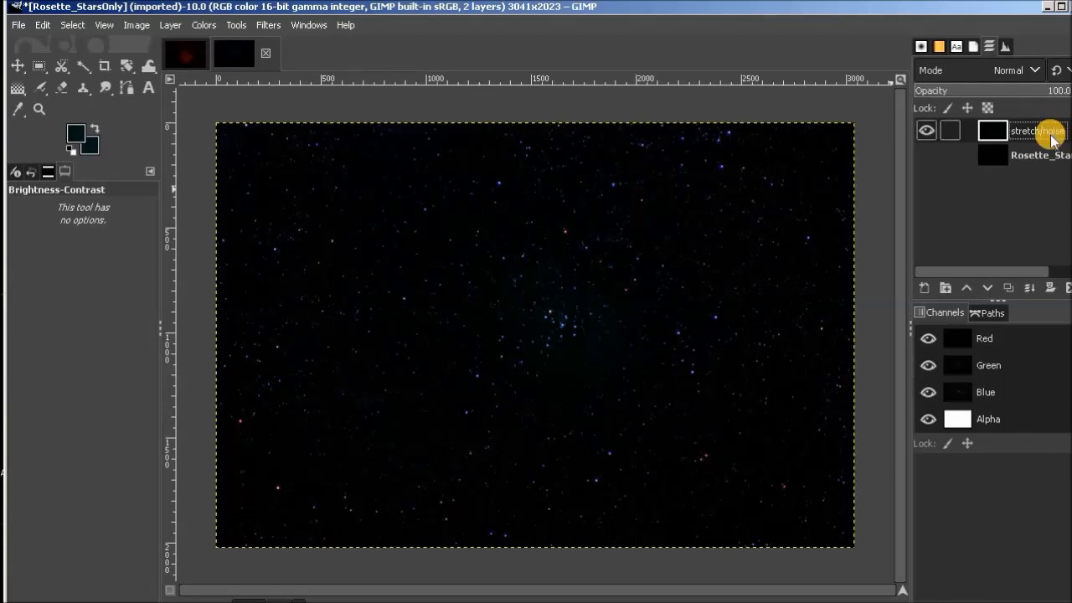
pyautogui.write('/noise')
pyautogui.press('Return')
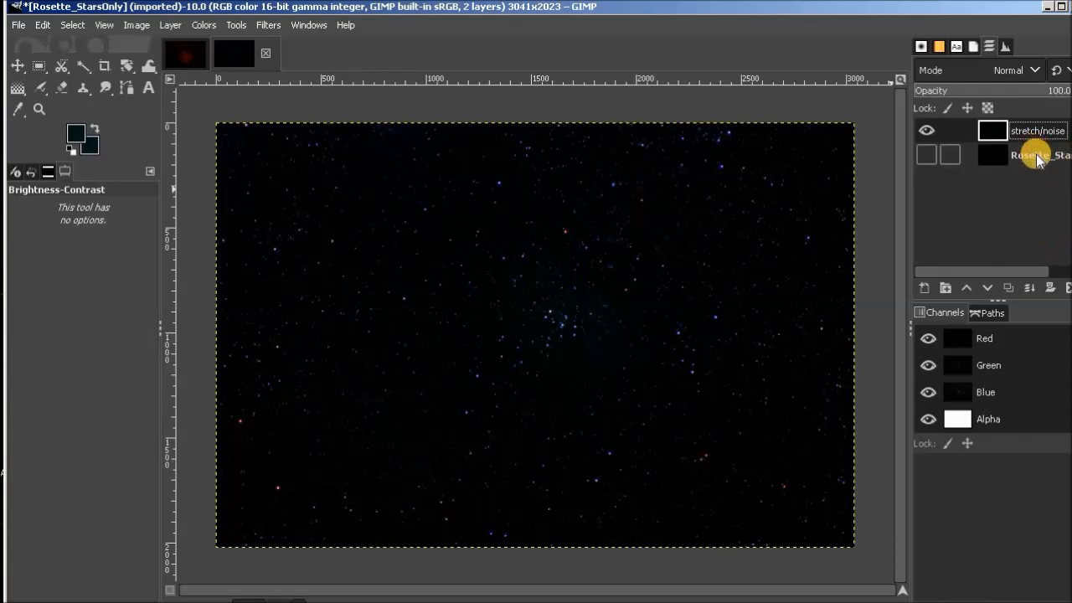
# Delete the original Rosette_StarsOnly layer beneath the stretch/noise layer.
pyautogui.click(1037, 158)
pyautogui.rightClick(1037, 157)
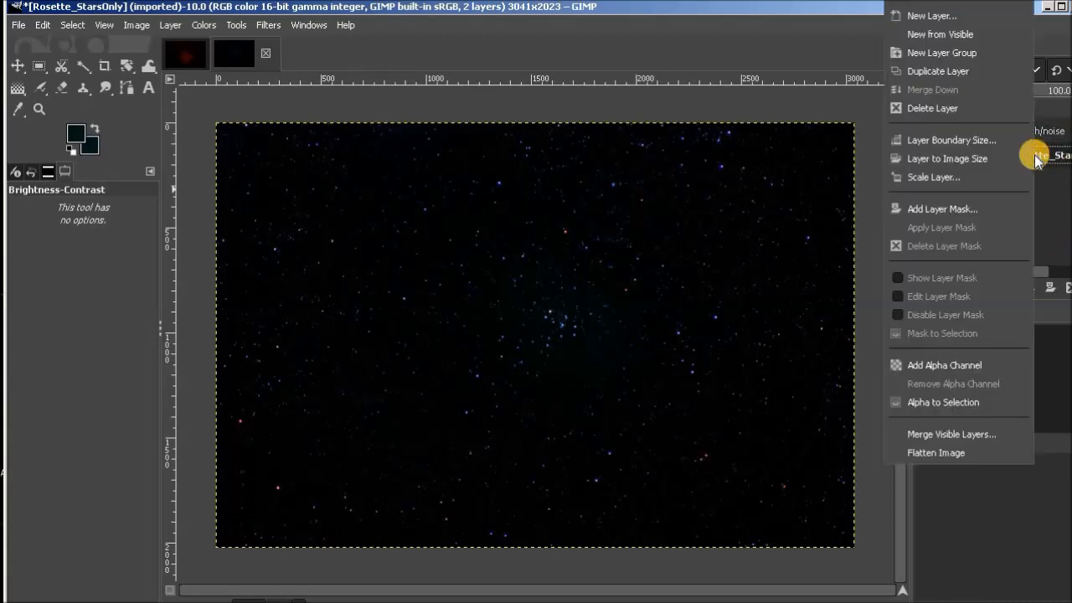
pyautogui.click(952, 109)
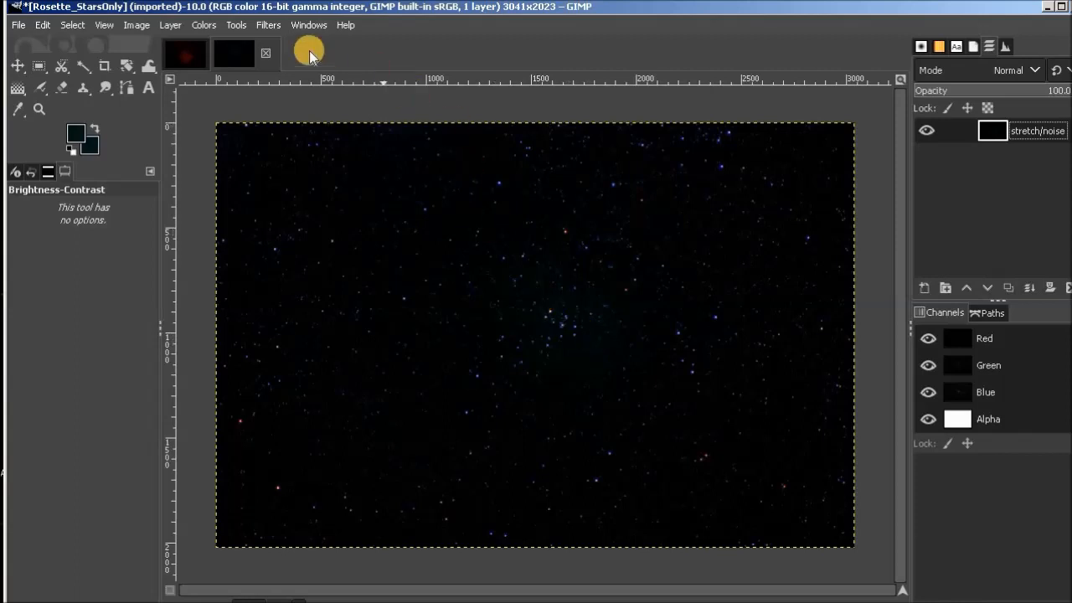
# Look over the starless Rosette Nebula image and the black 4000 x 4000 combo.xcf image.
pyautogui.click(193, 55)
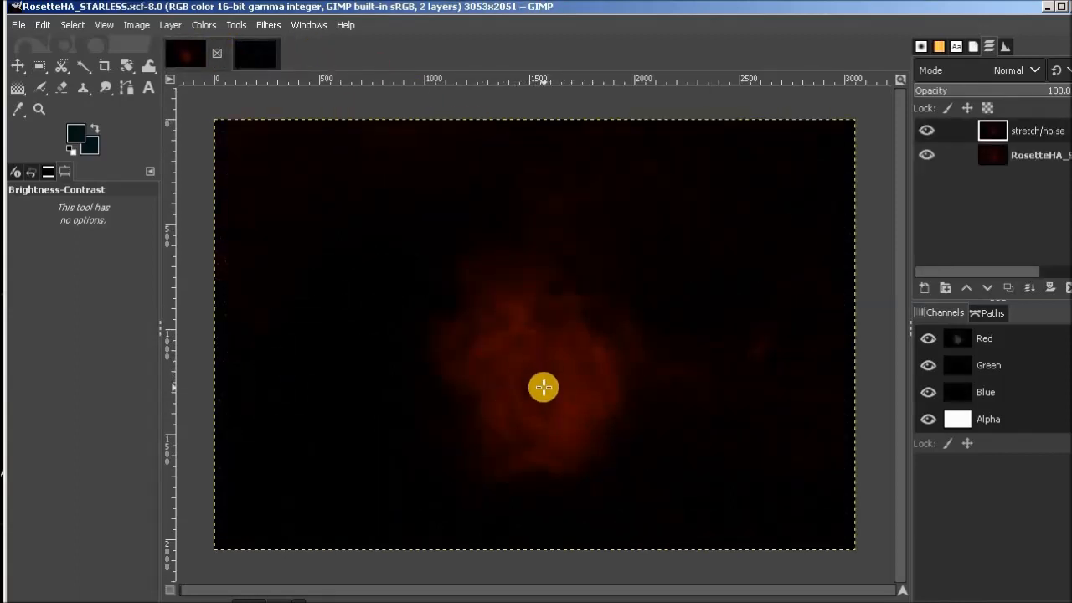
pyautogui.moveTo(544, 388); pyautogui.dragTo(571, 166)
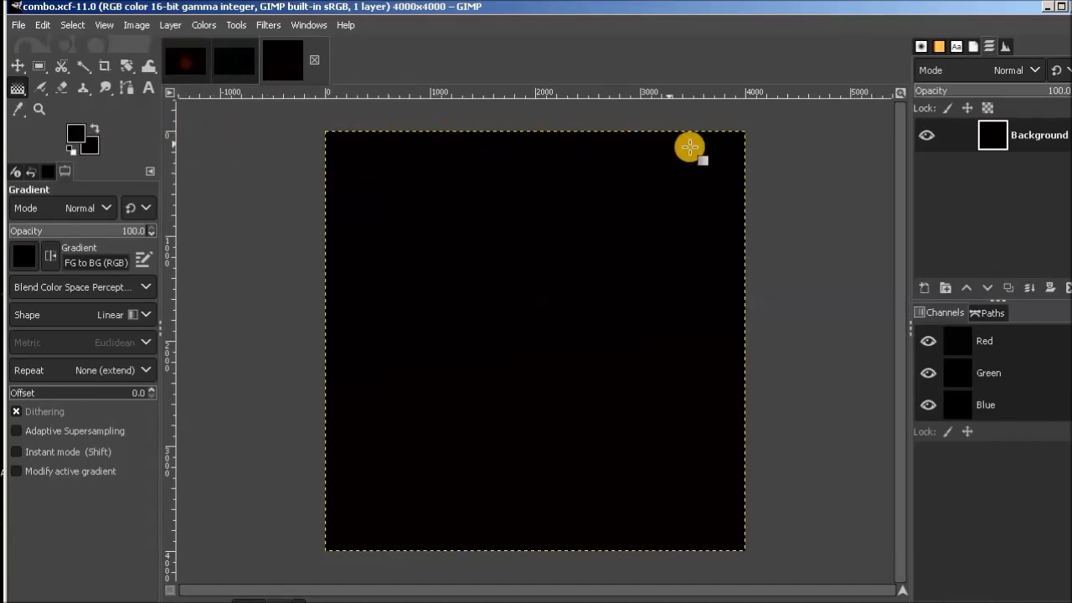
pyautogui.click(185, 64)
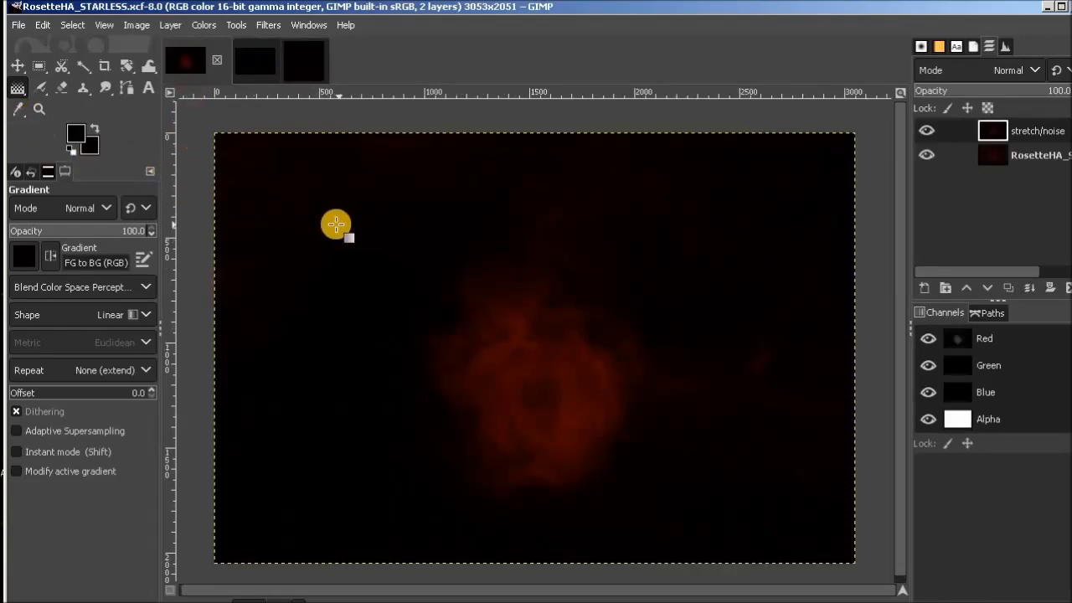
pyautogui.click(304, 59)
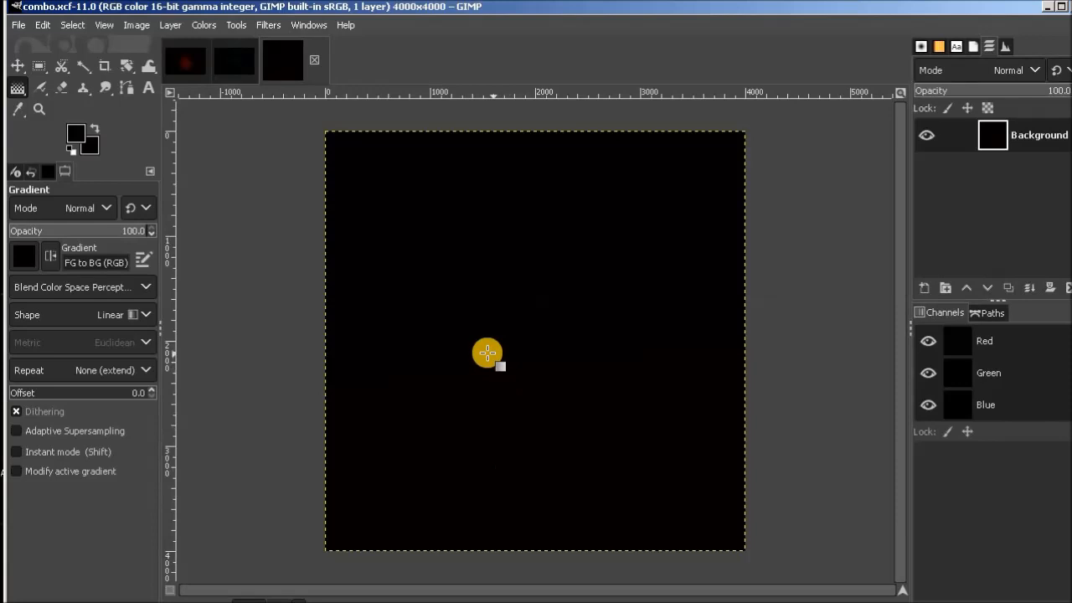
# Copy the starless image's entire stretch/noise layer into combo.xcf as a new layer and rename it nubula.
pyautogui.click(188, 58)
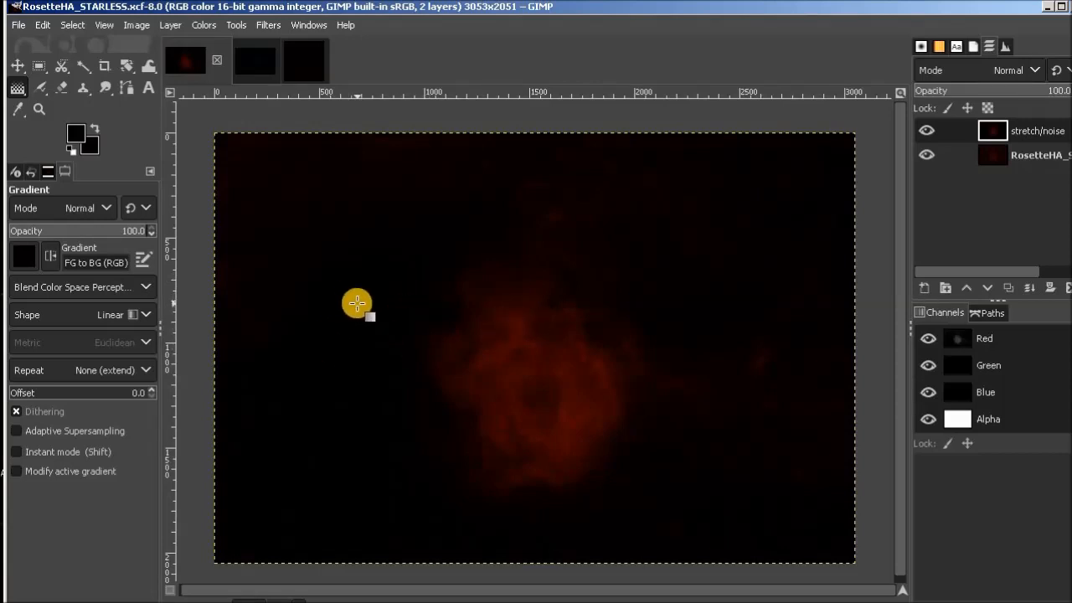
pyautogui.hotkey('ctrl', 'a')
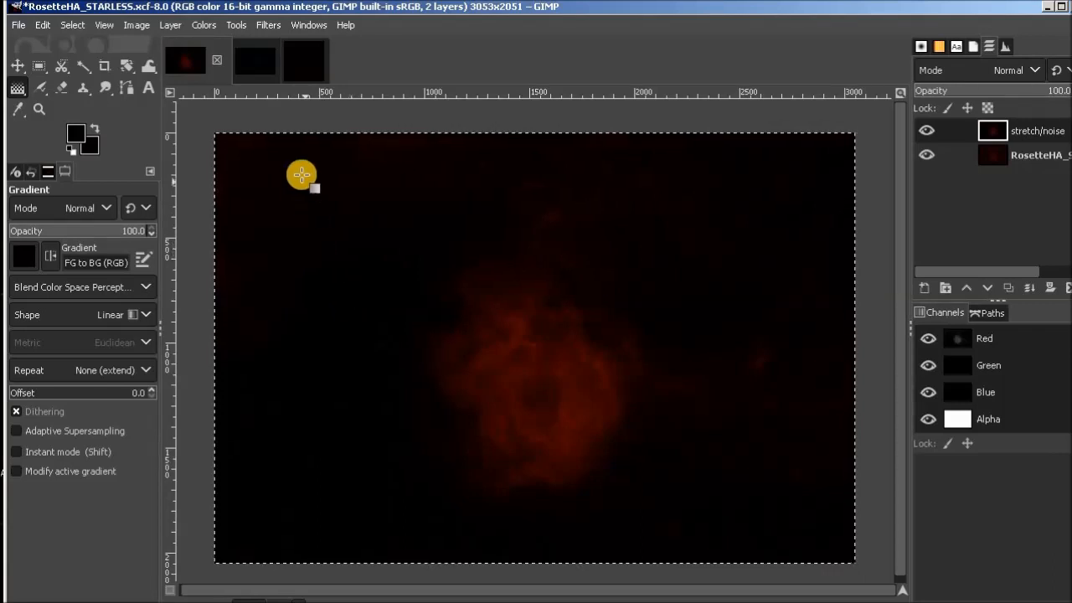
pyautogui.click(312, 55)
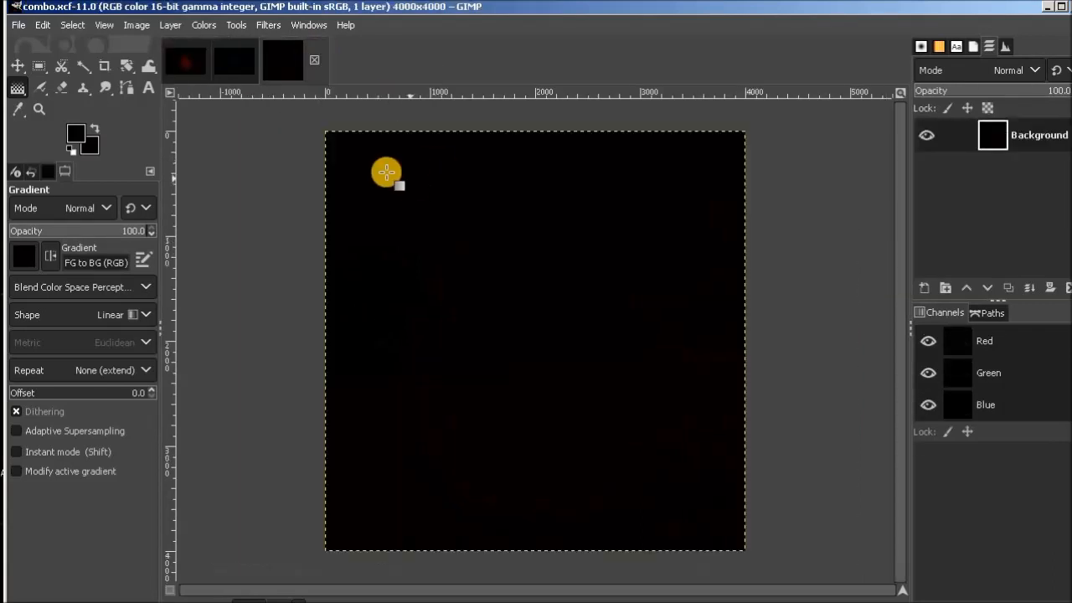
pyautogui.click(41, 25)
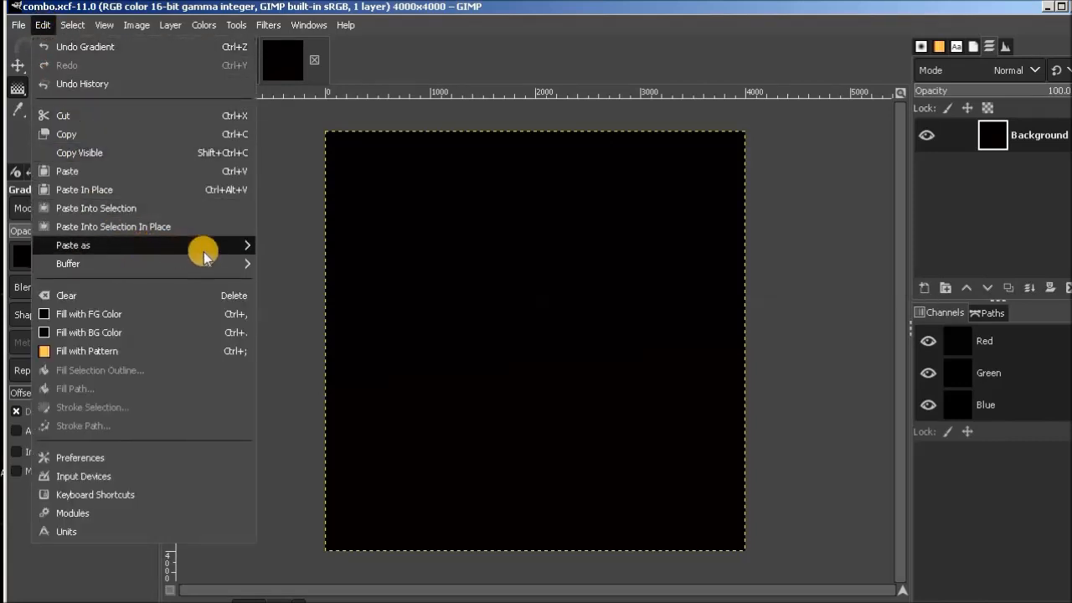
pyautogui.moveTo(205, 252)
pyautogui.click(302, 247)
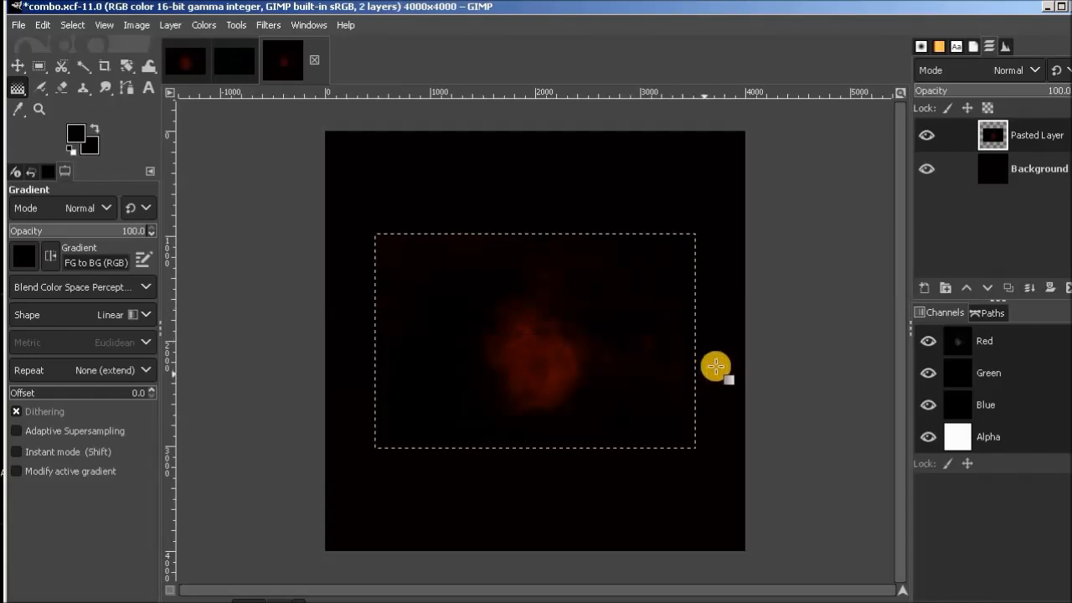
pyautogui.doubleClick(1039, 138)
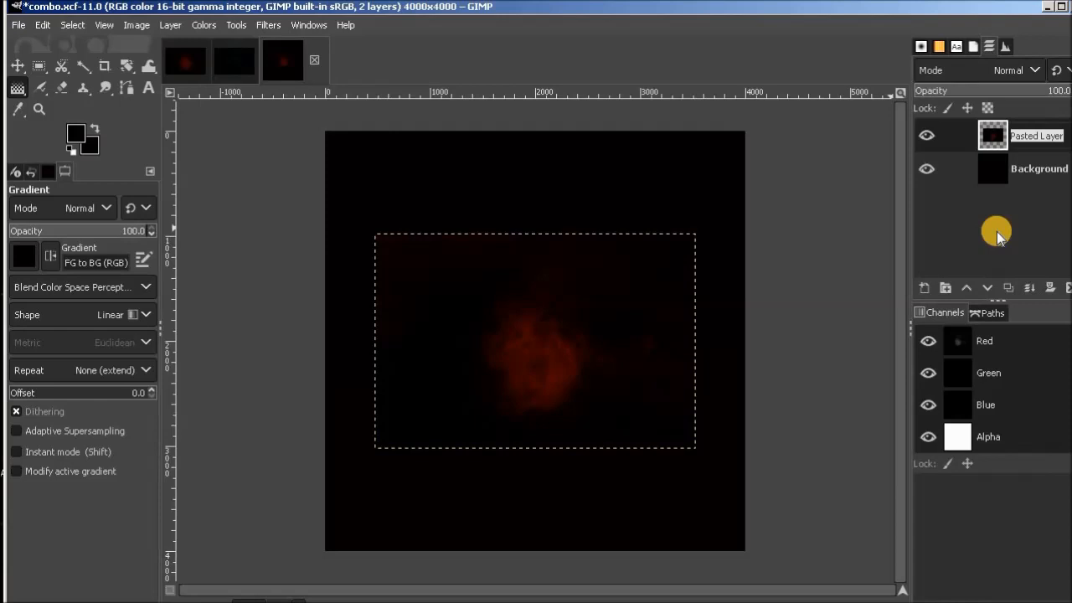
pyautogui.write('nubula')
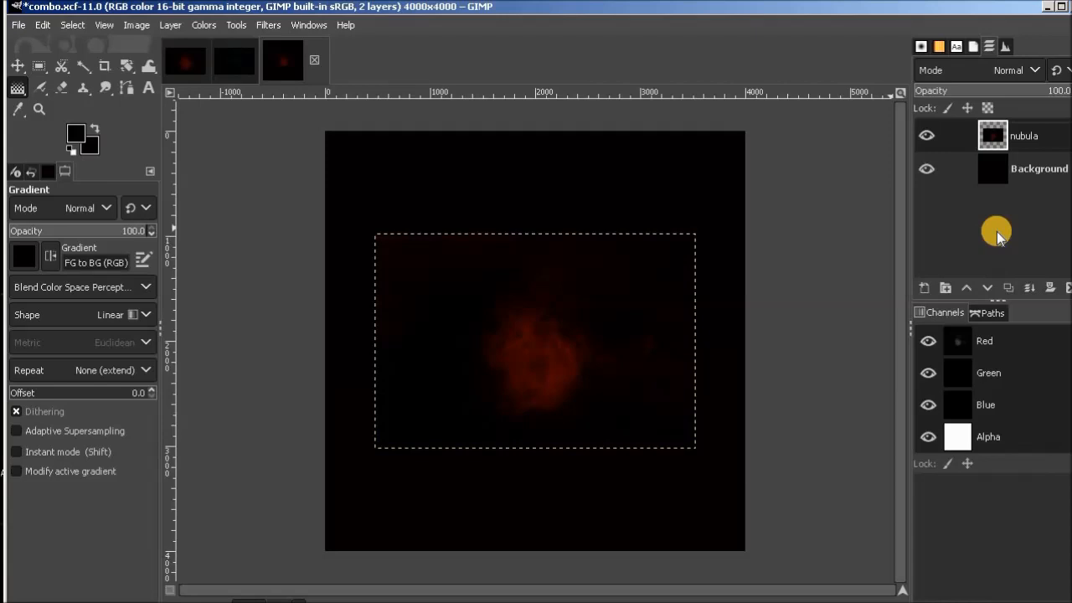
# Copy the stars-only image's entire stretch/noise layer into combo.xcf as a new layer above nubula.
pyautogui.click(838, 248)
pyautogui.click(829, 296)
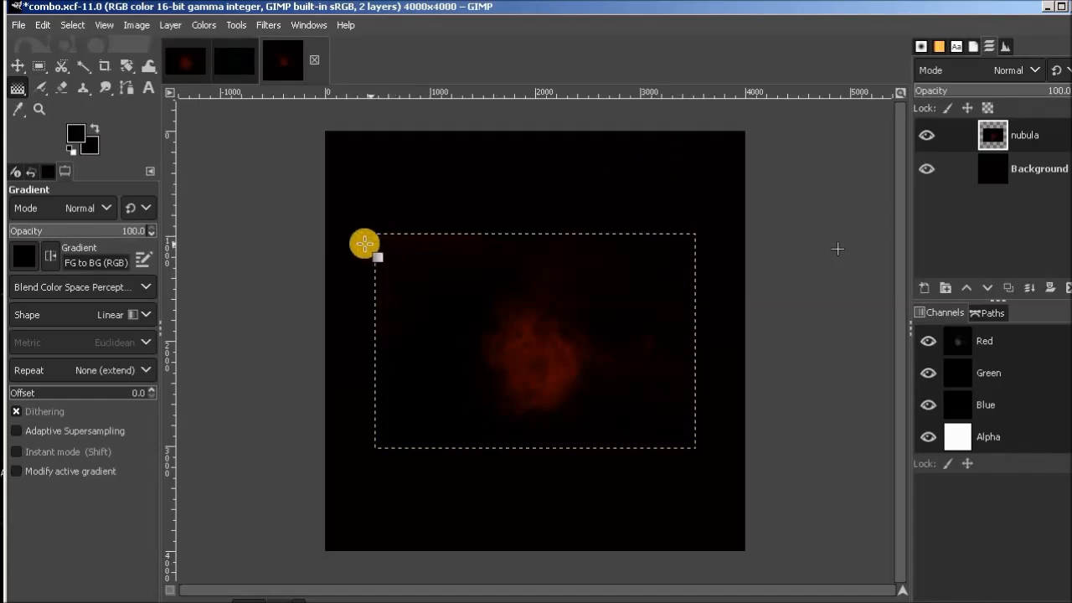
pyautogui.click(242, 72)
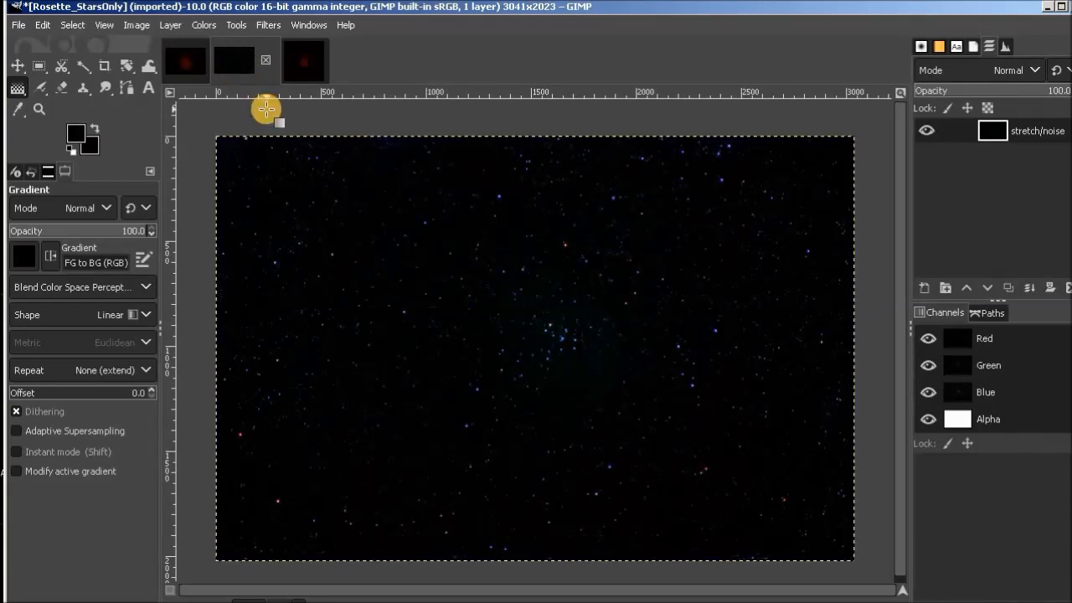
pyautogui.click(311, 52)
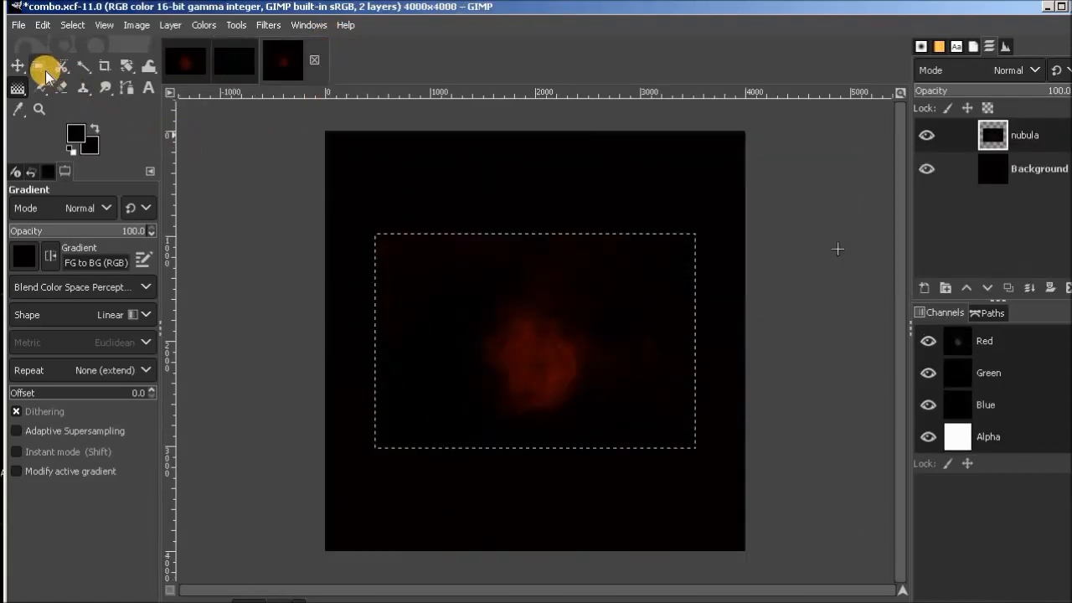
pyautogui.click(43, 26)
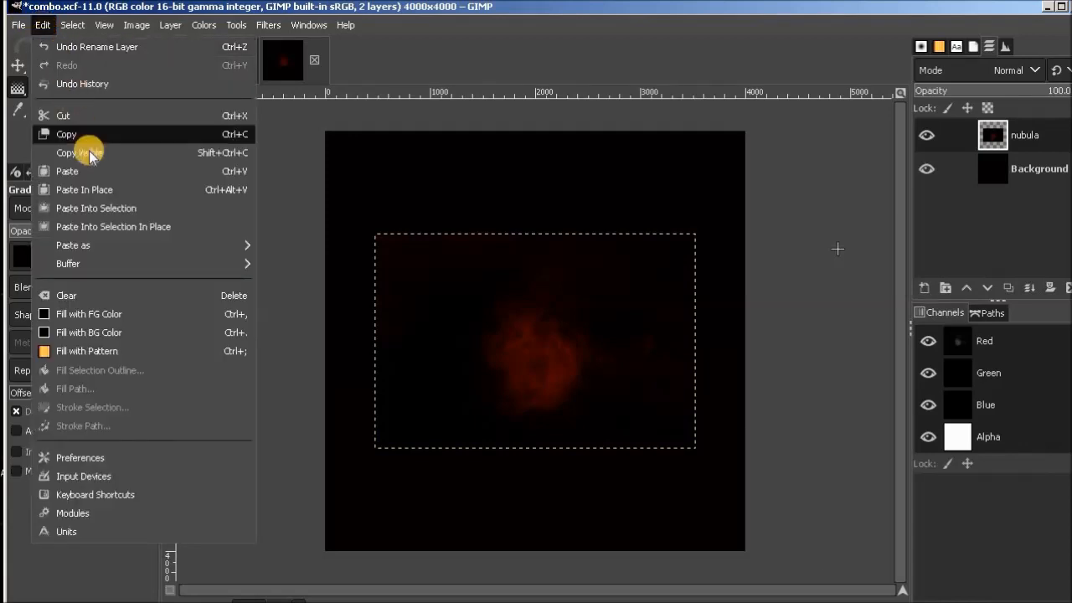
pyautogui.moveTo(209, 251)
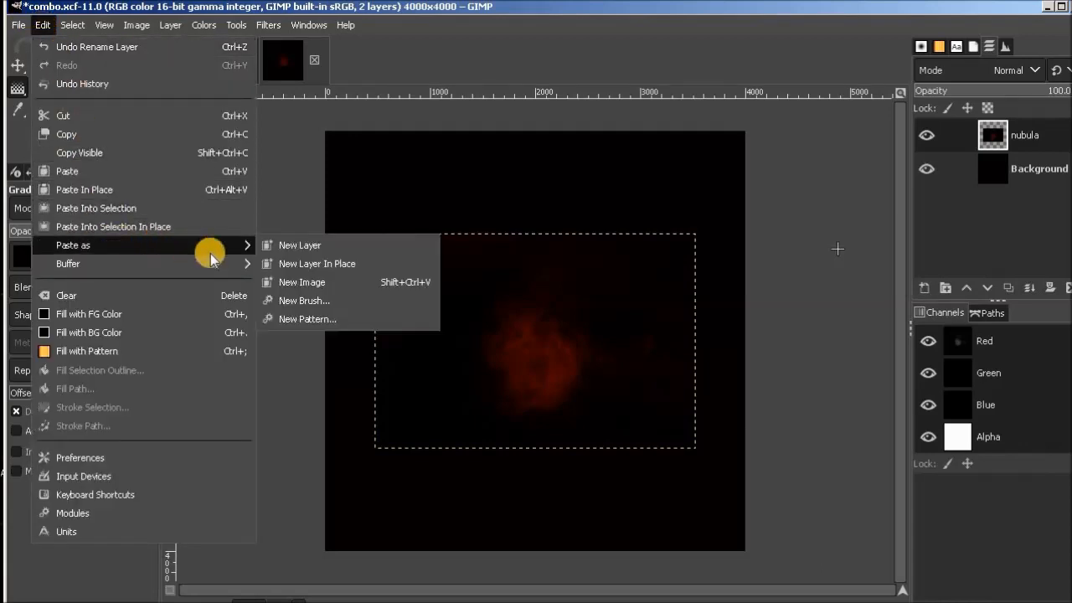
pyautogui.click(301, 246)
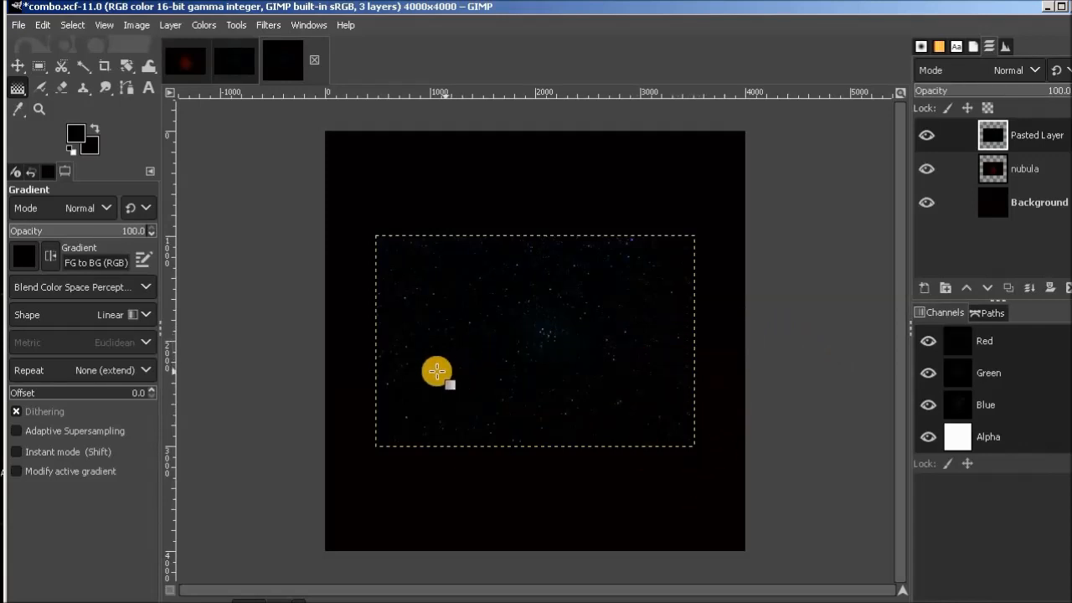
# Lower the pasted stars layer's opacity to 52.4 and move it down so the central star cluster sits over the nebula's core.
pyautogui.click(16, 67)
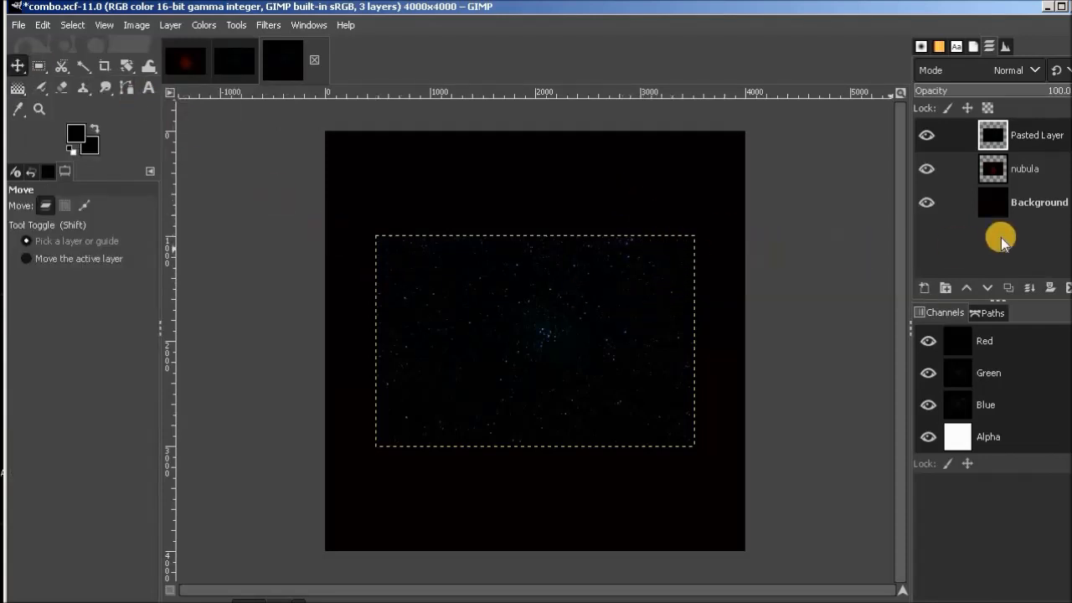
pyautogui.click(1030, 169)
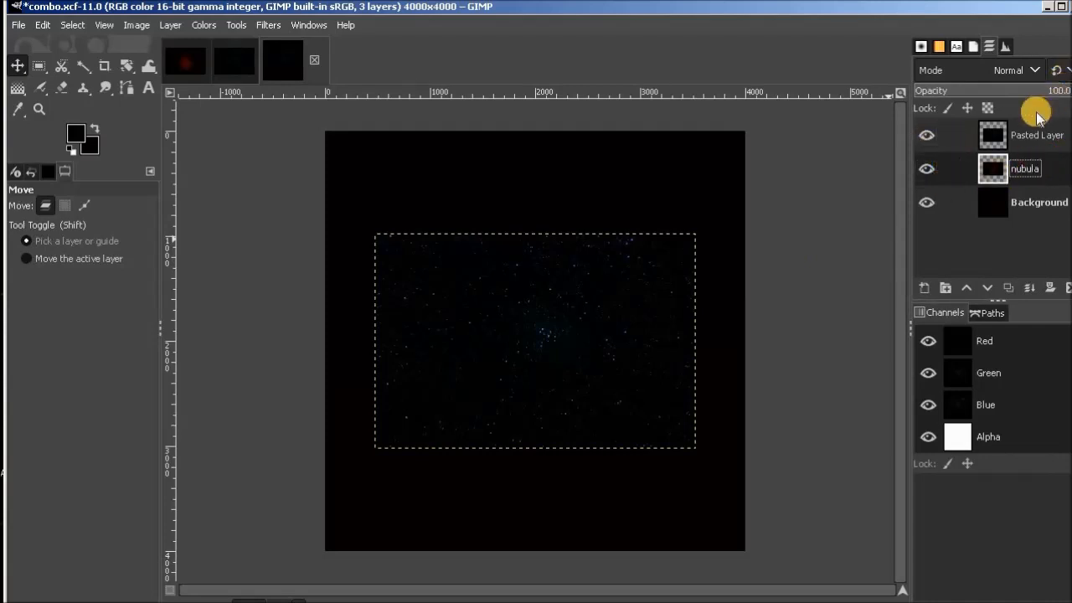
pyautogui.click(1026, 135)
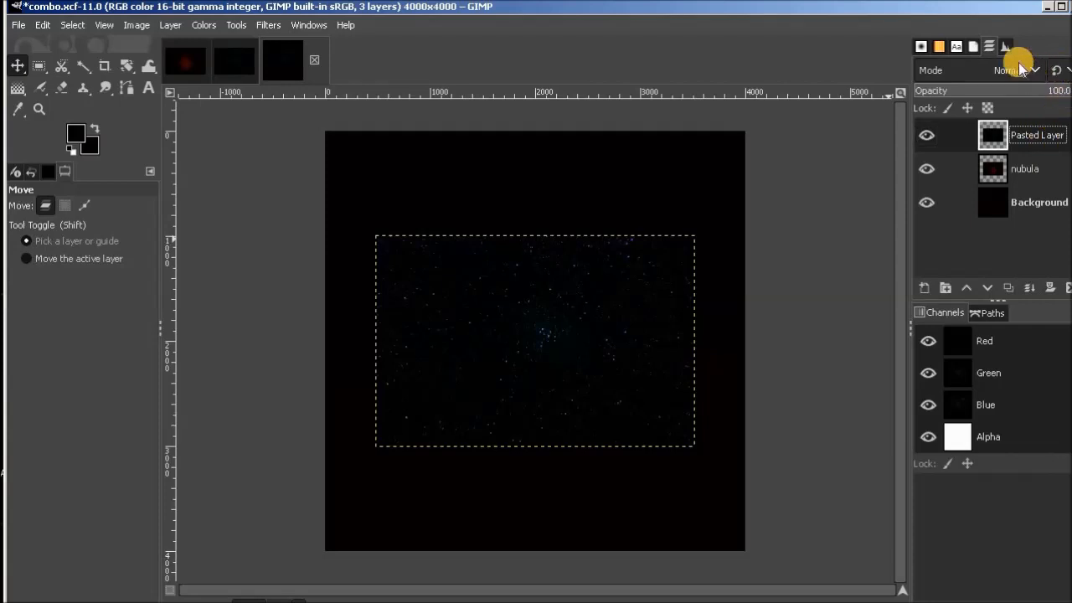
pyautogui.moveTo(1062, 89); pyautogui.dragTo(940, 70)
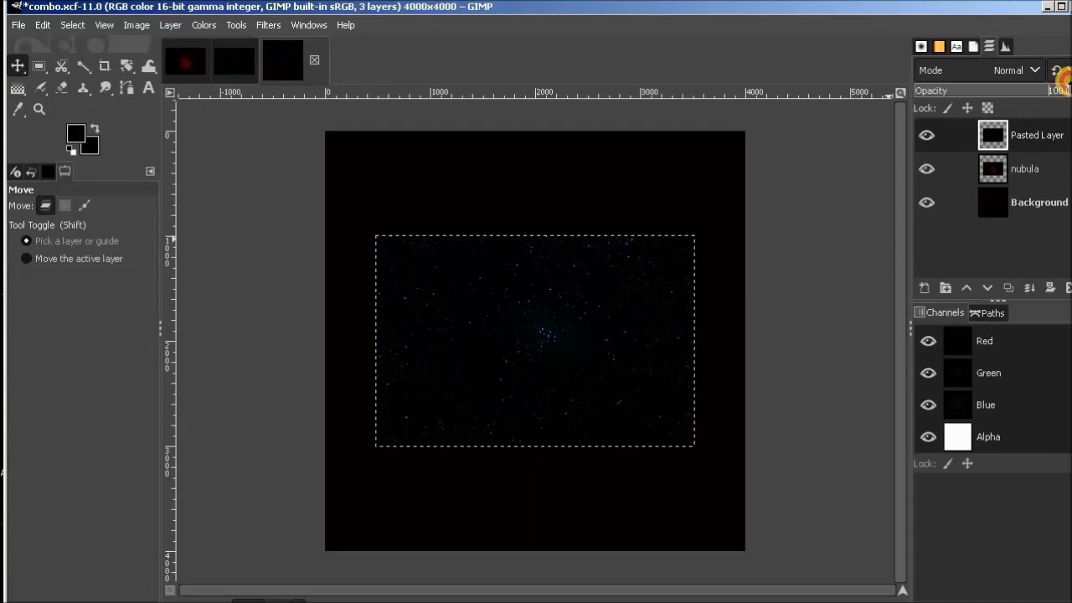
pyautogui.moveTo(1029, 90); pyautogui.dragTo(1000, 83)
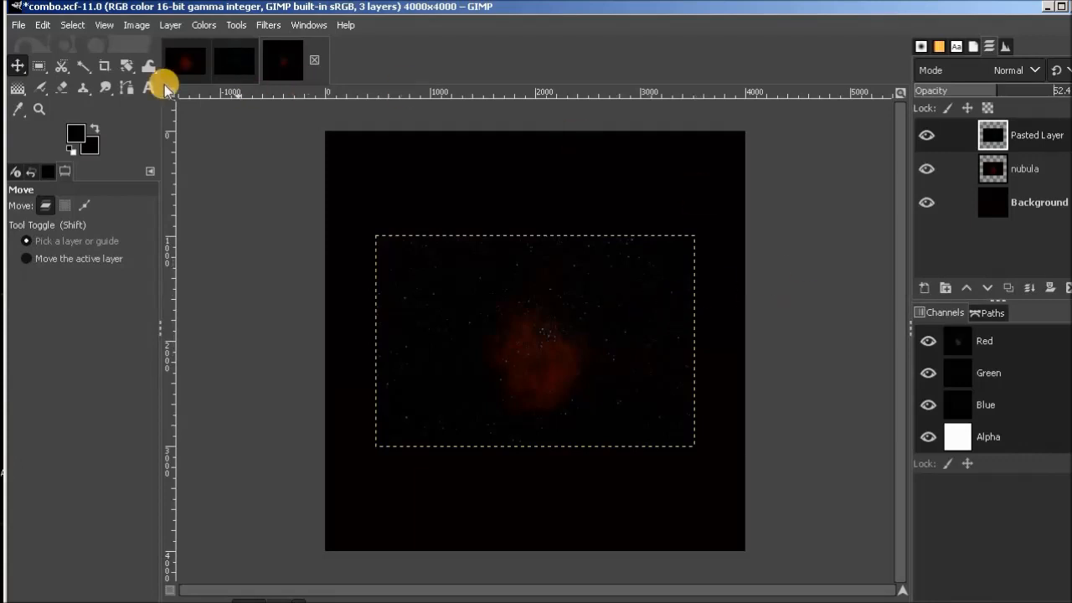
pyautogui.moveTo(581, 306); pyautogui.dragTo(582, 337)
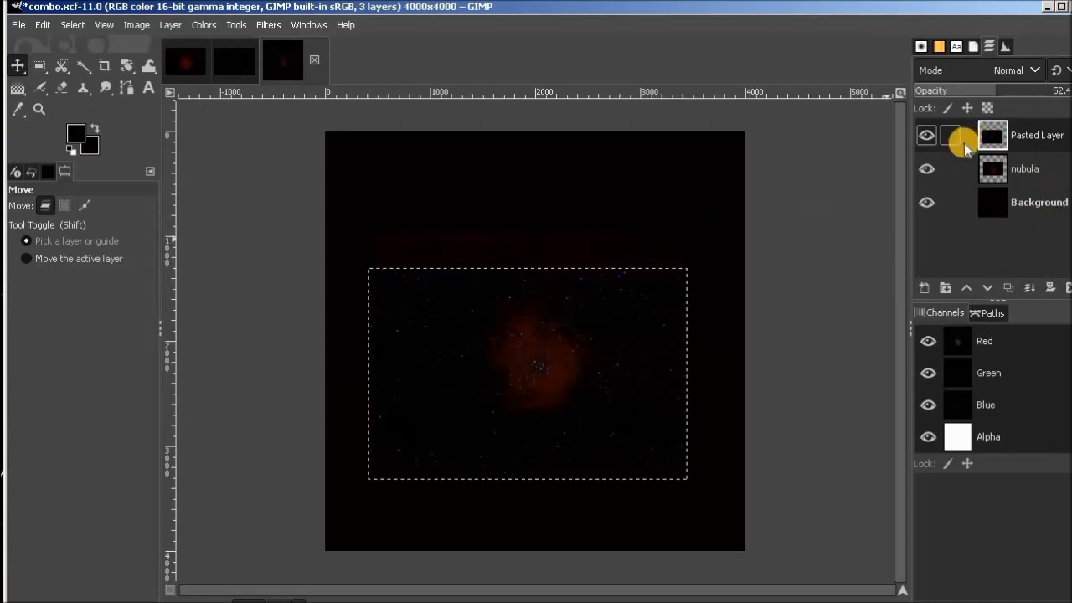
# Rename the pasted stars layer stars and hide it.
pyautogui.doubleClick(1037, 136)
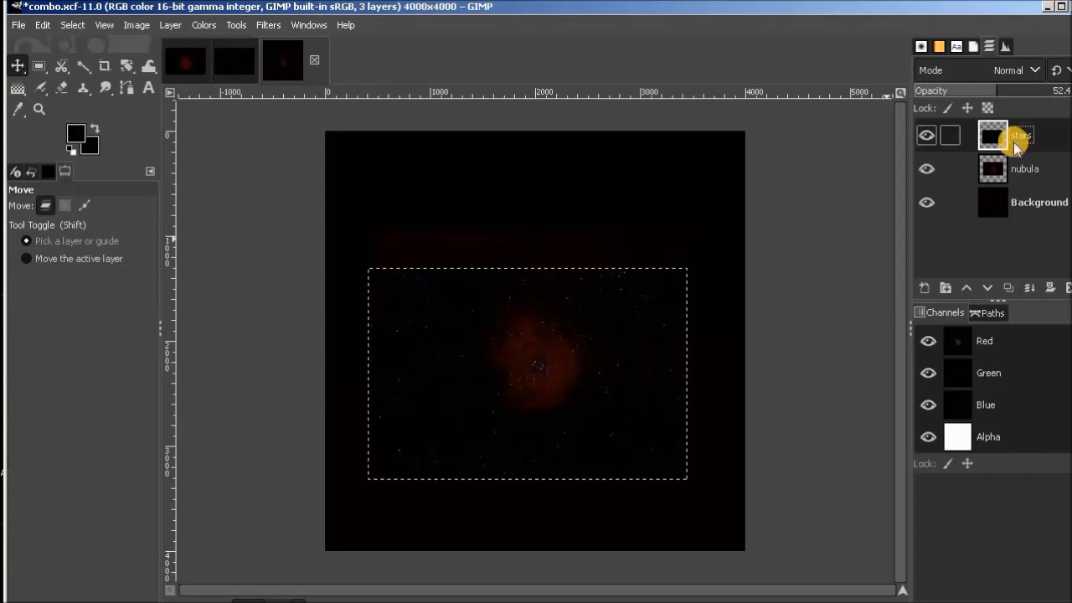
pyautogui.press('Return')
pyautogui.click(930, 139)
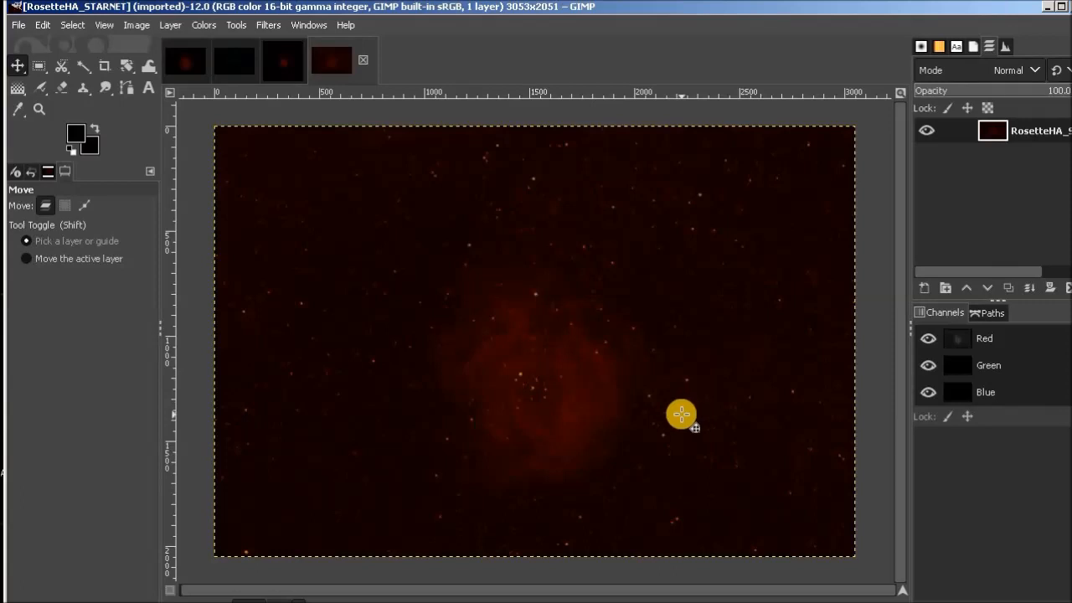
# Copy the entire RosetteHA_STARNET image into combo.xcf as a new top layer and save combo.xcf.
pyautogui.hotkey('ctrl', 'a')
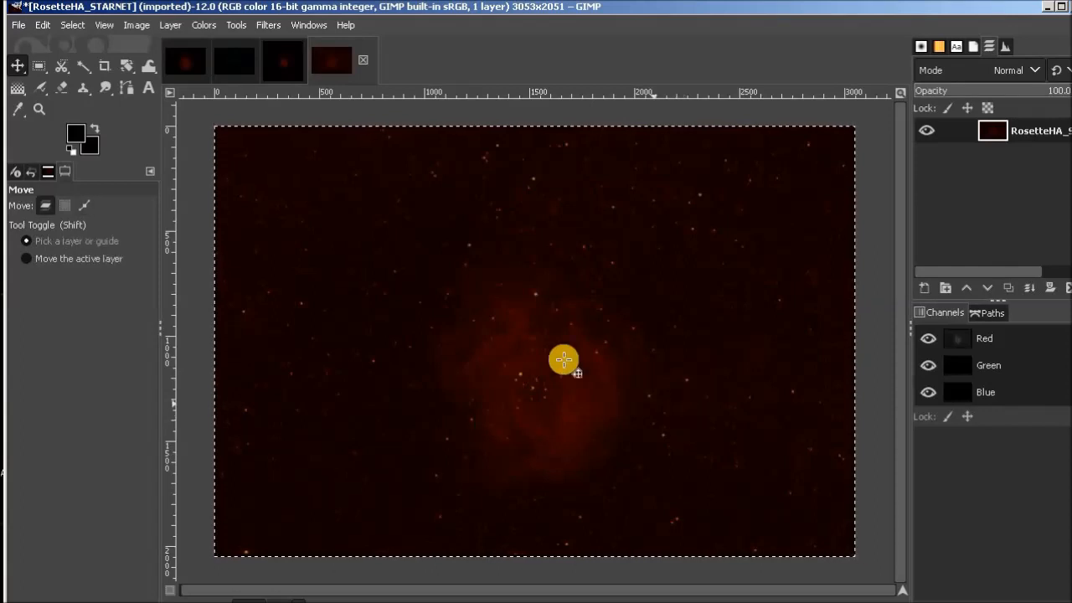
pyautogui.click(285, 55)
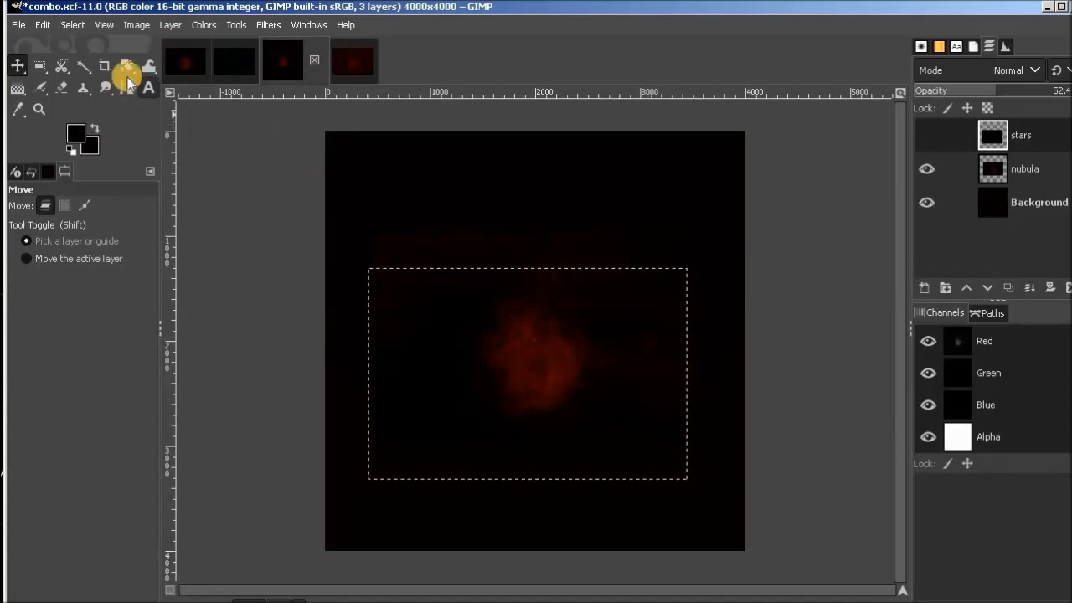
pyautogui.click(42, 25)
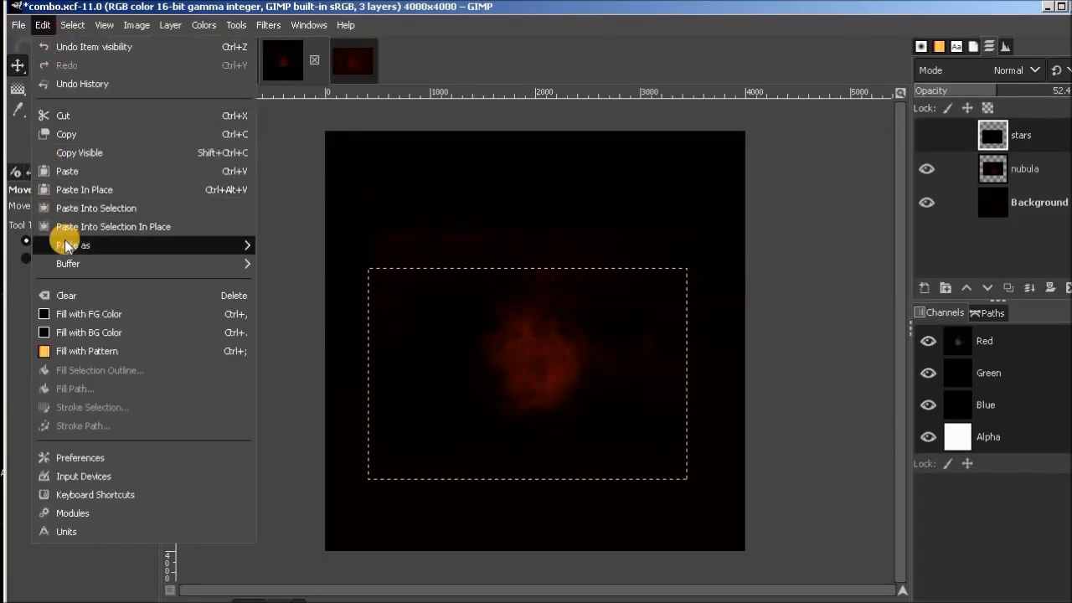
pyautogui.moveTo(142, 251)
pyautogui.click(289, 244)
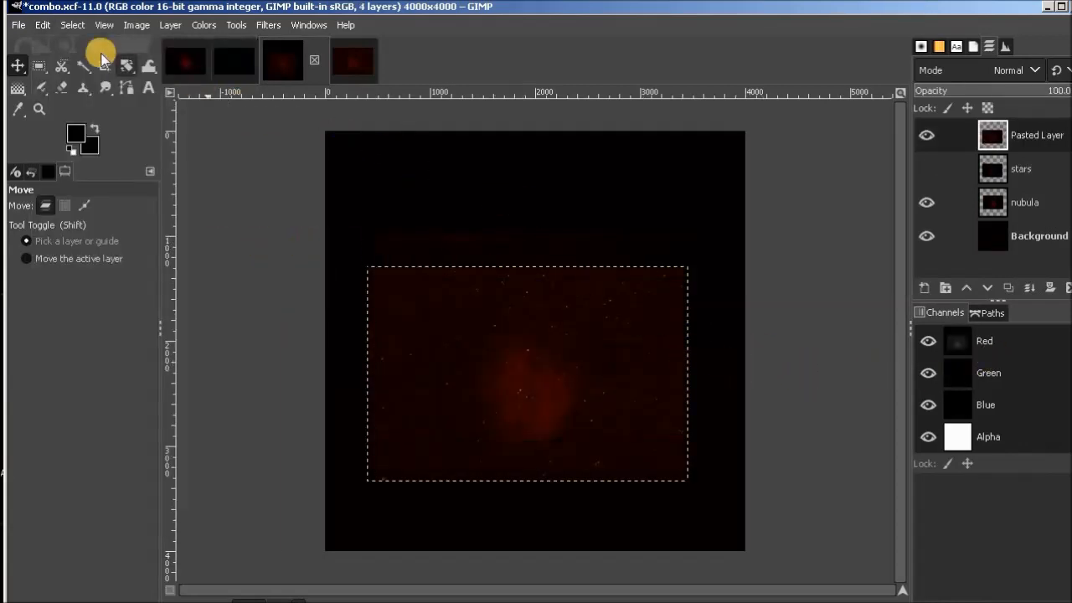
pyautogui.click(20, 26)
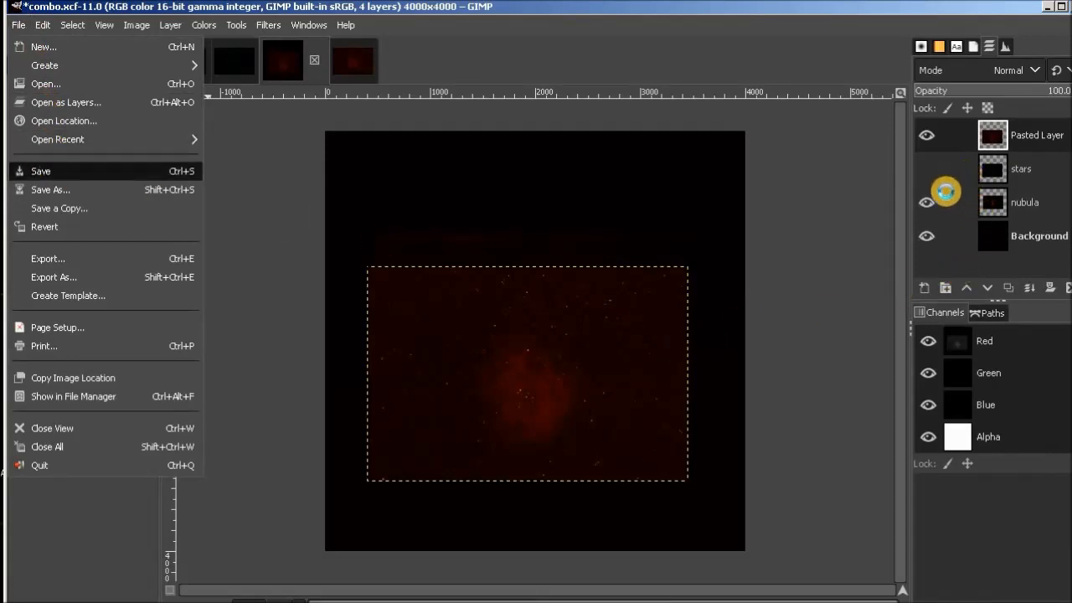
pyautogui.click(842, 258)
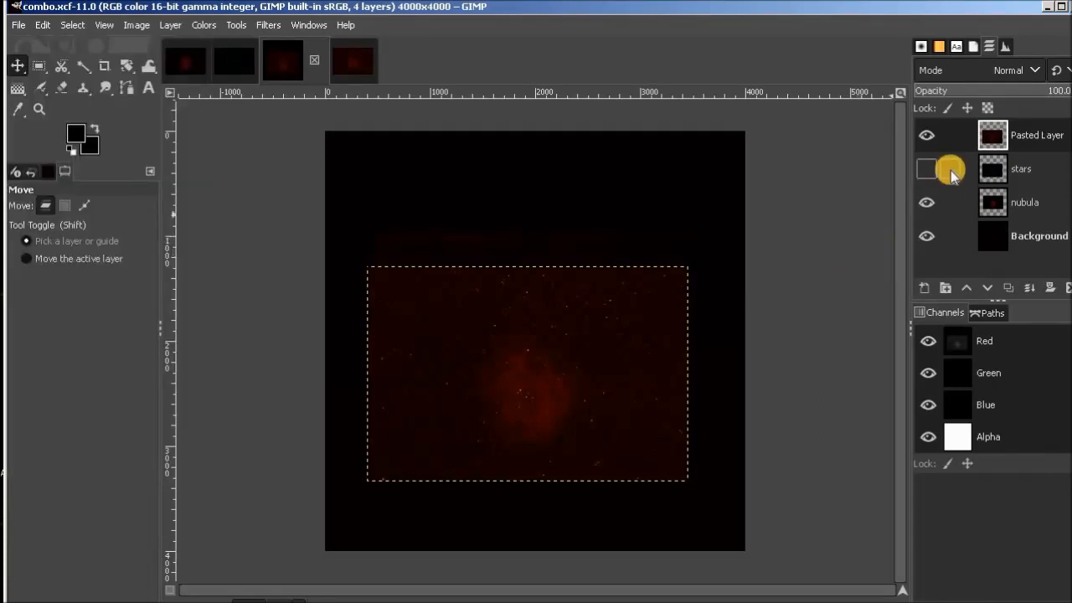
# Hide the nubula layer, show the stars layer, and lower the pasted StarNet layer's opacity to 49.7.
pyautogui.click(927, 203)
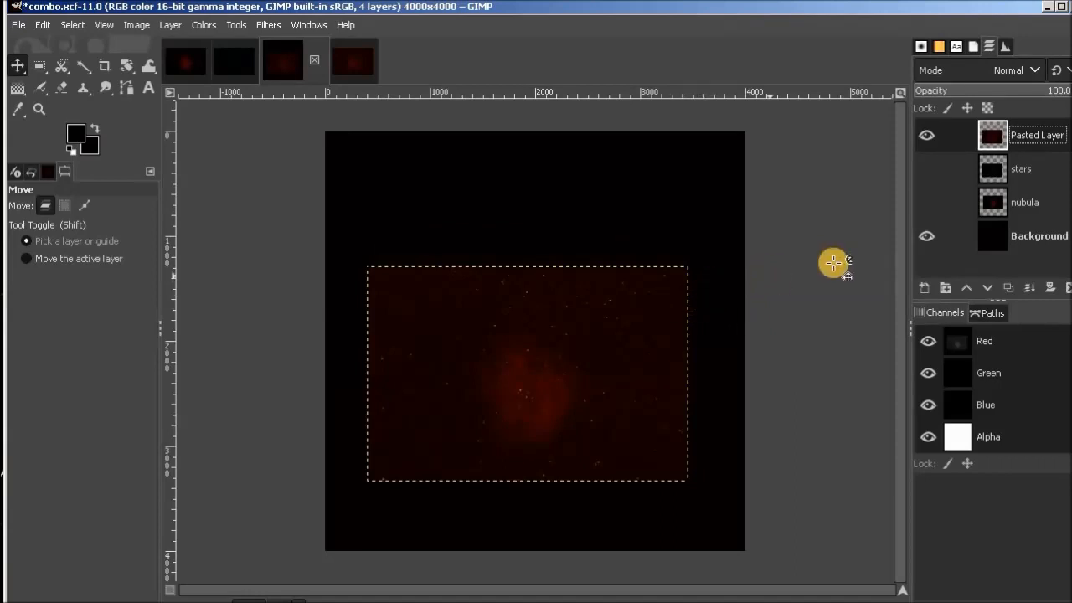
pyautogui.click(928, 168)
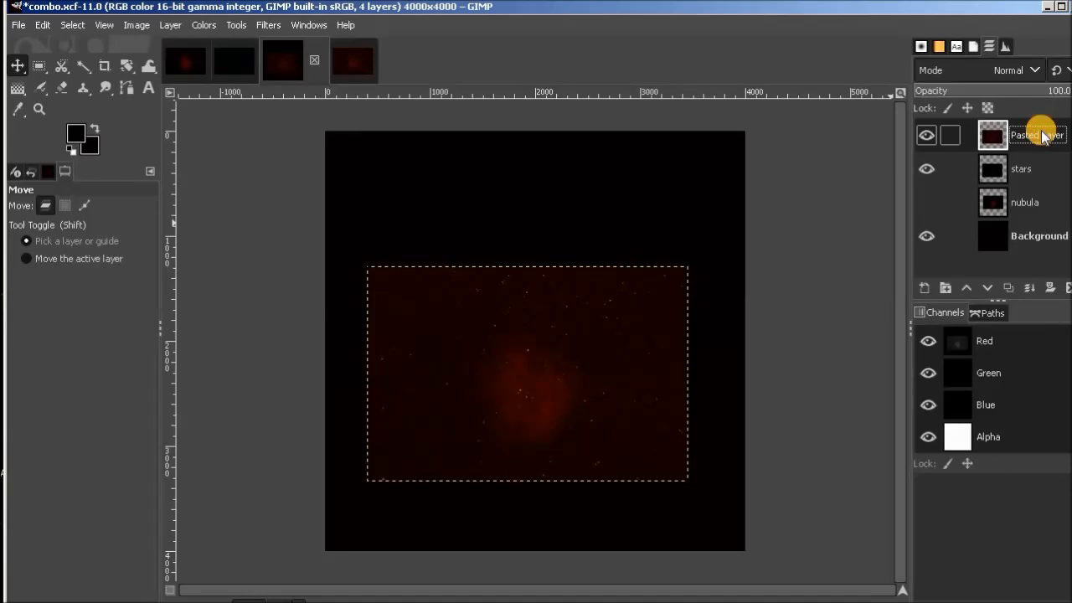
pyautogui.moveTo(1064, 93); pyautogui.dragTo(1004, 91)
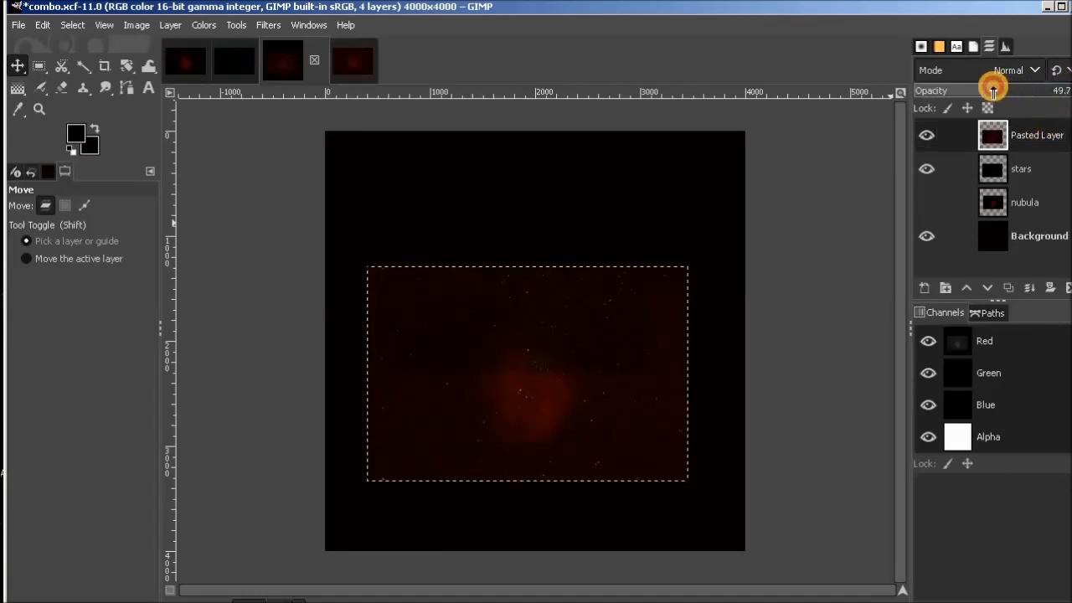
# Move the semi-transparent StarNet layer until its stars line up with those of the stars layer.
pyautogui.click(1038, 168)
pyautogui.click(638, 340)
pyautogui.moveTo(638, 340); pyautogui.dragTo(647, 320)
pyautogui.moveTo(607, 358); pyautogui.dragTo(614, 350)
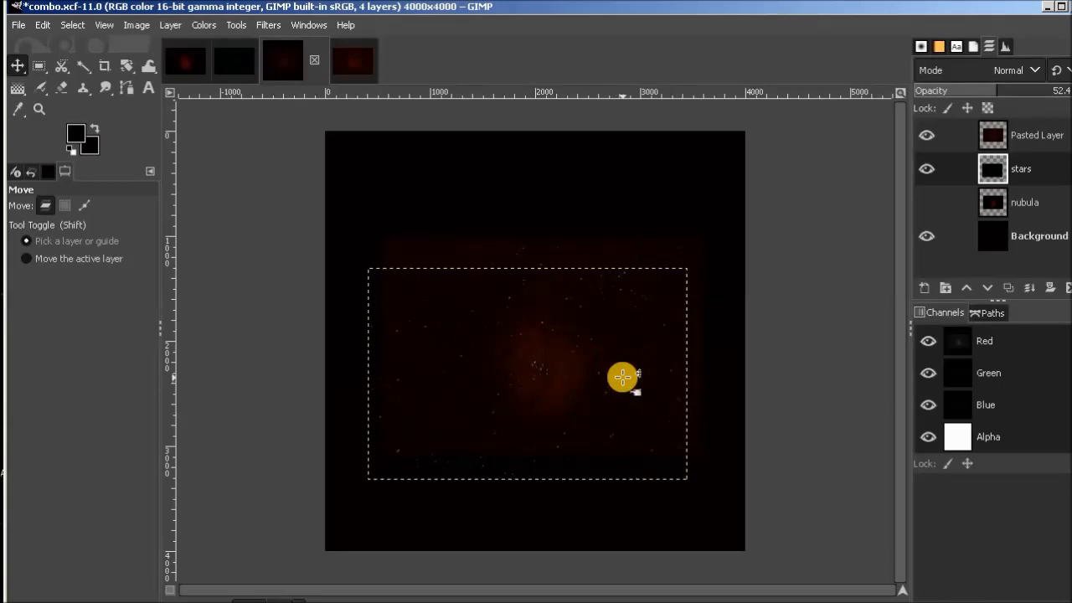
pyautogui.scroll(2, 622, 378)
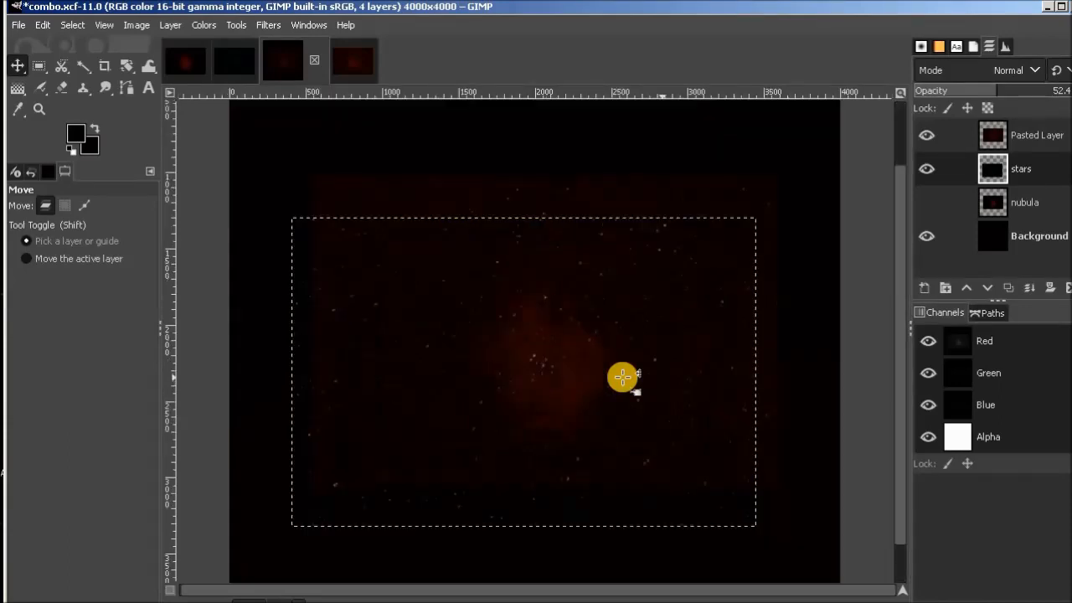
pyautogui.scroll(2, 622, 378)
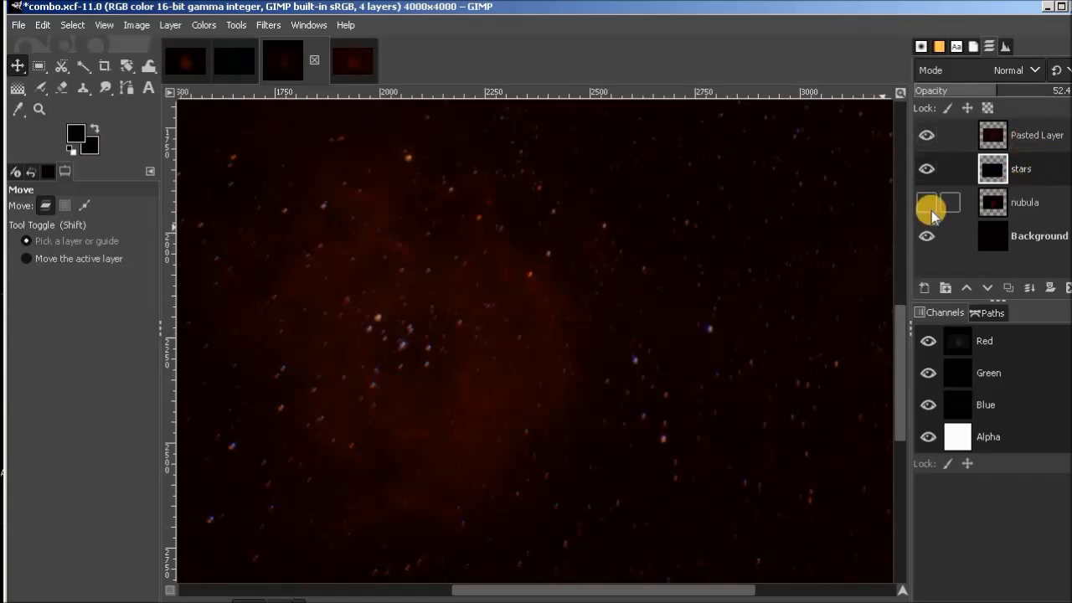
pyautogui.moveTo(546, 375); pyautogui.dragTo(507, 378)
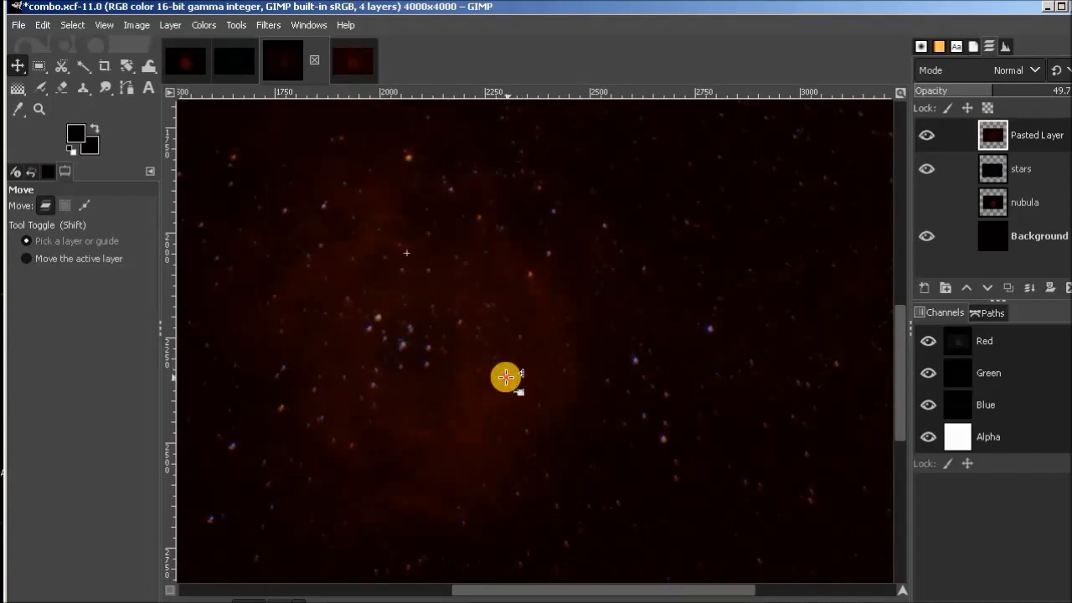
pyautogui.moveTo(508, 375); pyautogui.dragTo(507, 376)
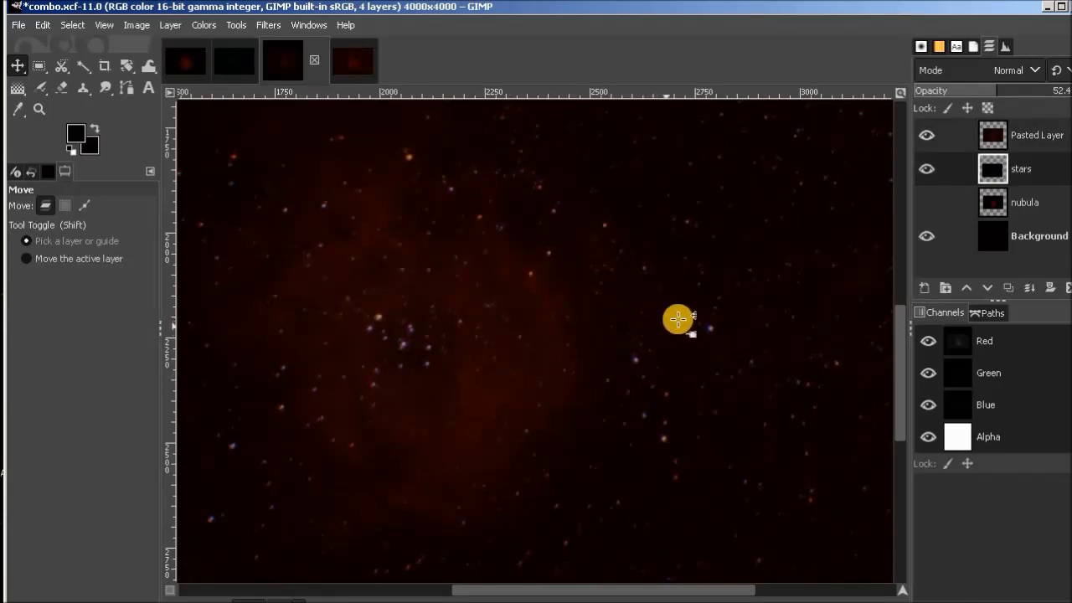
# Hide the stars layer and show the nubula layer beneath the StarNet layer.
pyautogui.click(928, 170)
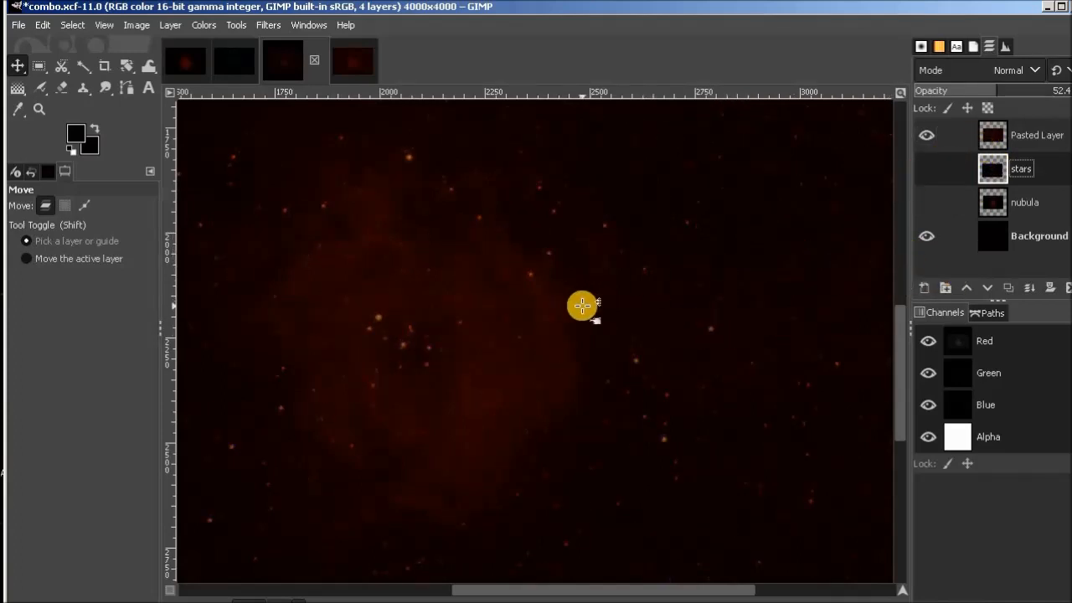
pyautogui.scroll(-3, 582, 306)
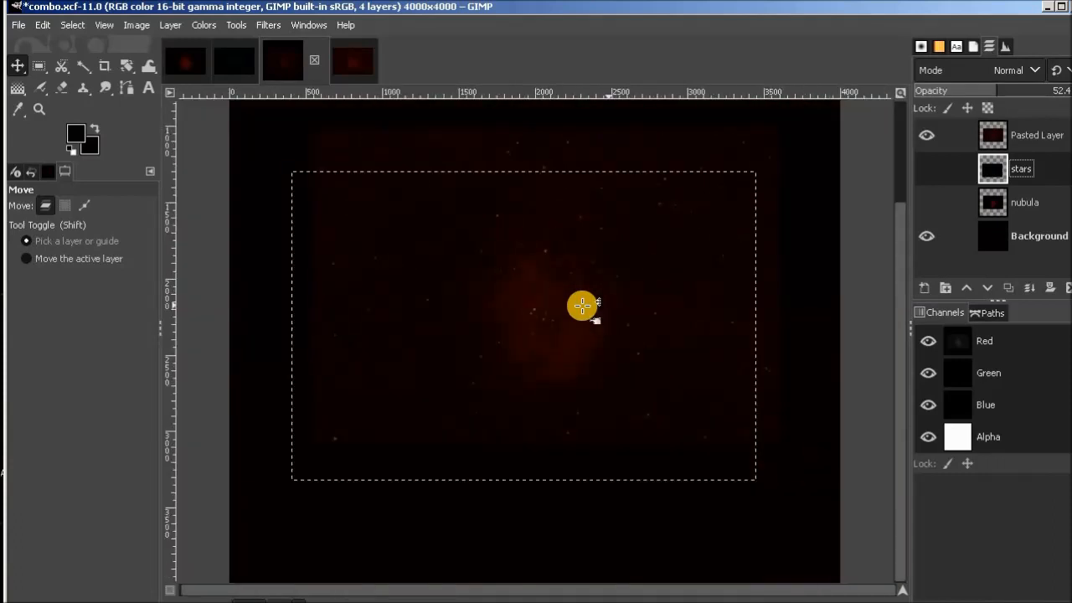
pyautogui.click(929, 203)
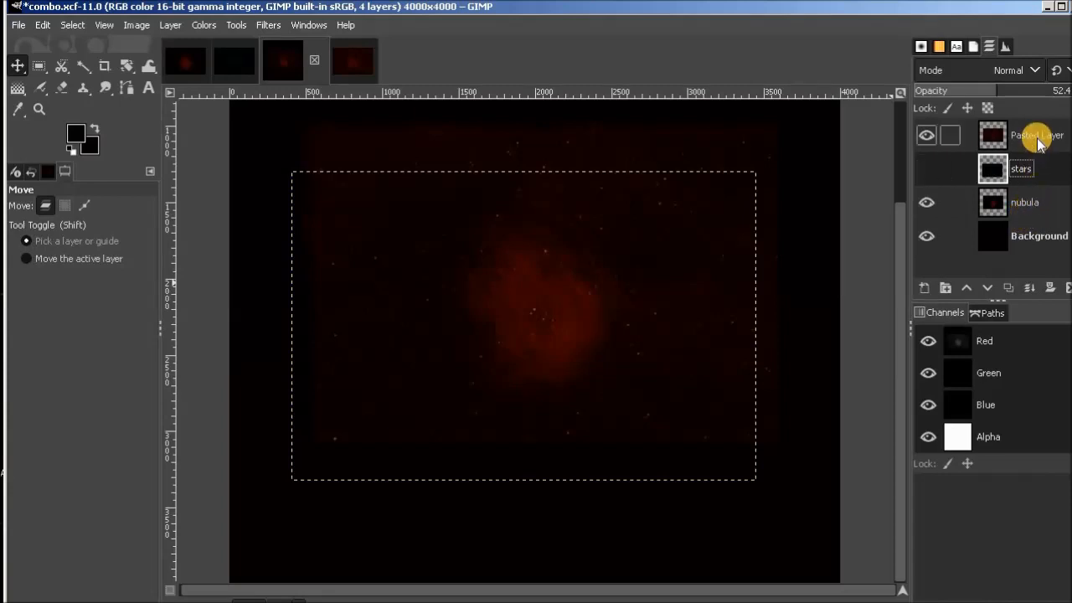
# Try to align the nubula layer's nebula with the nebula in the StarNet layer.
pyautogui.click(1029, 204)
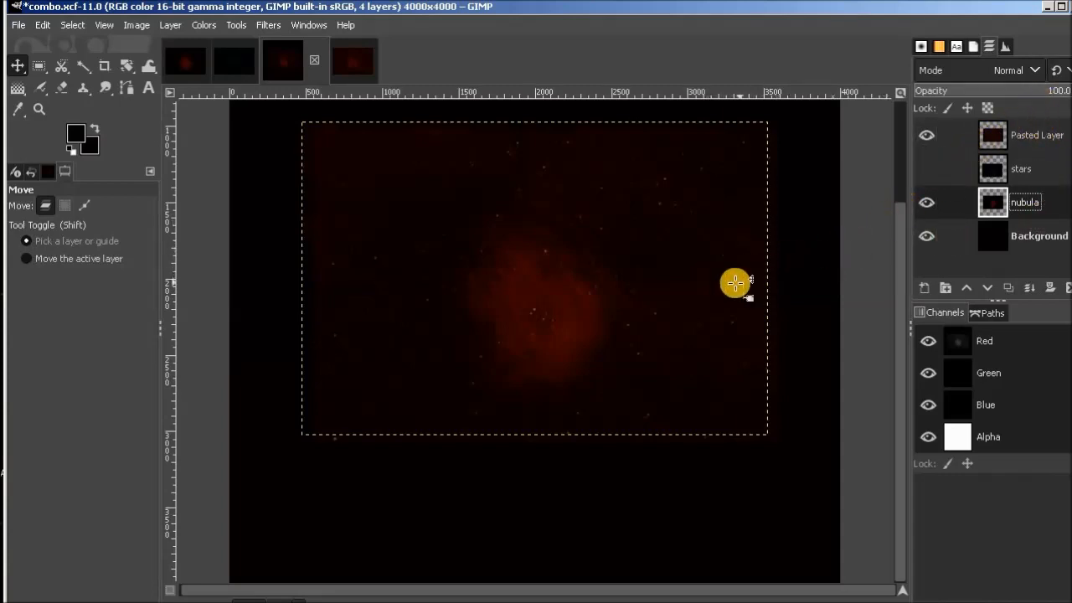
pyautogui.moveTo(720, 313); pyautogui.dragTo(716, 344)
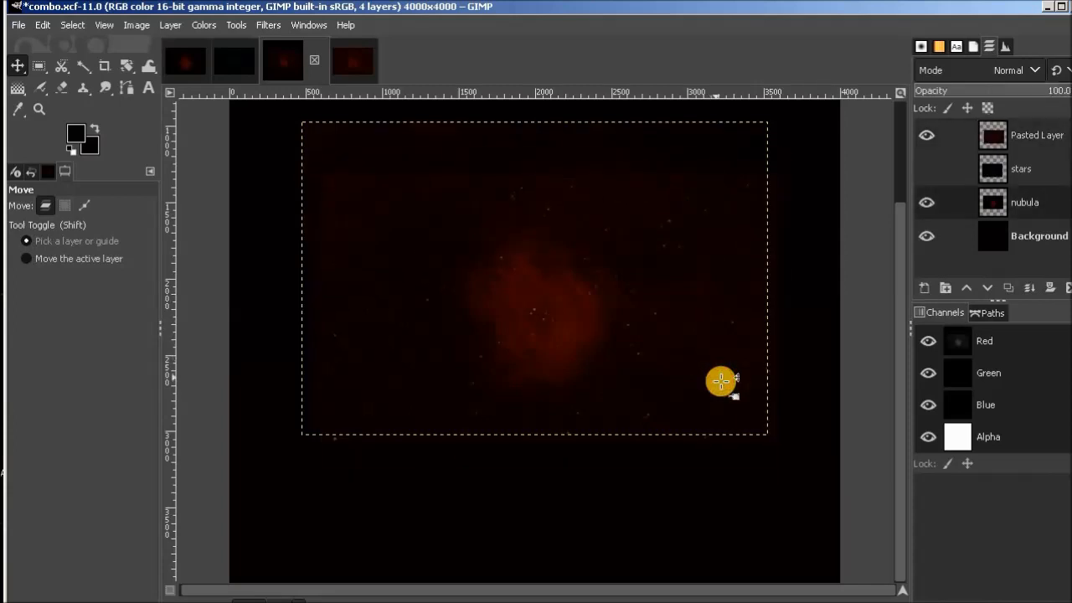
pyautogui.click(719, 322)
pyautogui.moveTo(719, 322); pyautogui.dragTo(699, 290)
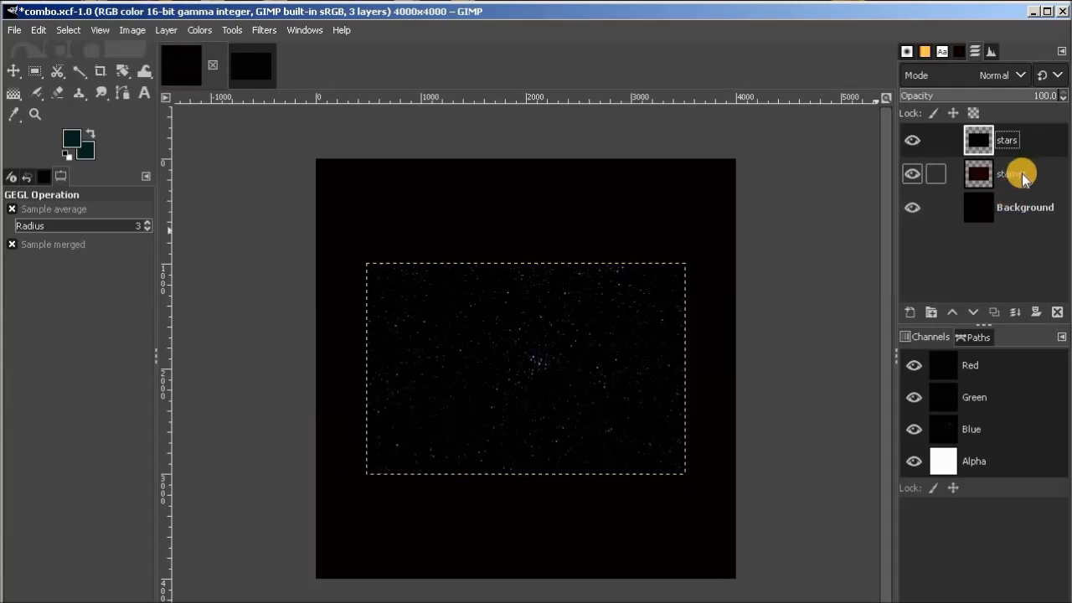
# Compare the stars layer with the starnet layer beneath it and lower the stars layer's opacity to 53.4.
pyautogui.click(912, 140)
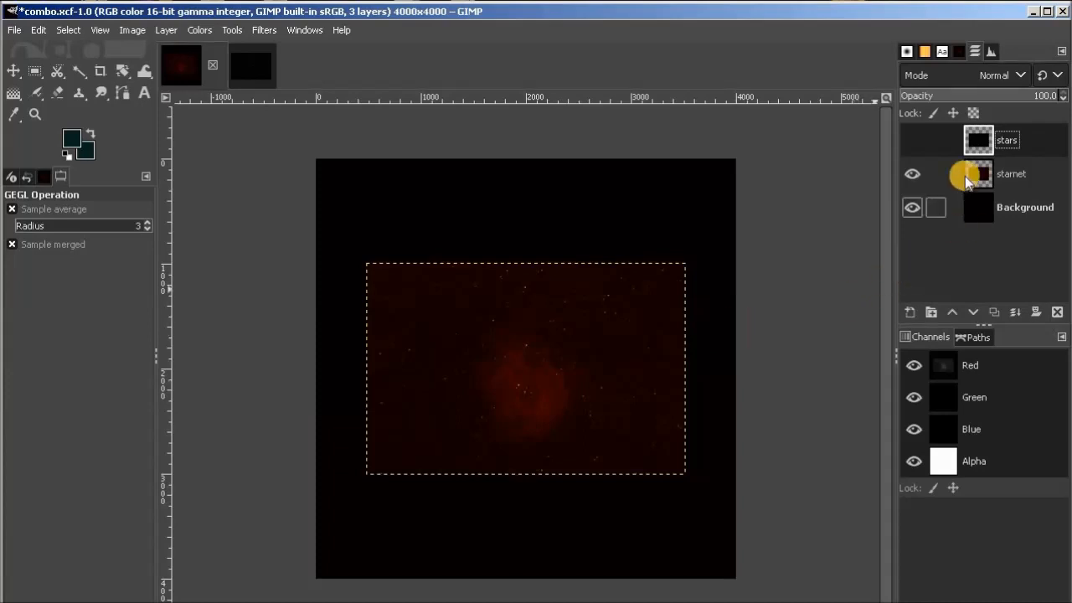
pyautogui.click(913, 141)
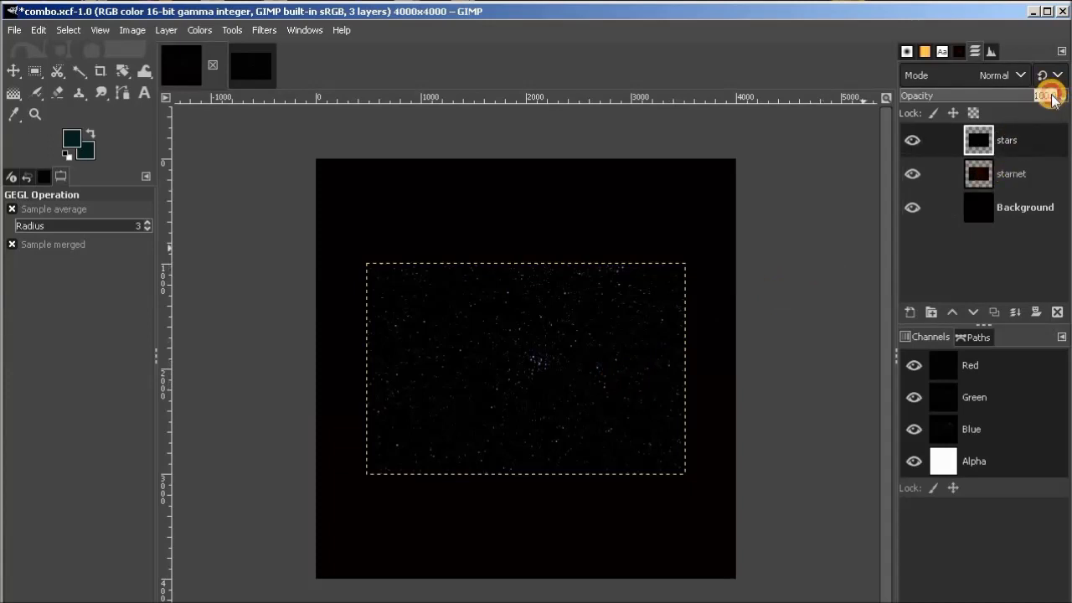
pyautogui.moveTo(1051, 94); pyautogui.dragTo(985, 95)
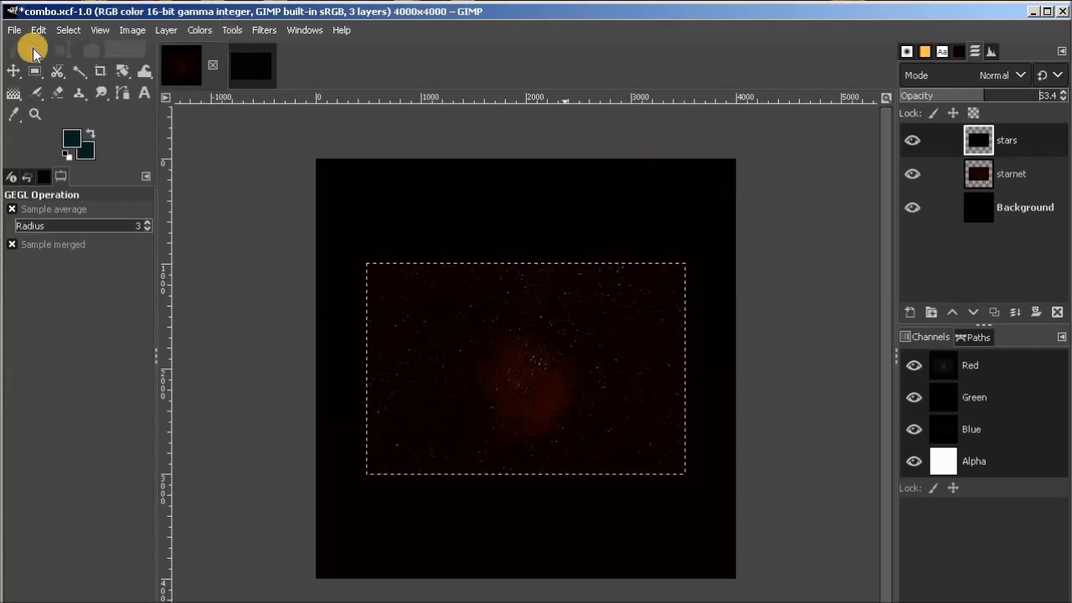
# Move the semi-transparent stars layer until its stars line up with those in the starnet layer.
pyautogui.click(14, 72)
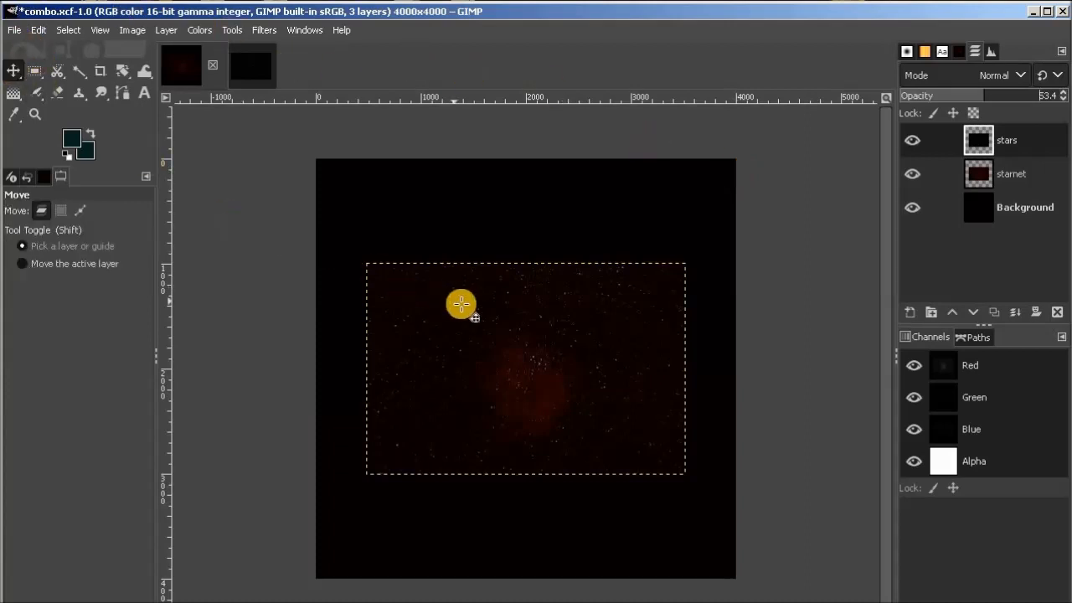
pyautogui.moveTo(541, 345); pyautogui.dragTo(526, 374)
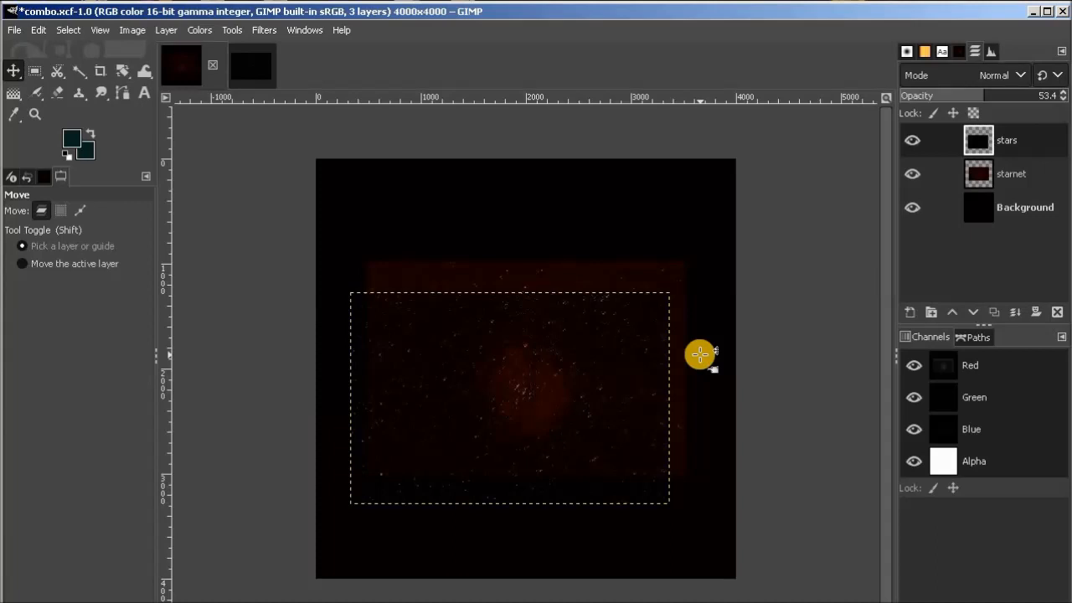
pyautogui.press('1')
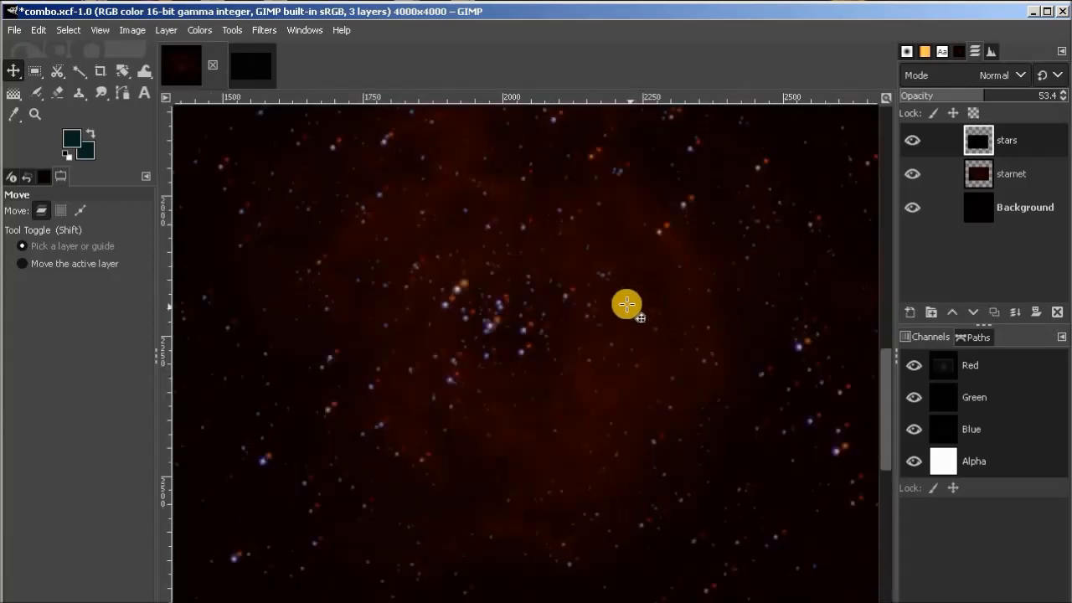
pyautogui.moveTo(589, 288)
pyautogui.mouseDown()
pyautogui.moveTo(575, 290)
pyautogui.moveTo(601, 282)
pyautogui.moveTo(604, 294)
pyautogui.moveTo(586, 294)
pyautogui.moveTo(596, 301)
pyautogui.moveTo(598, 282)
pyautogui.mouseUp()
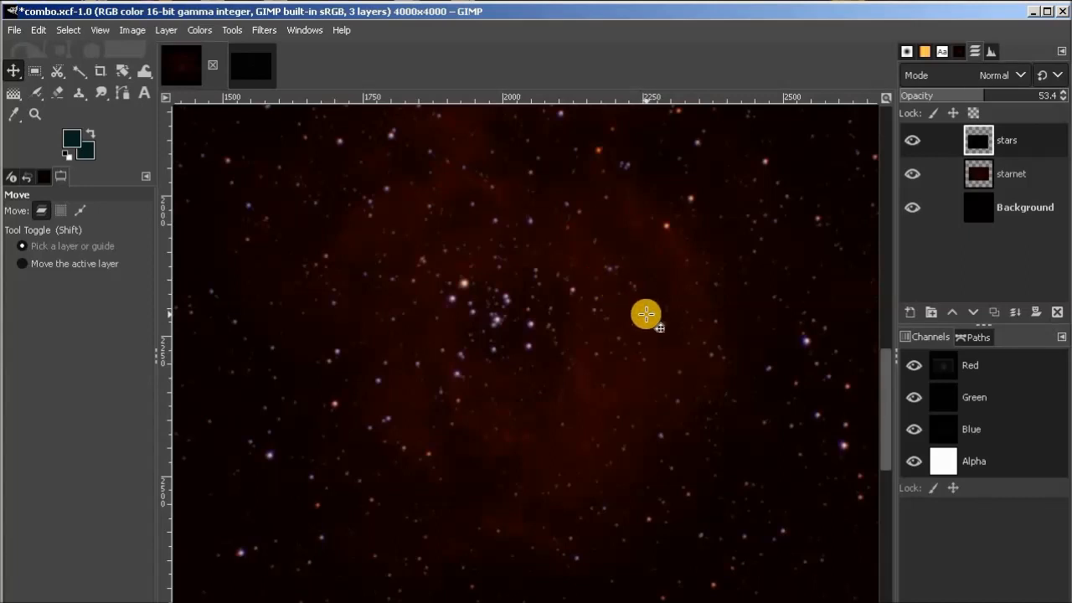
# Hide the stars layer and bring the starless nebula image into combo.xcf as a new layer.
pyautogui.press('-')
pyautogui.press('-')
pyautogui.press('-')
pyautogui.press('-')
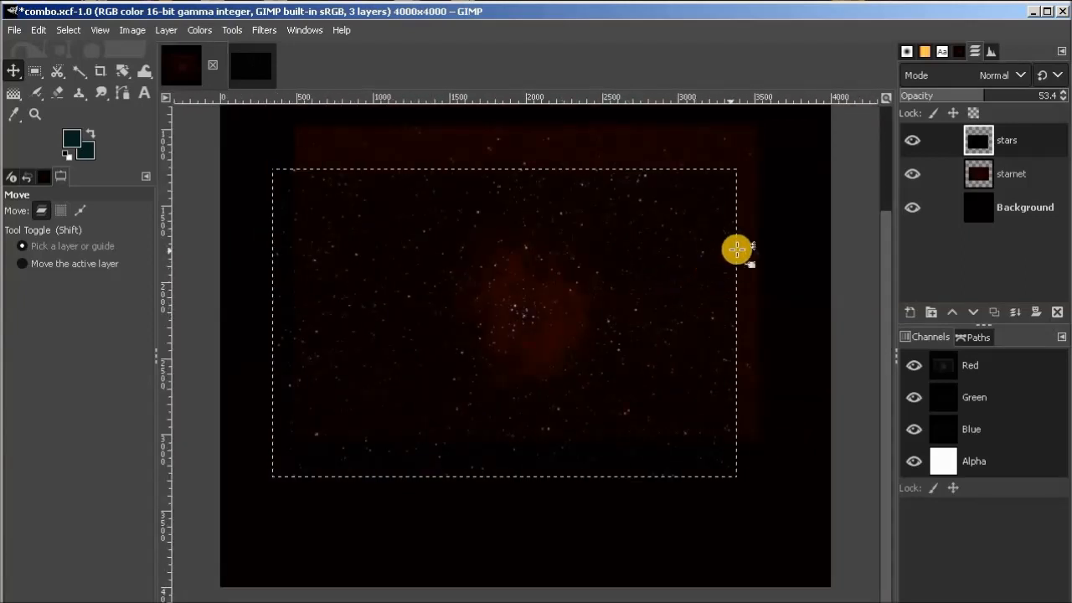
pyautogui.click(913, 142)
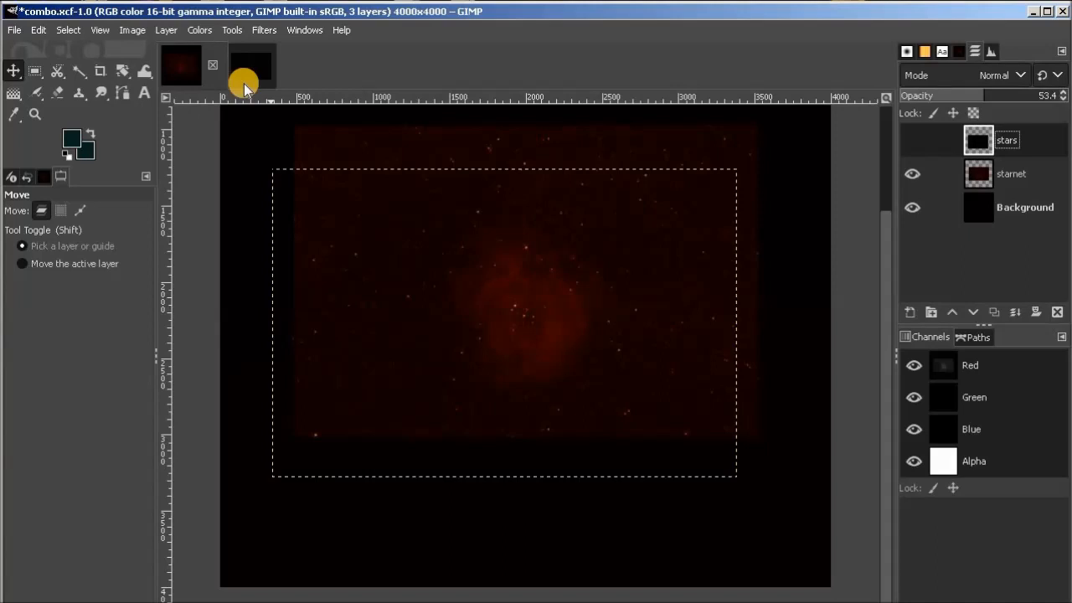
pyautogui.moveTo(244, 87); pyautogui.dragTo(800, 193)
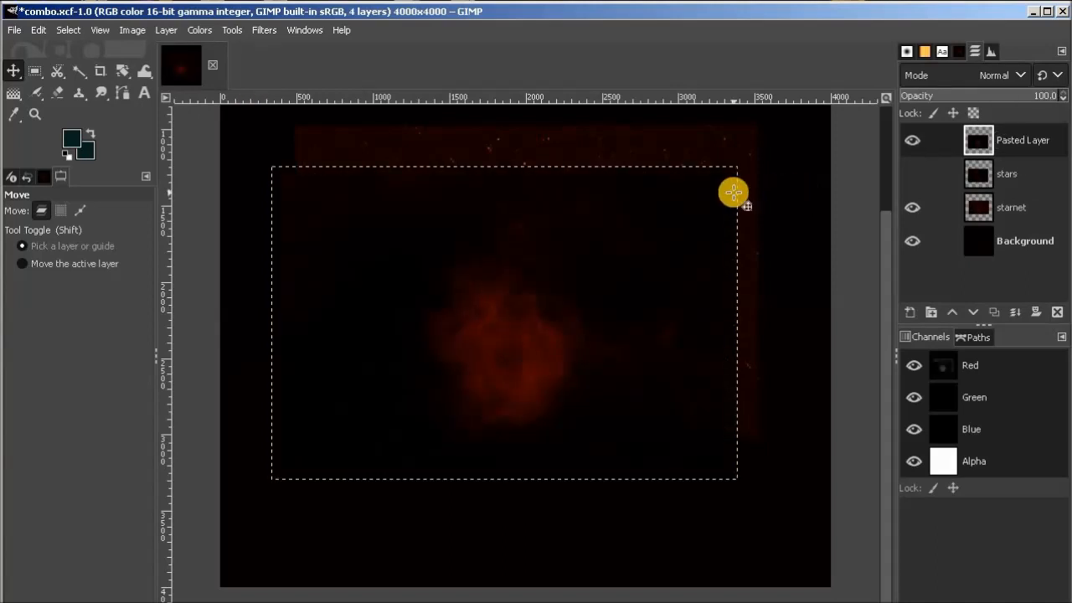
# Rename the newly added starless layer as nebula.
pyautogui.doubleClick(1037, 143)
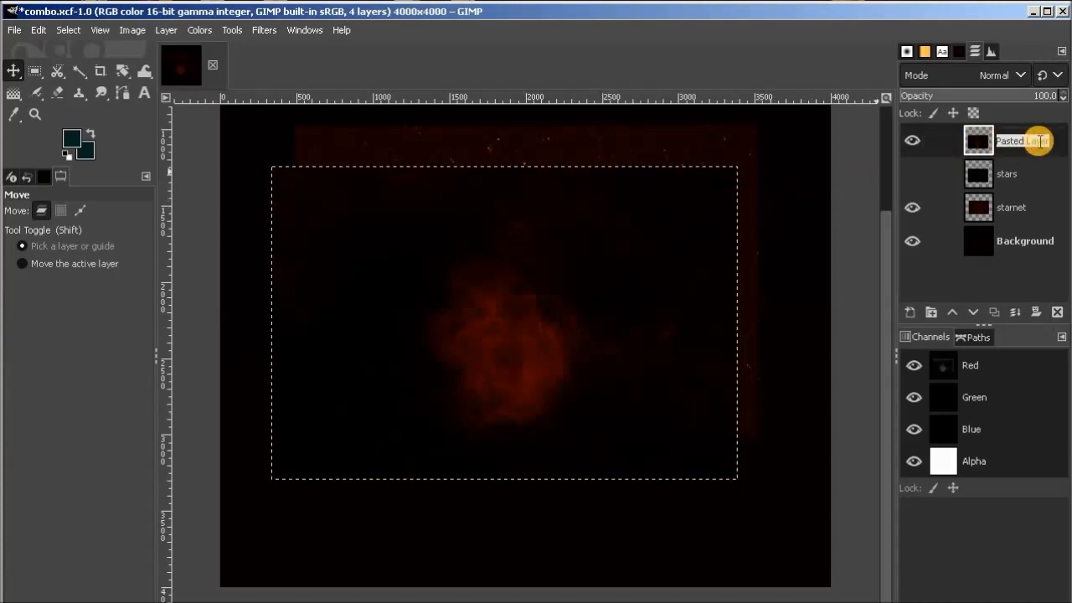
pyautogui.write('nebula')
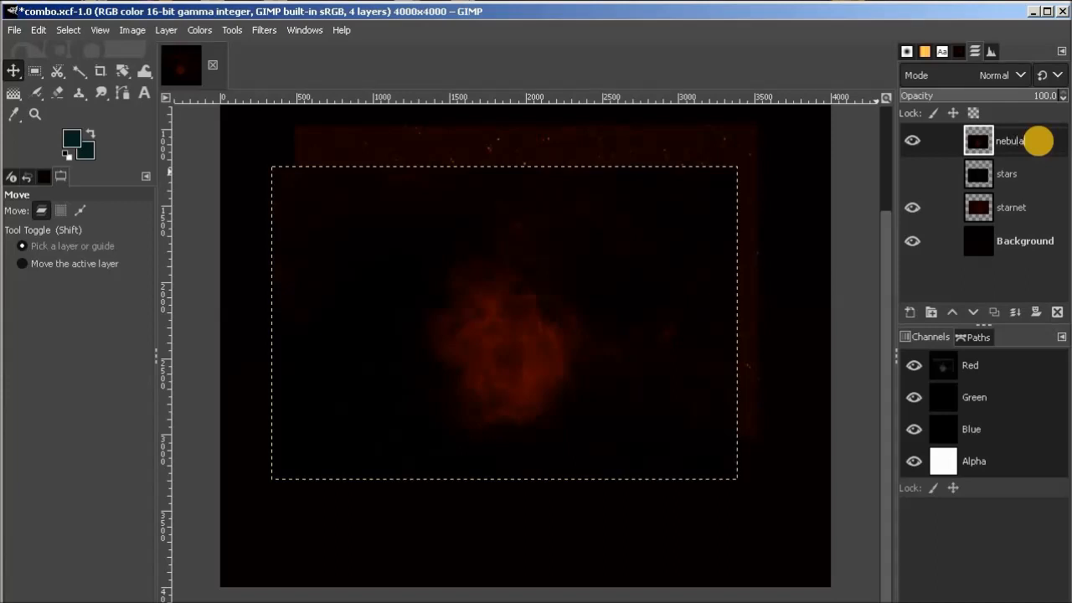
pyautogui.press('Return')
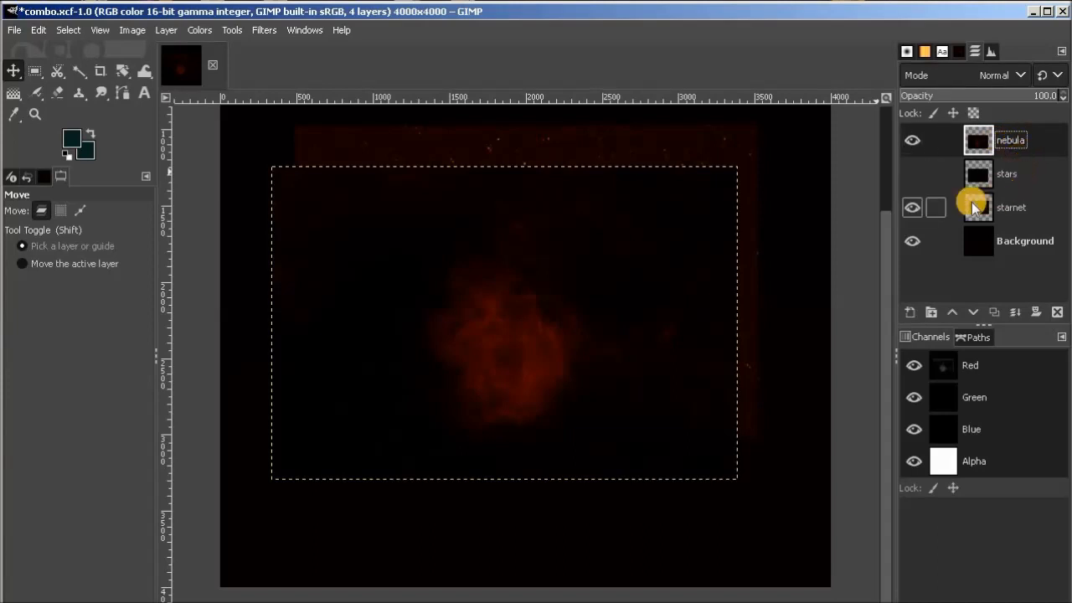
# Show the stars layer, hide the starnet layer, and place the stars layer above the nebula layer.
pyautogui.click(922, 176)
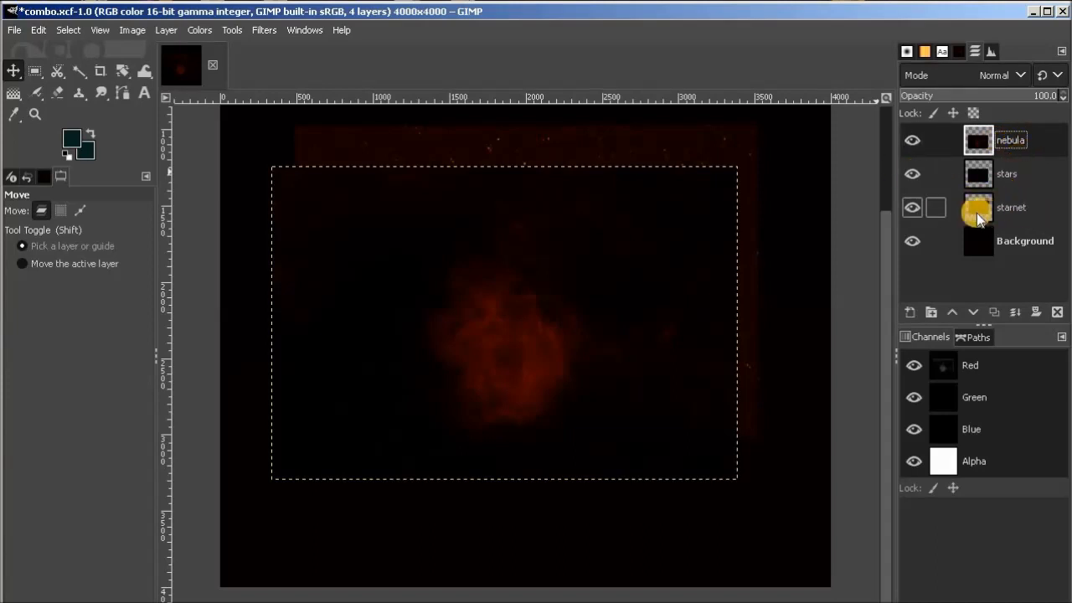
pyautogui.click(914, 208)
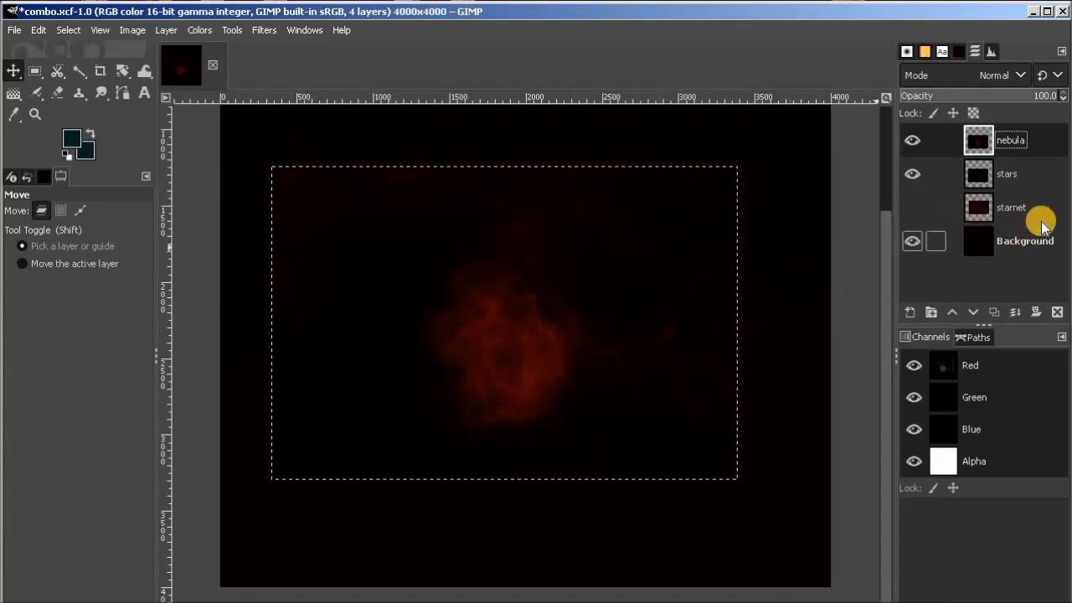
pyautogui.click(1032, 173)
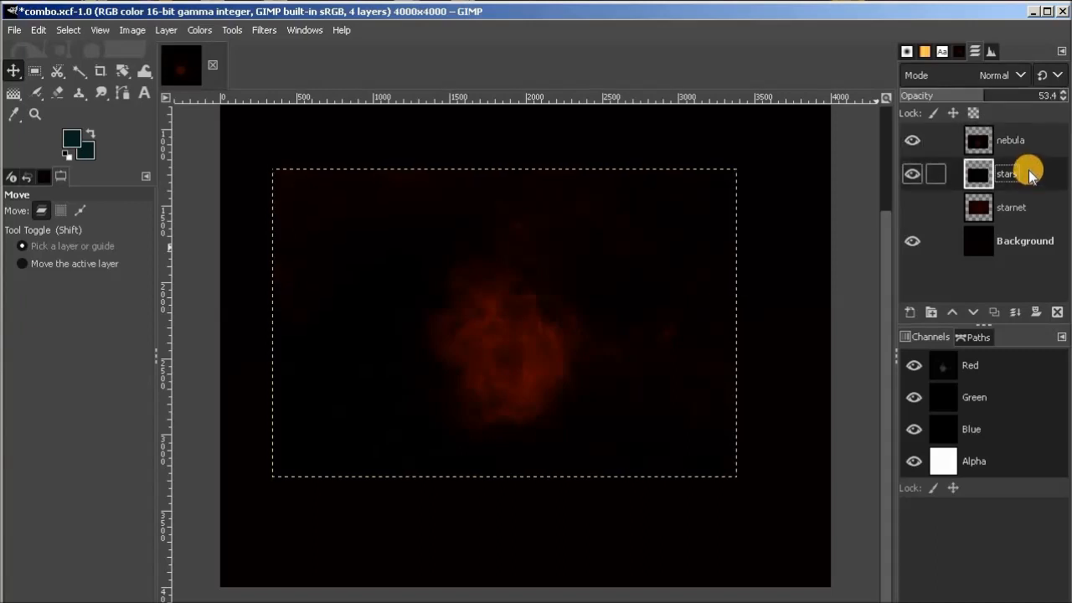
pyautogui.moveTo(1029, 174); pyautogui.dragTo(1045, 147)
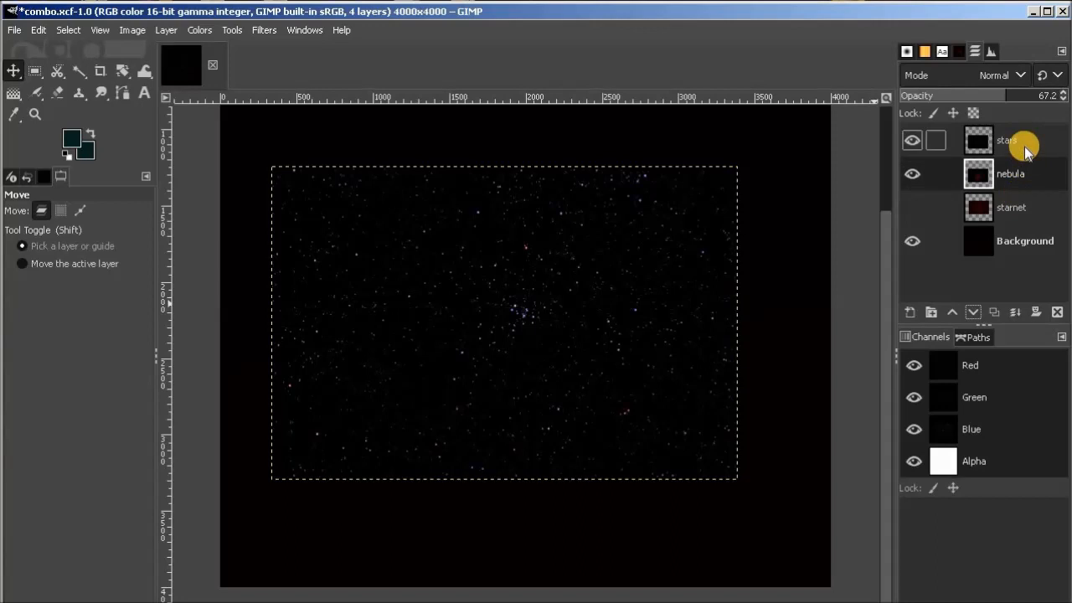
# Inspect the stars and nebula layers by toggling their visibility, and lower the stars layer's opacity to 68.8.
pyautogui.click(912, 141)
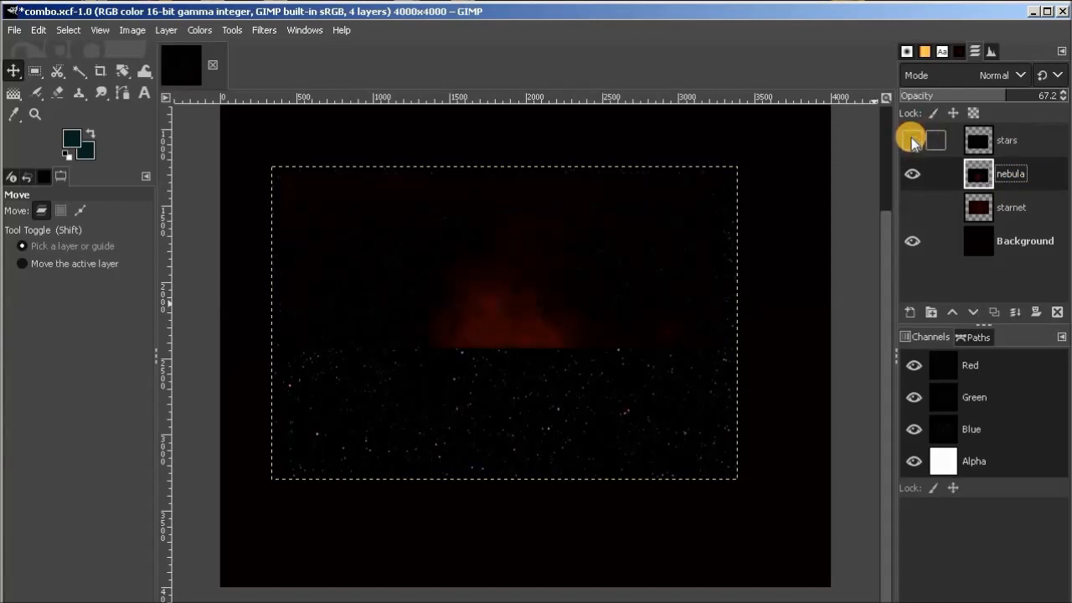
pyautogui.click(911, 174)
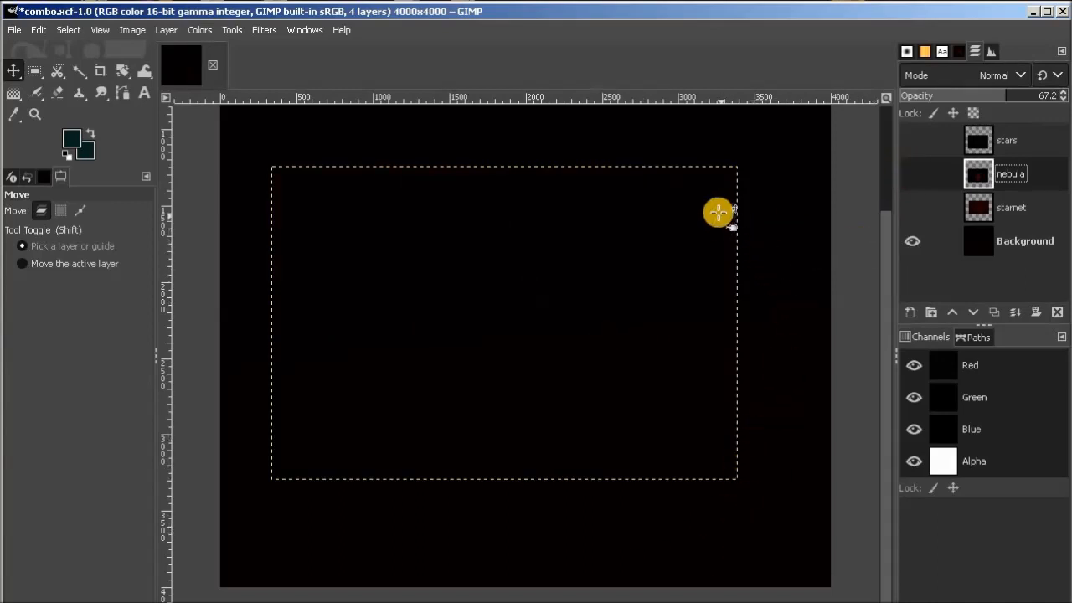
pyautogui.click(913, 174)
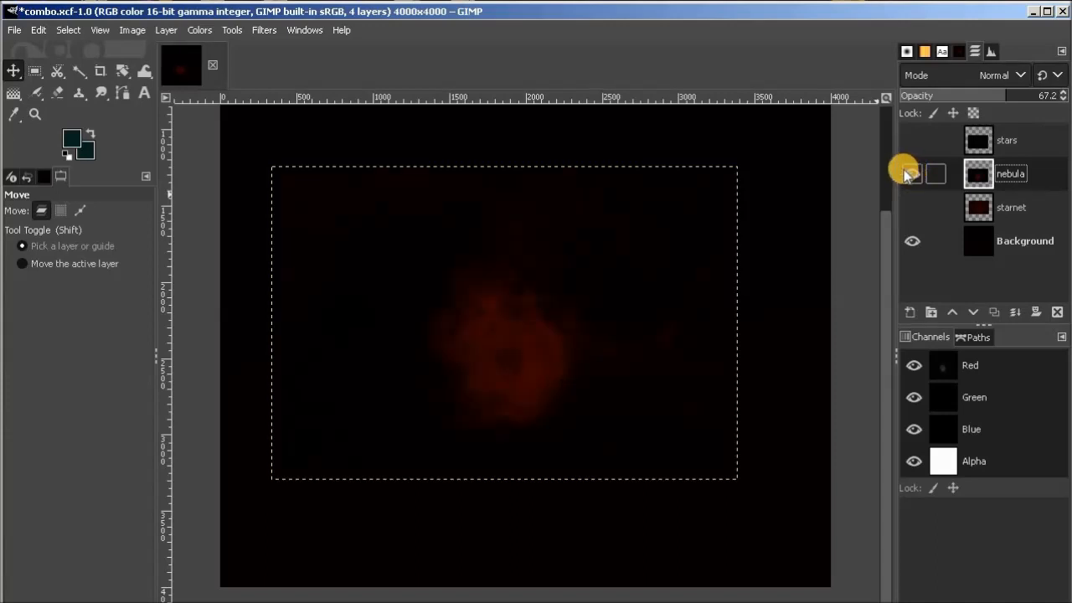
pyautogui.click(913, 142)
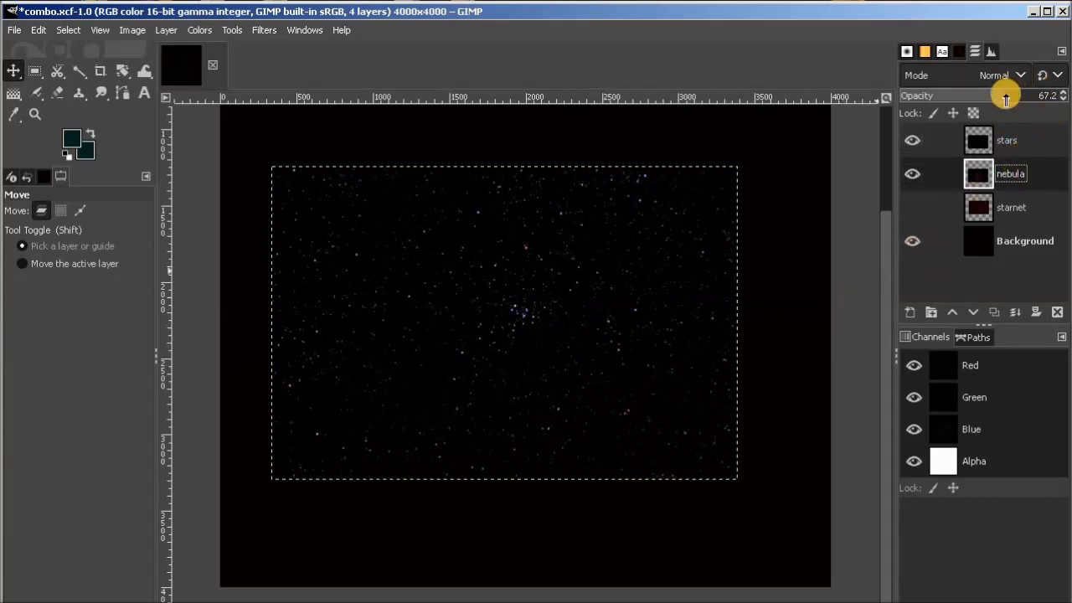
pyautogui.click(1030, 139)
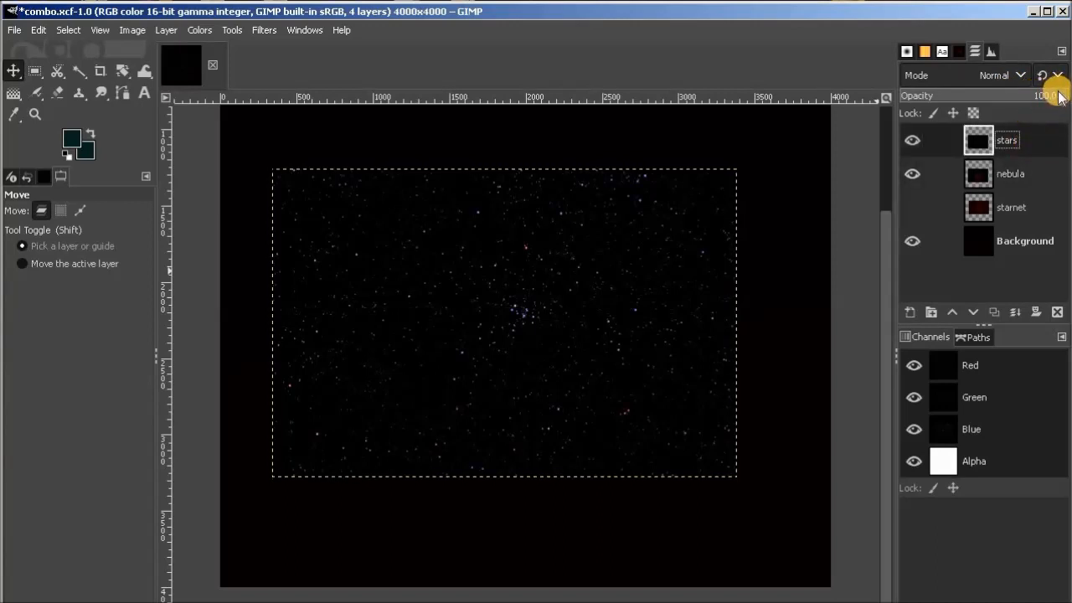
pyautogui.moveTo(1057, 96); pyautogui.dragTo(1043, 97)
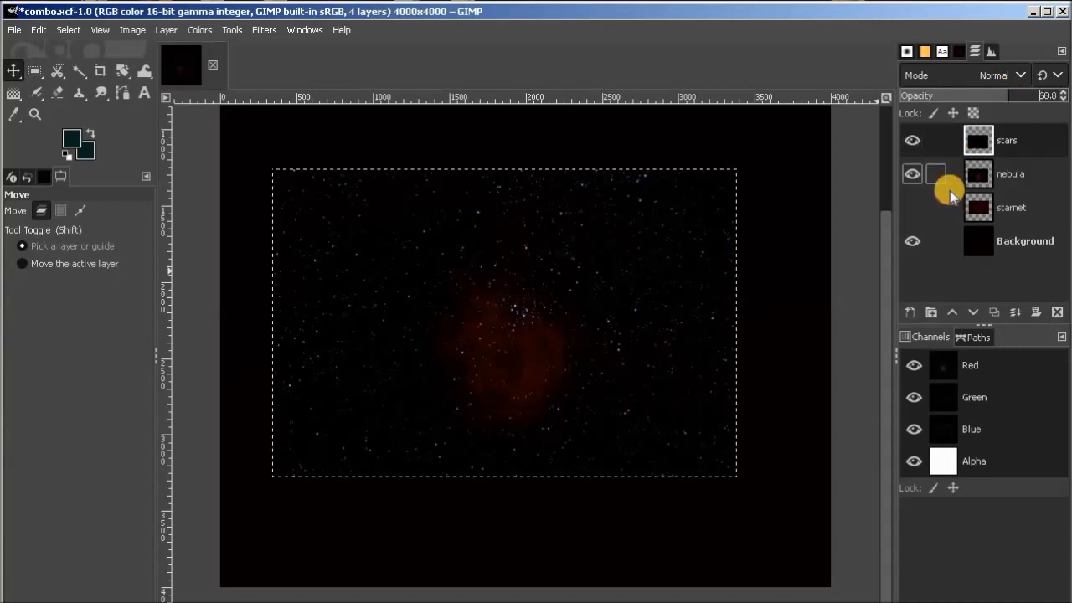
# Move the stars layer over the nebula layer until the central star cluster sits in the nebula's dark core.
pyautogui.click(1011, 174)
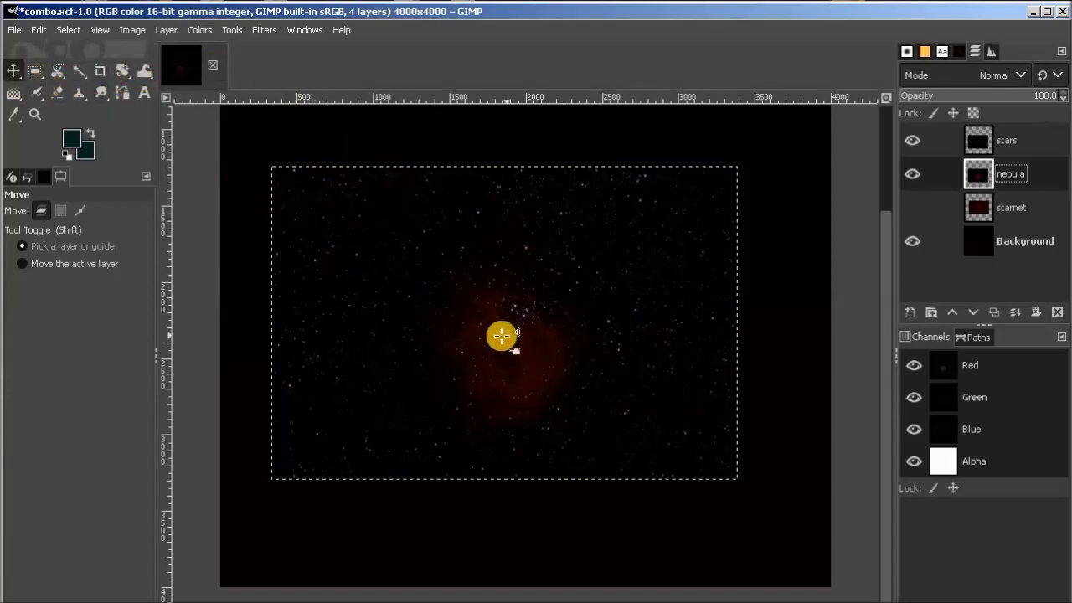
pyautogui.click(542, 349)
pyautogui.moveTo(542, 349); pyautogui.dragTo(557, 325)
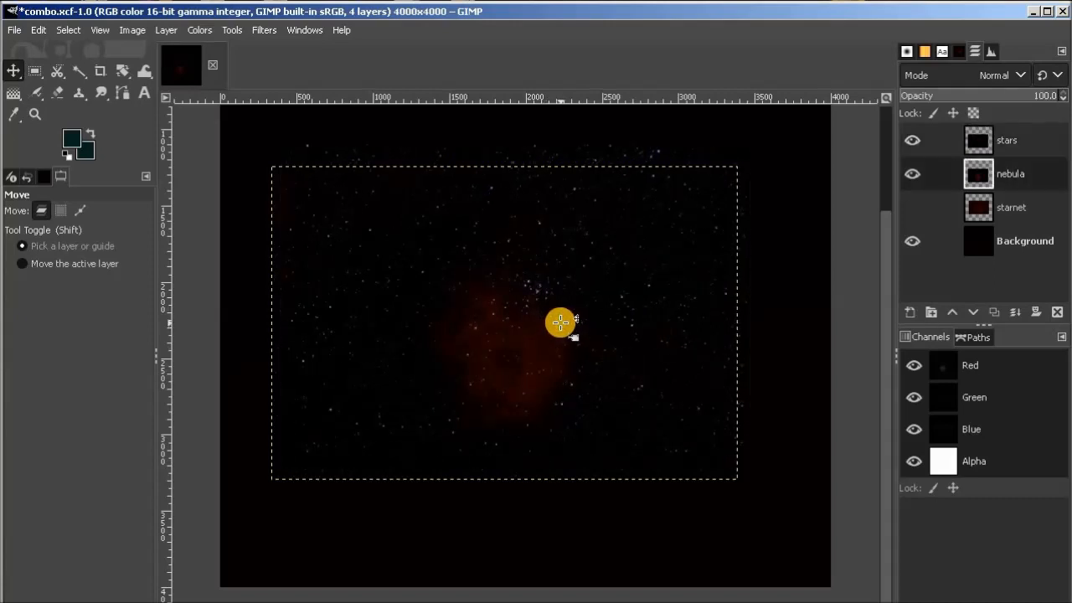
pyautogui.moveTo(560, 322); pyautogui.dragTo(549, 376)
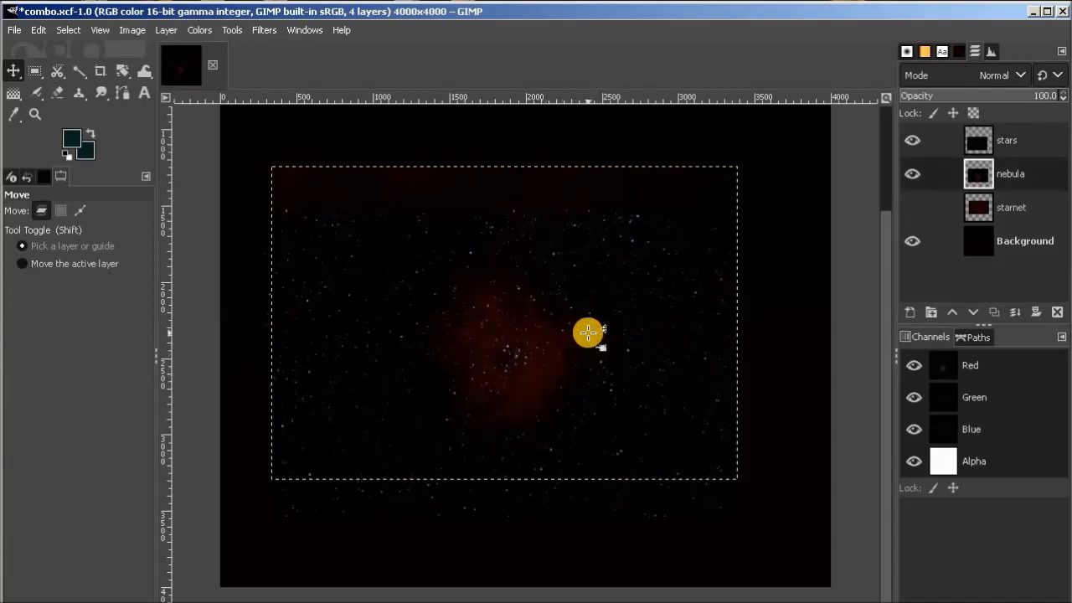
pyautogui.moveTo(561, 352); pyautogui.dragTo(570, 383)
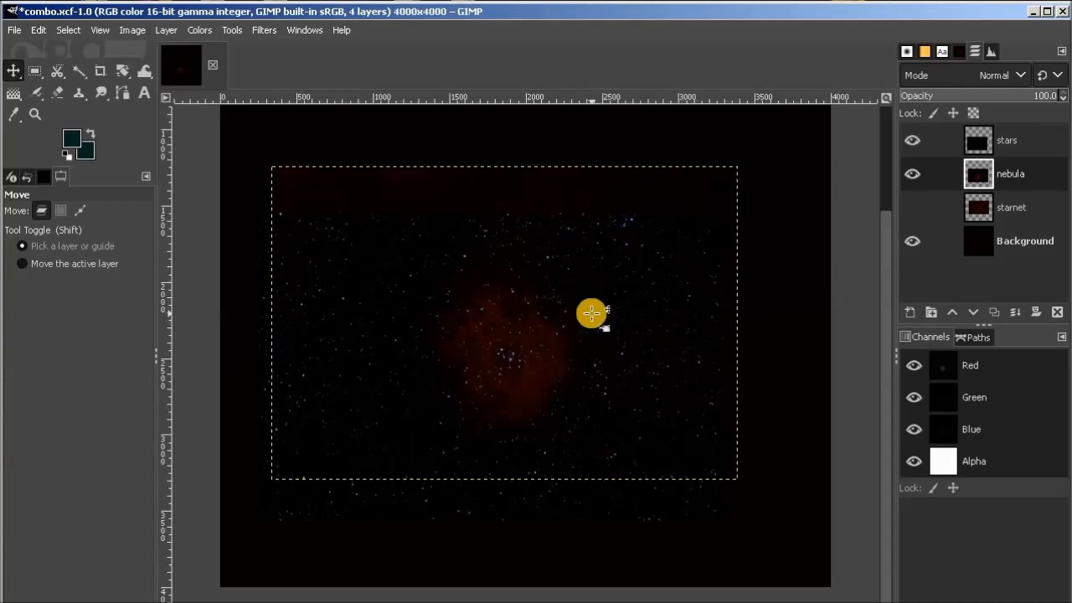
pyautogui.keyDown('ctrl'); pyautogui.scroll(1, 591, 313); pyautogui.keyUp('ctrl')
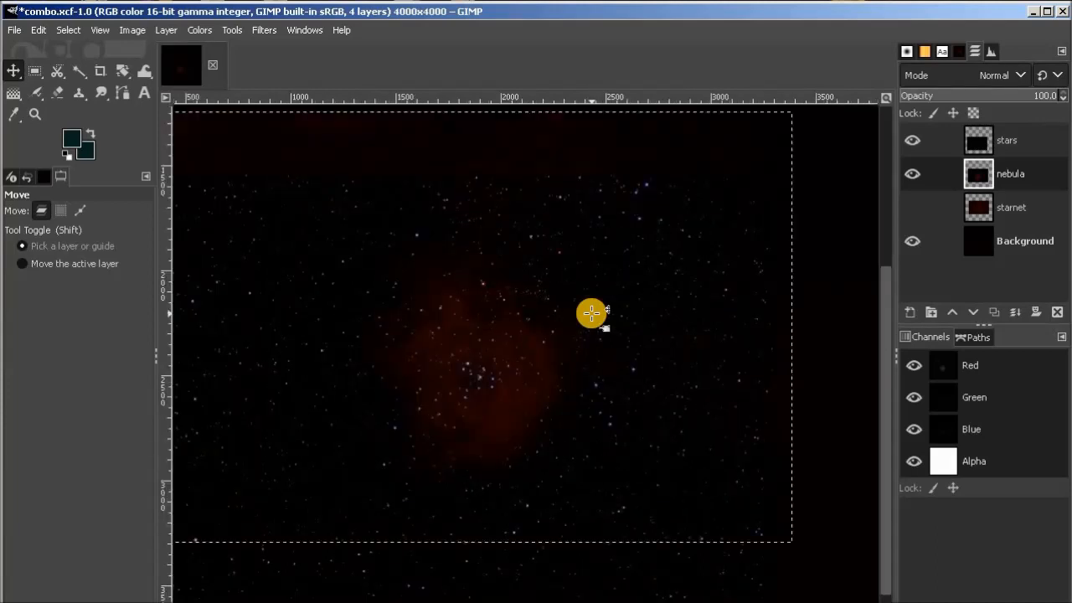
pyautogui.click(549, 385)
pyautogui.click(548, 387)
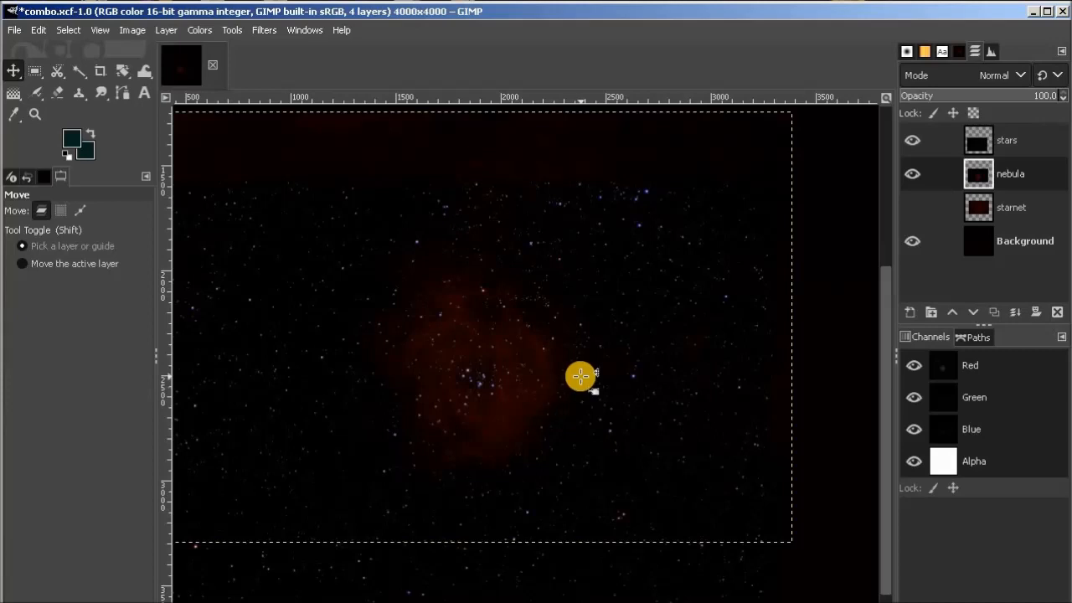
pyautogui.keyDown('ctrl'); pyautogui.scroll(-2, 581, 376); pyautogui.keyUp('ctrl')
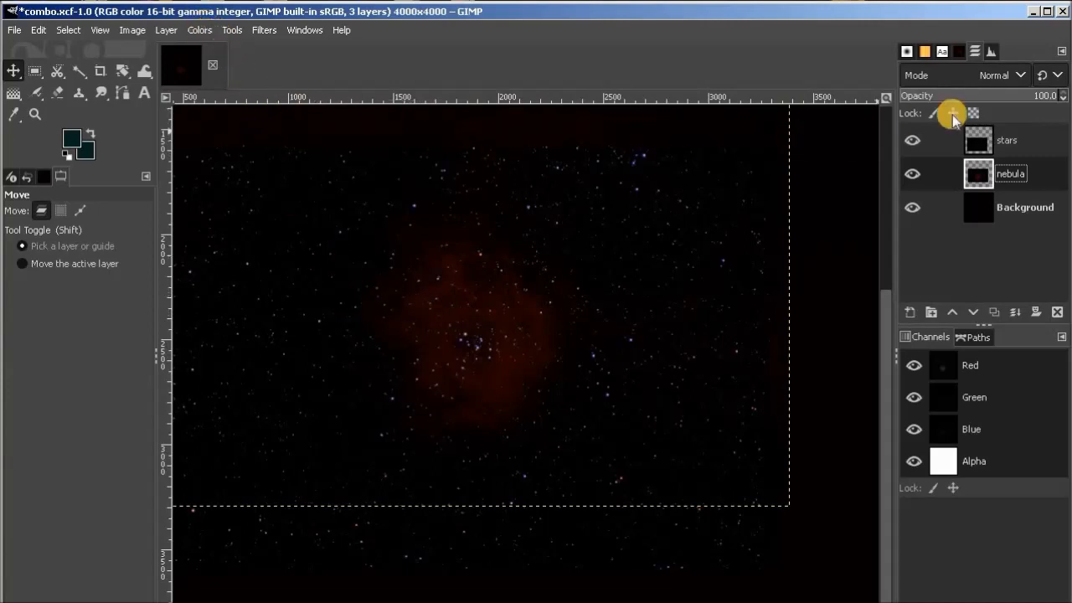
# Lower the stars layer's opacity to 49.7 to balance the stars against the nebula.
pyautogui.click(1030, 147)
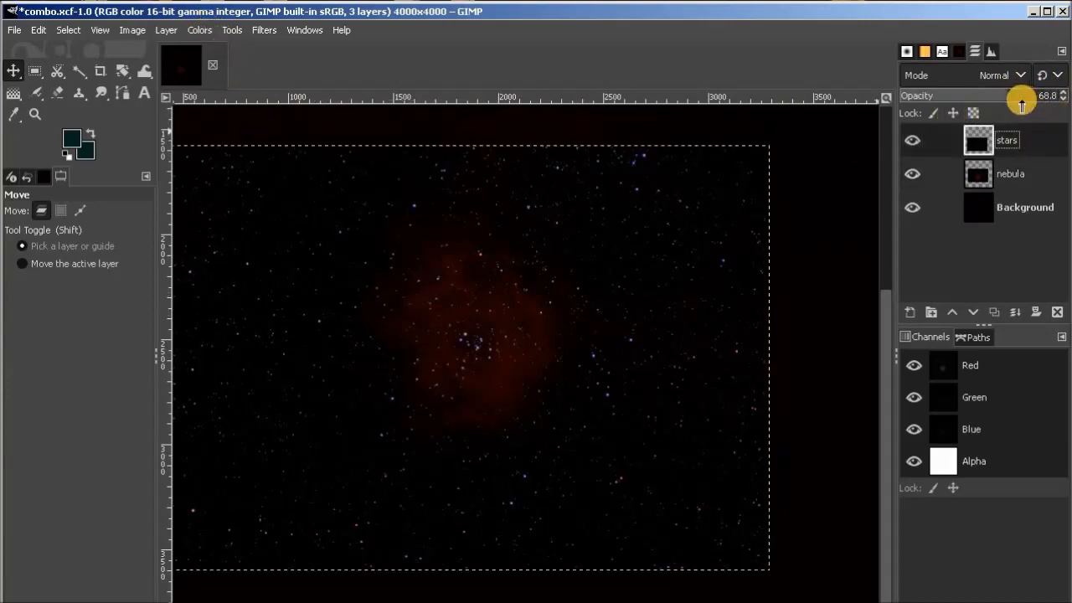
pyautogui.click(1002, 95)
pyautogui.moveTo(1003, 94); pyautogui.dragTo(955, 95)
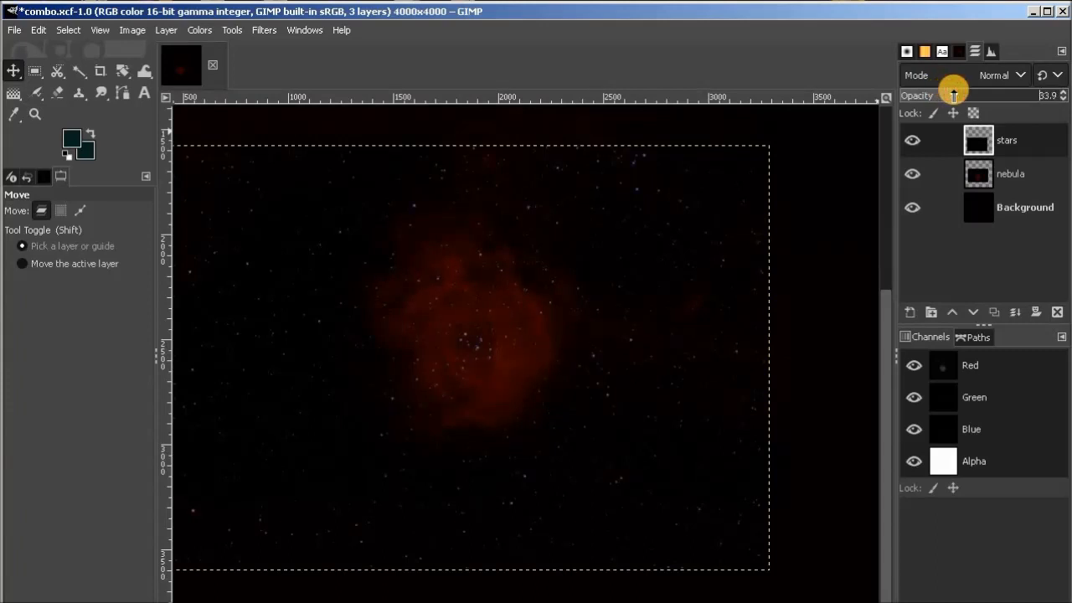
pyautogui.moveTo(954, 95); pyautogui.dragTo(977, 95)
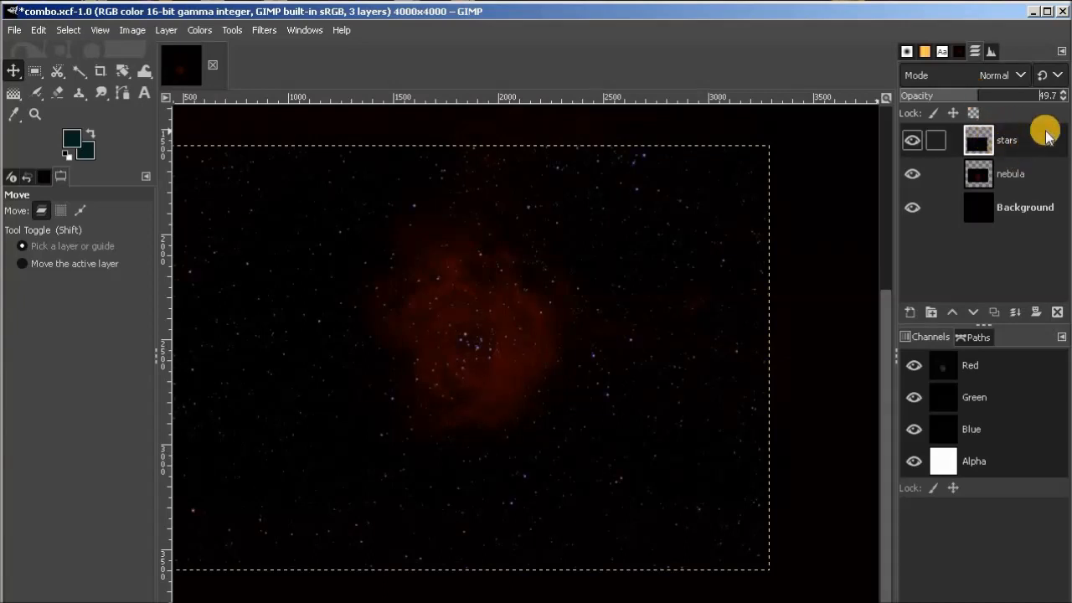
# Raise the nebula layer's exposure to 1.532, keeping the black level at 0.000.
pyautogui.click(1028, 174)
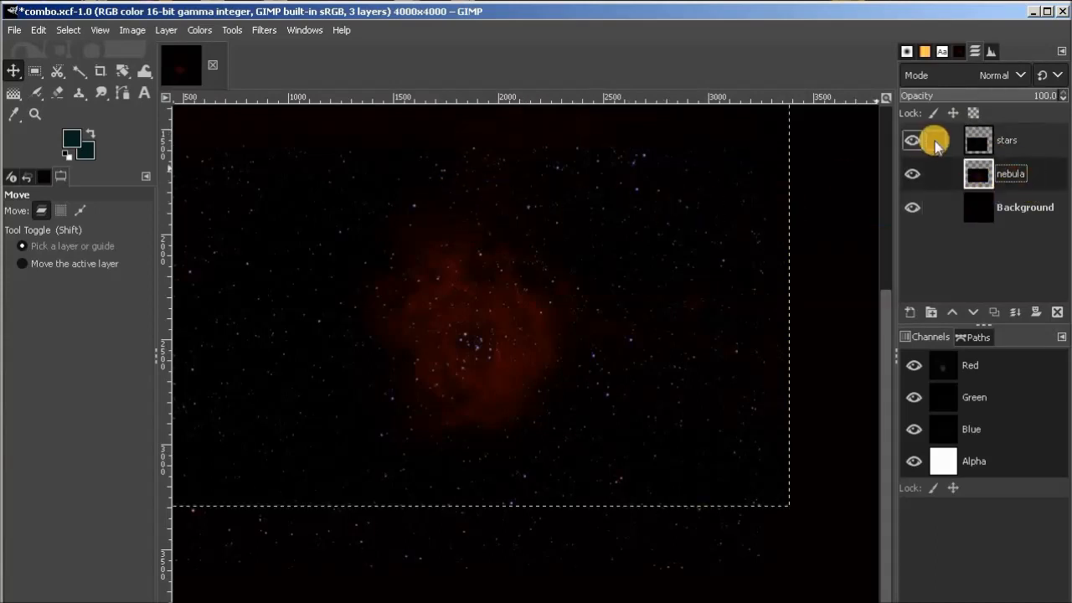
pyautogui.click(199, 30)
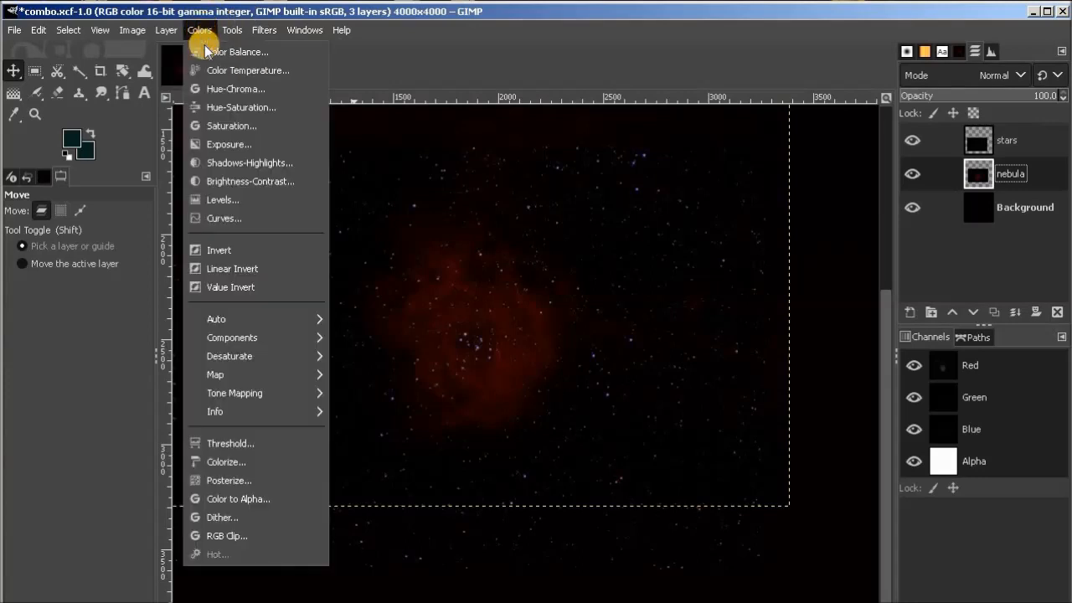
pyautogui.click(222, 144)
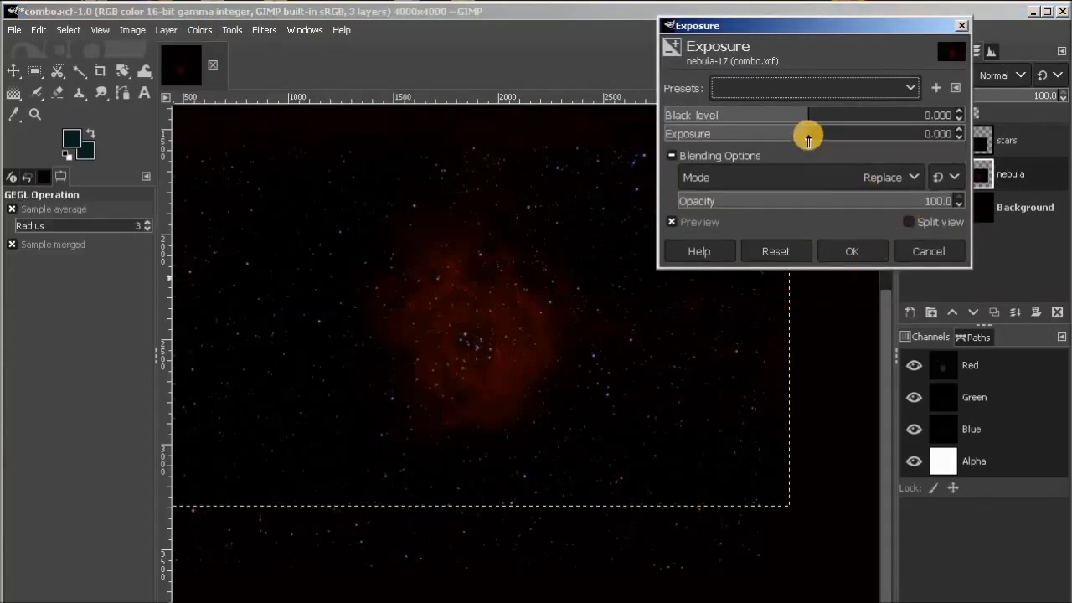
pyautogui.click(812, 134)
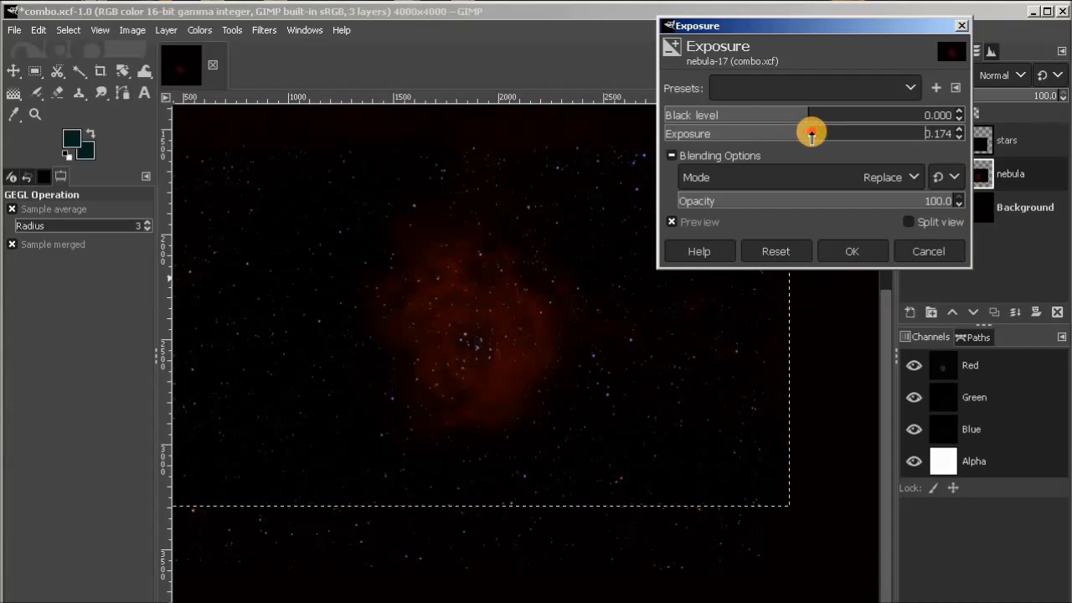
pyautogui.moveTo(812, 135); pyautogui.dragTo(819, 136)
pyautogui.click(818, 135)
pyautogui.moveTo(819, 136); pyautogui.dragTo(823, 137)
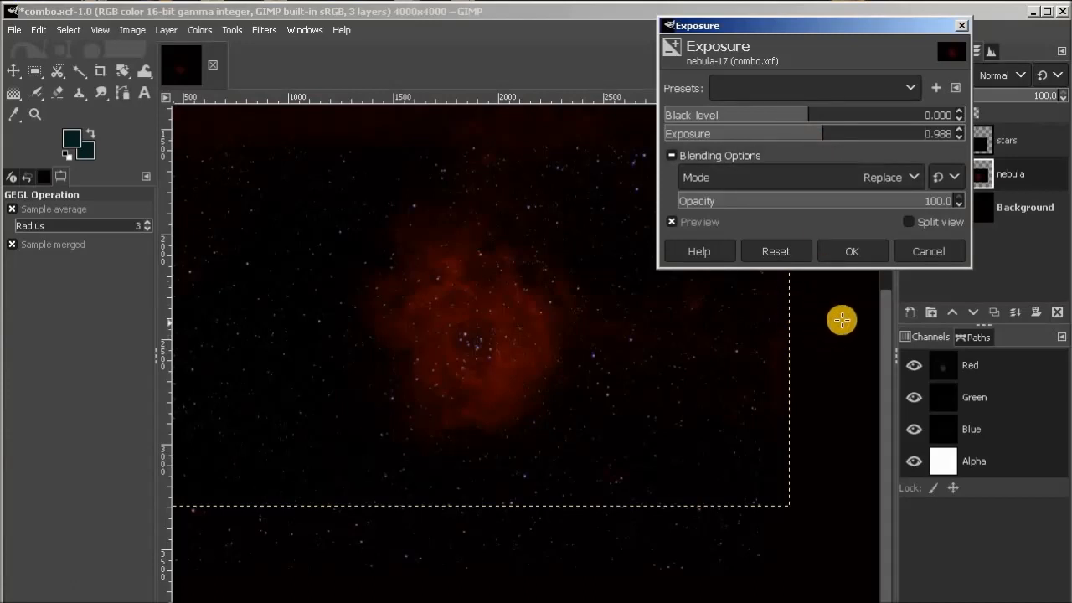
pyautogui.click(855, 254)
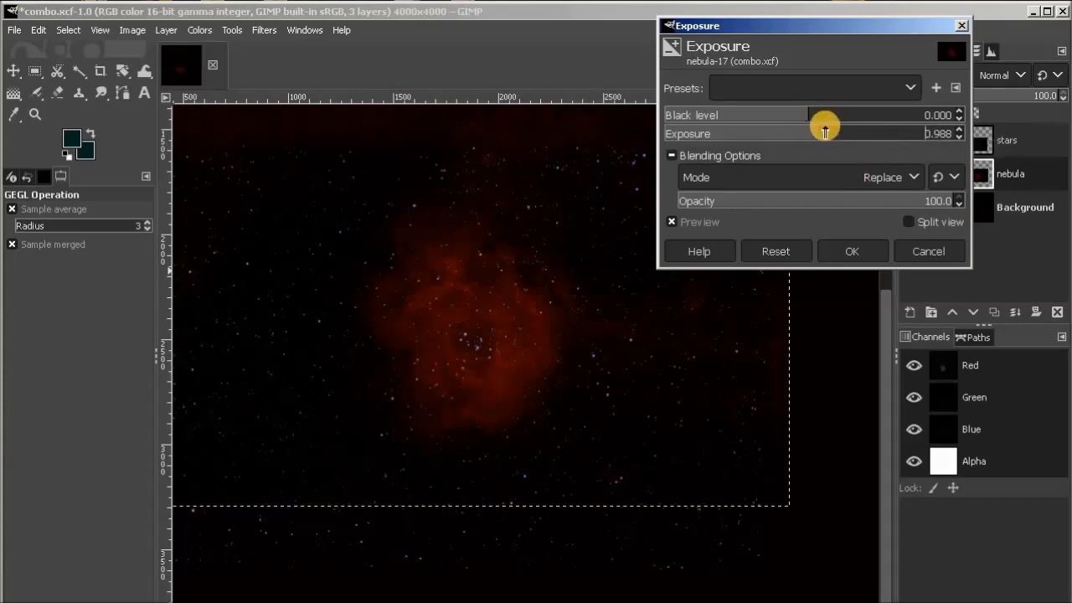
pyautogui.moveTo(826, 130); pyautogui.dragTo(833, 129)
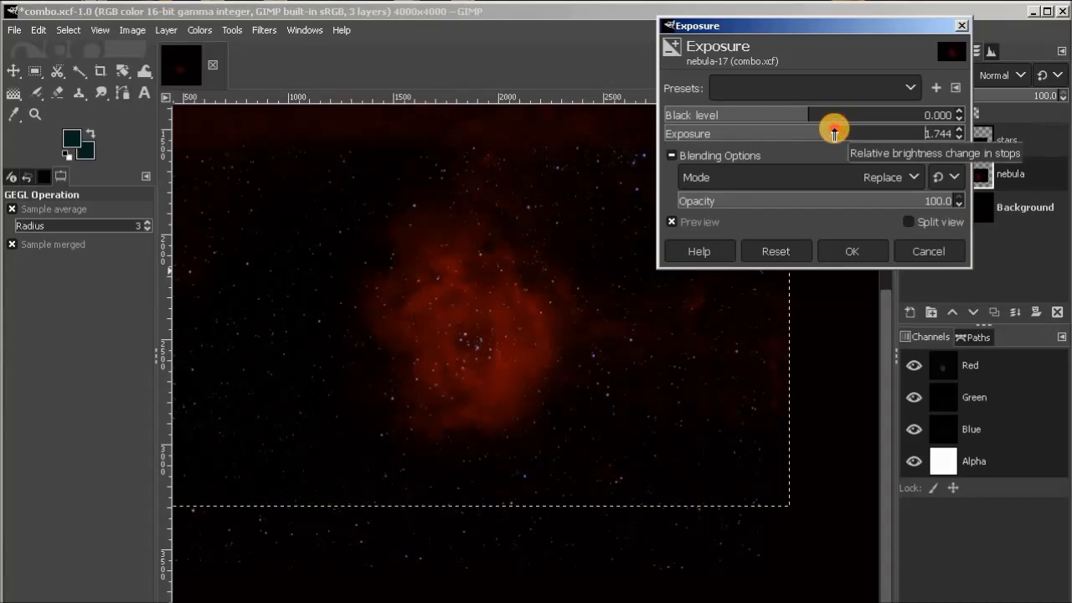
pyautogui.moveTo(830, 130); pyautogui.dragTo(831, 132)
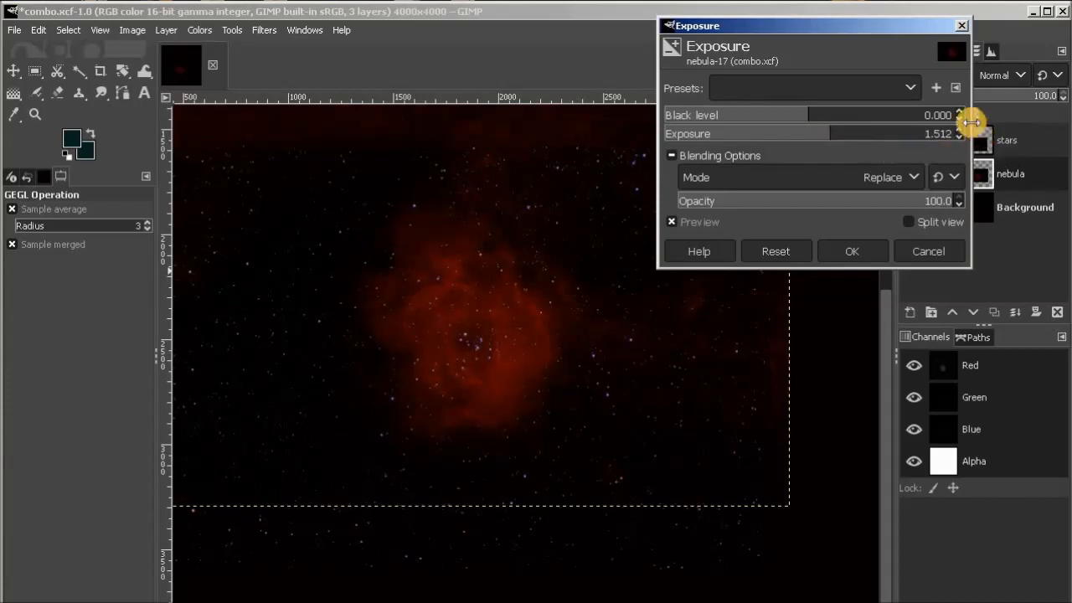
pyautogui.click(854, 253)
# Set the stars layer's opacity to 52.9.
pyautogui.click(1031, 144)
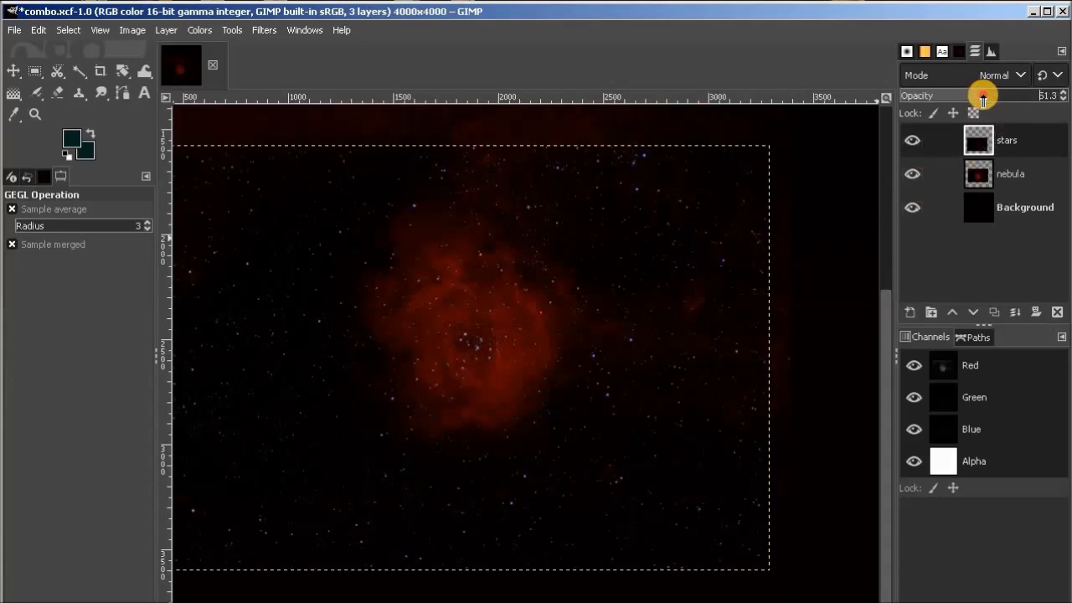
pyautogui.moveTo(983, 98); pyautogui.dragTo(985, 98)
pyautogui.click(982, 97)
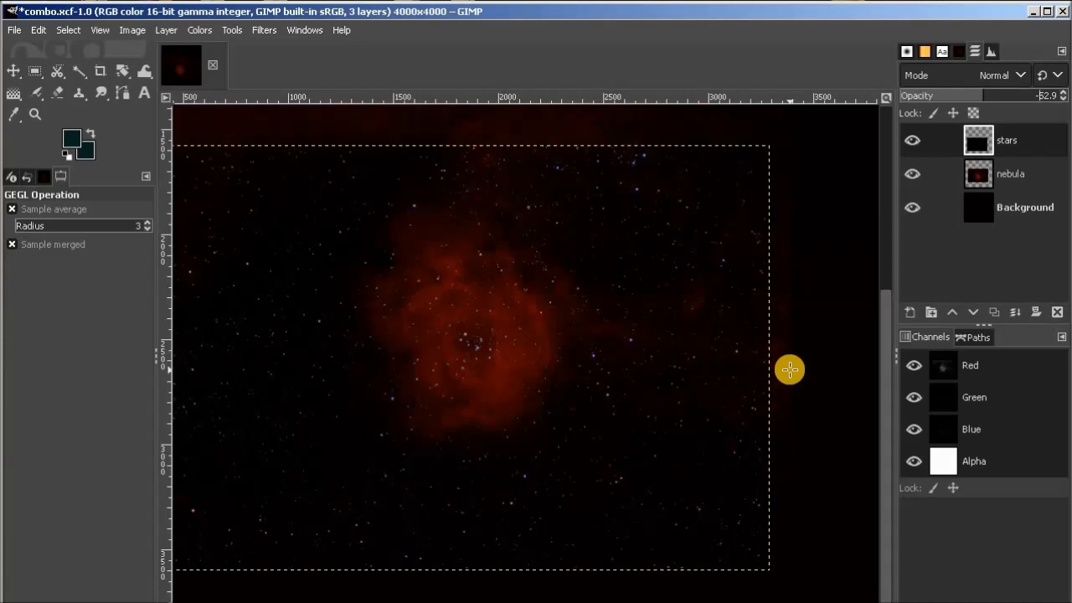
pyautogui.hotkey('ctrl', 'shift', 'f')
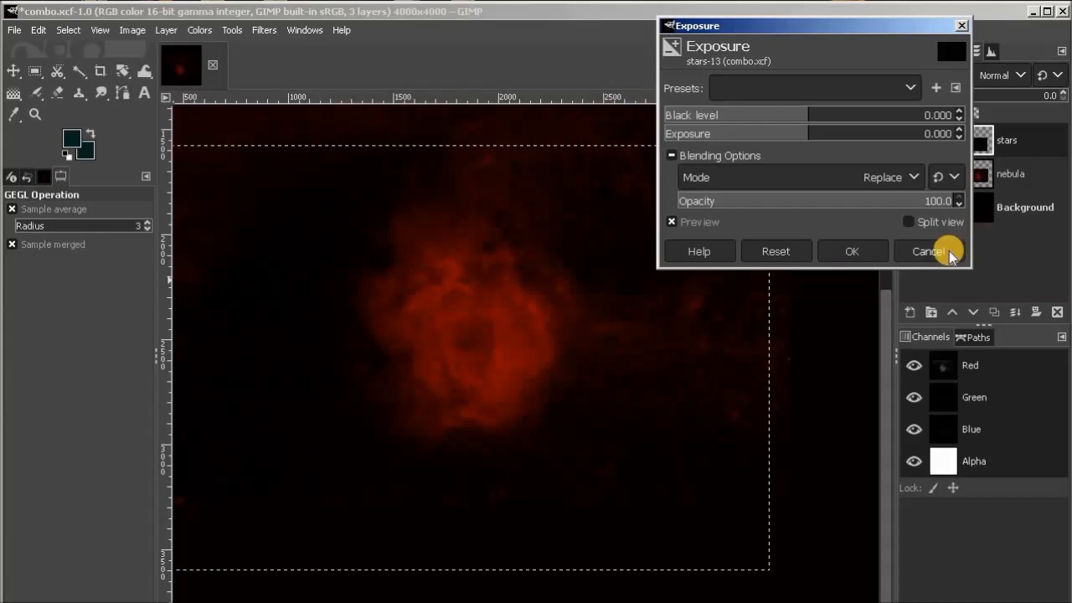
pyautogui.click(928, 252)
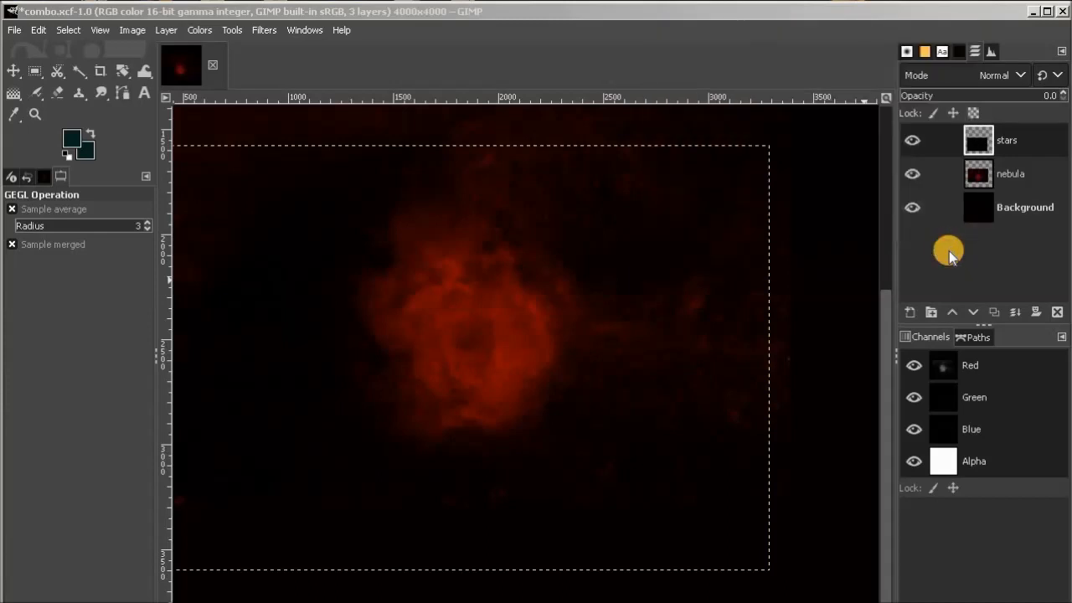
# Compare the image with the stars layer hidden and shown, and set that layer's opacity to 61.4.
pyautogui.click(102, 31)
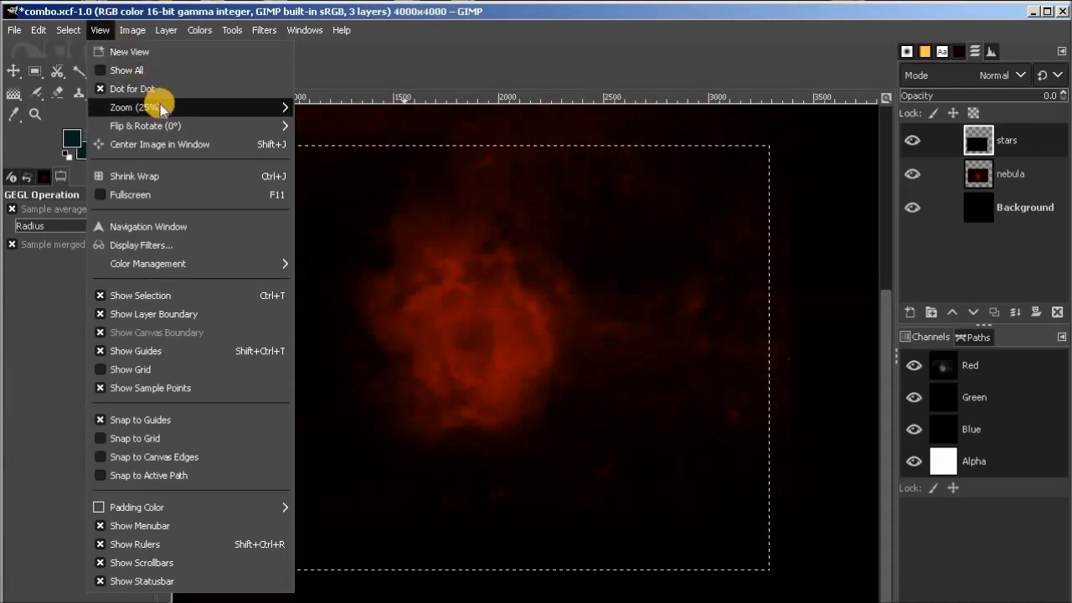
pyautogui.moveTo(264, 116)
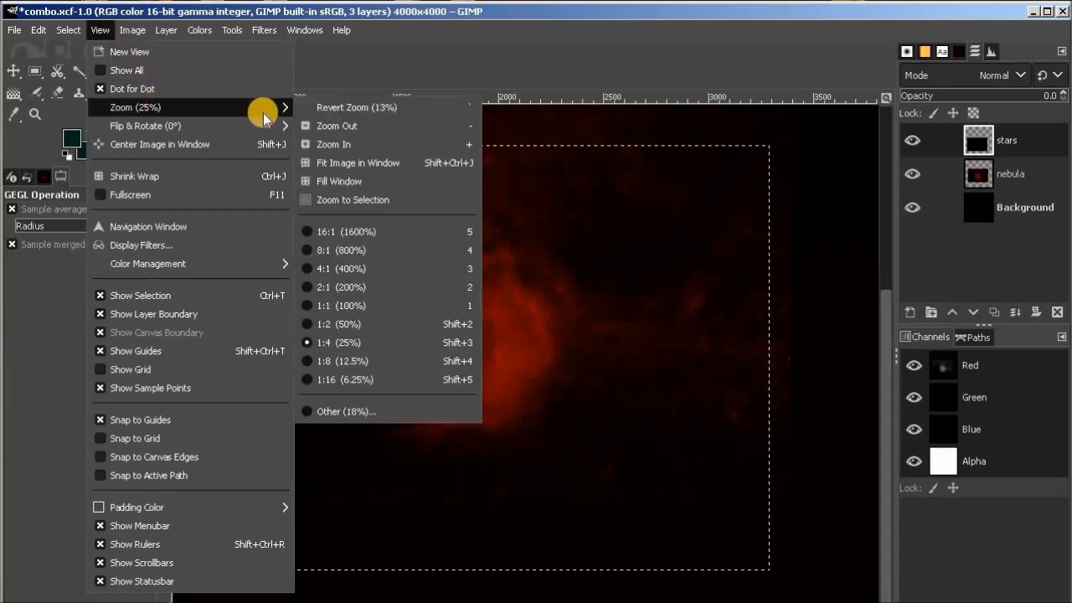
pyautogui.click(344, 126)
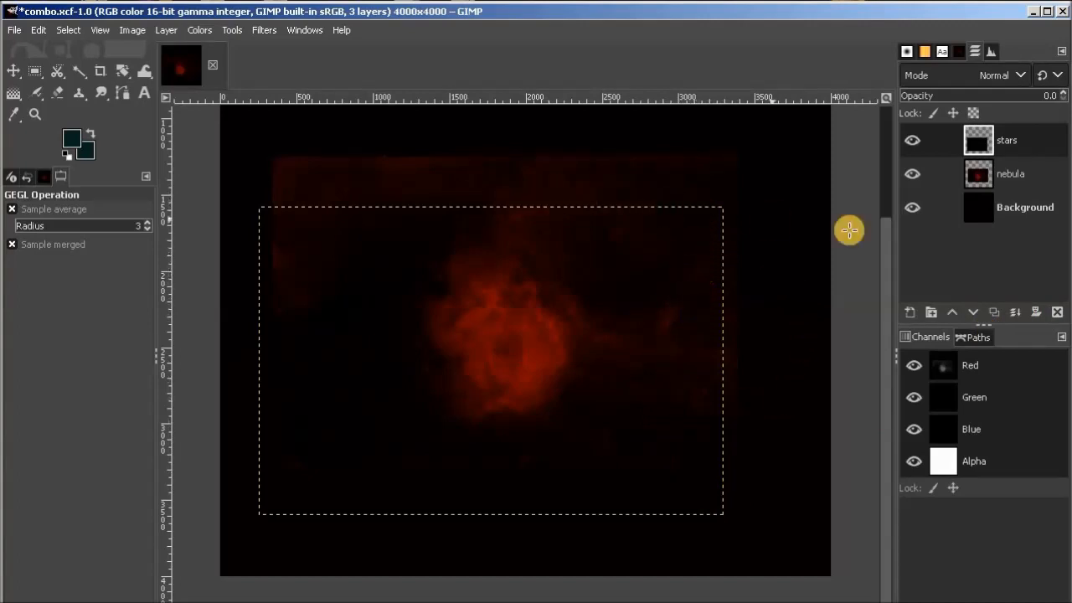
pyautogui.click(913, 142)
pyautogui.click(915, 144)
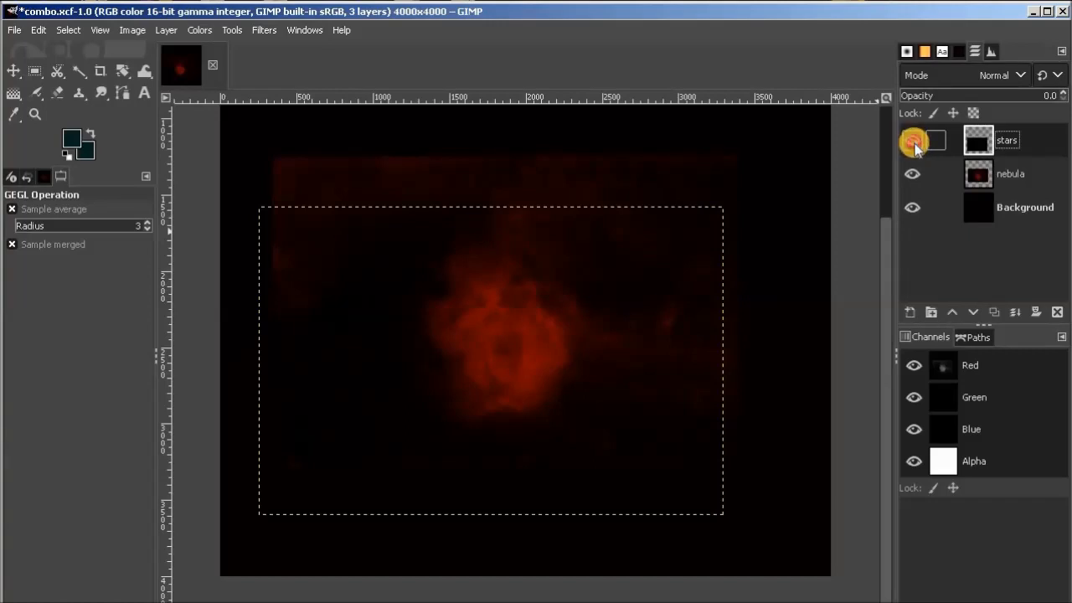
pyautogui.click(909, 149)
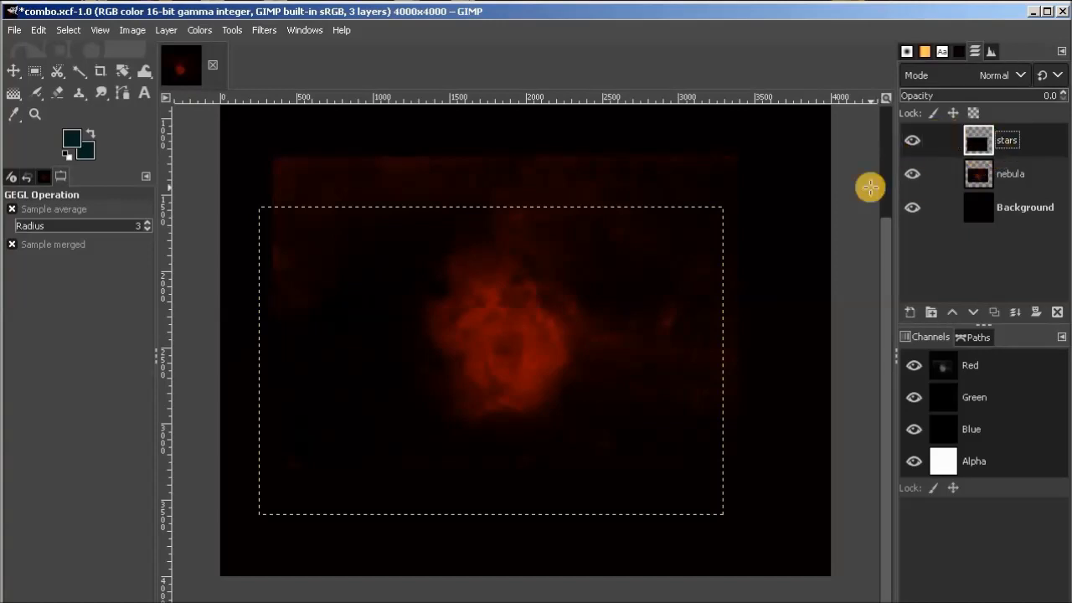
pyautogui.click(997, 95)
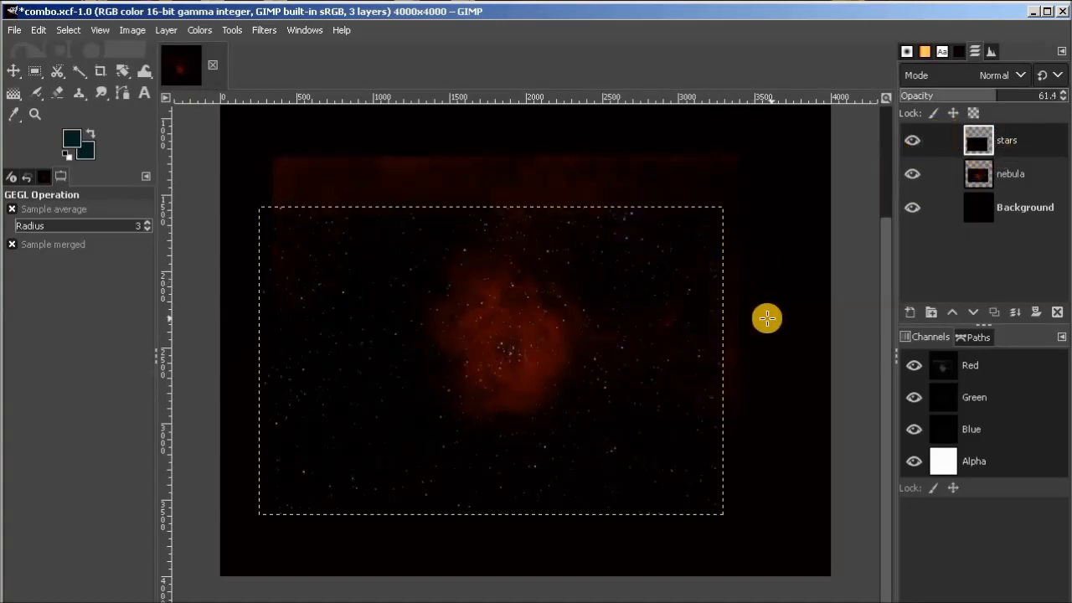
# Crop the image to a rectangular selection of 3036 × 2029 px covering the stars layer, and clear the selection.
pyautogui.click(34, 70)
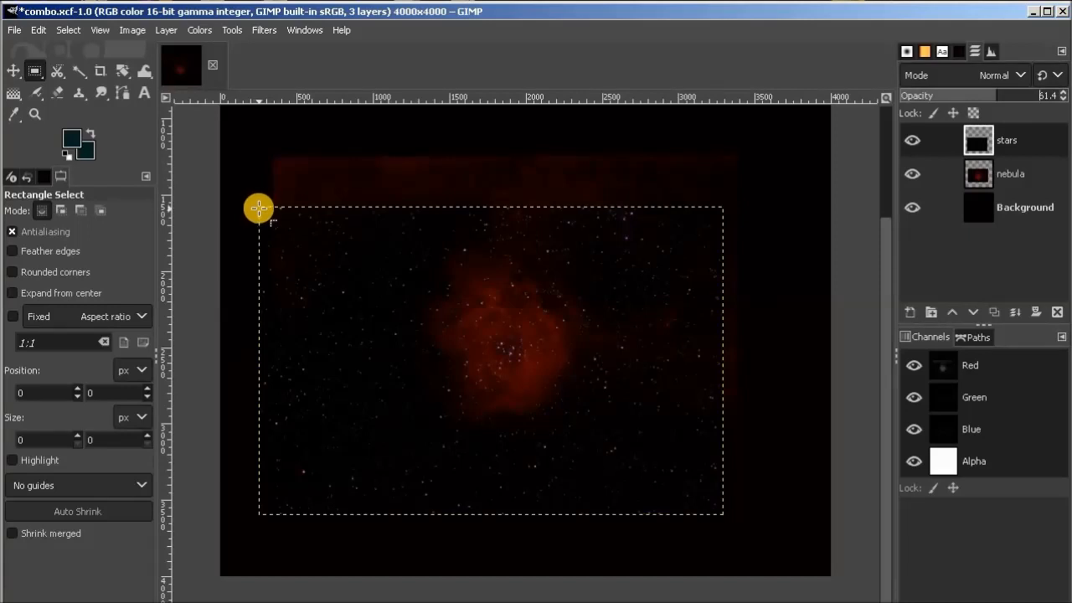
pyautogui.moveTo(259, 207); pyautogui.dragTo(718, 510)
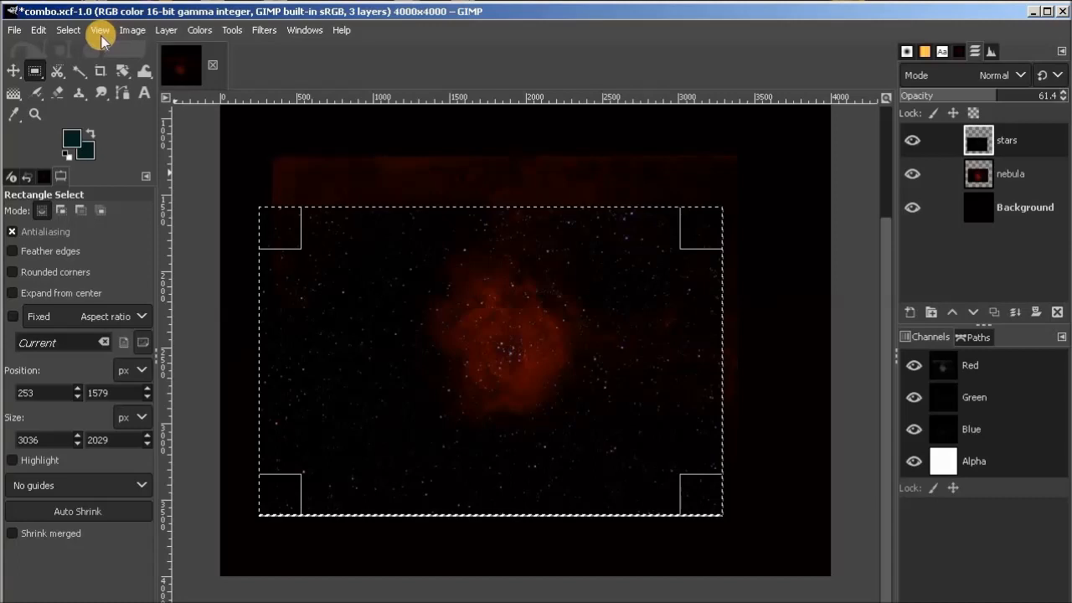
pyautogui.click(130, 32)
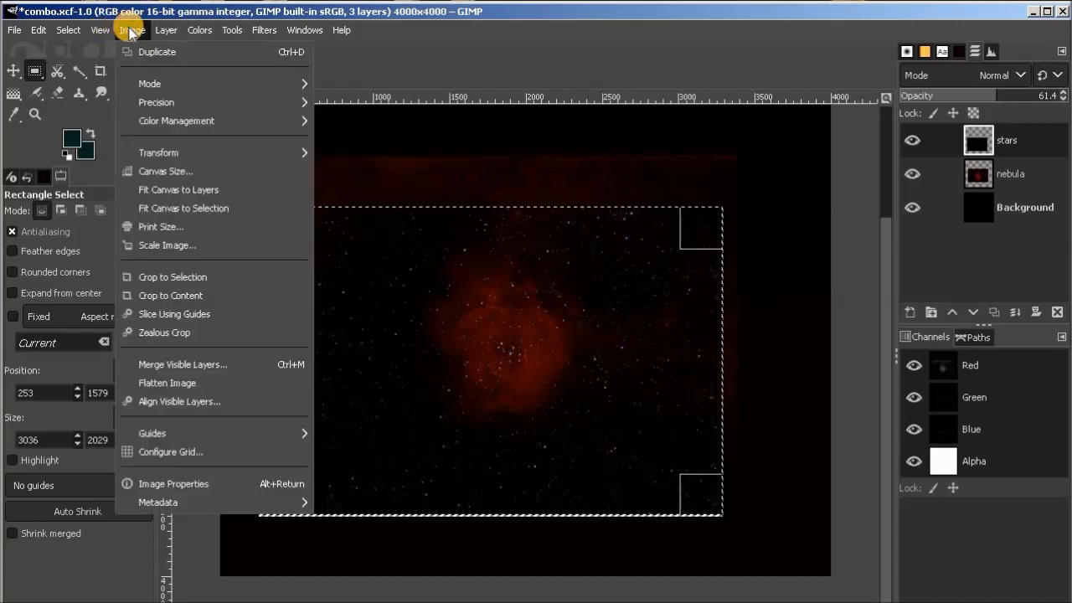
pyautogui.click(180, 277)
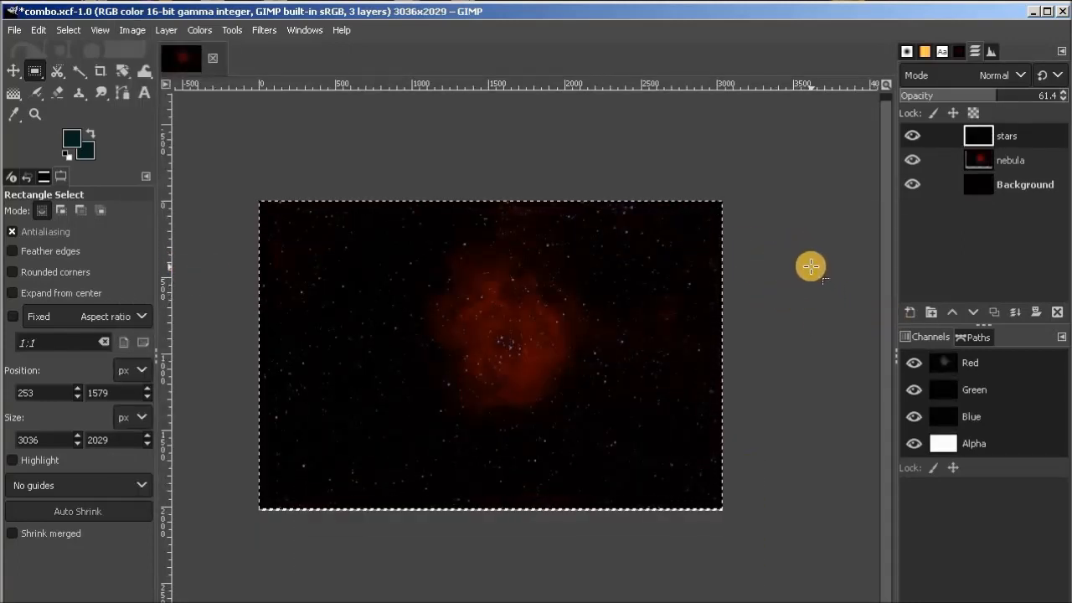
pyautogui.click(68, 30)
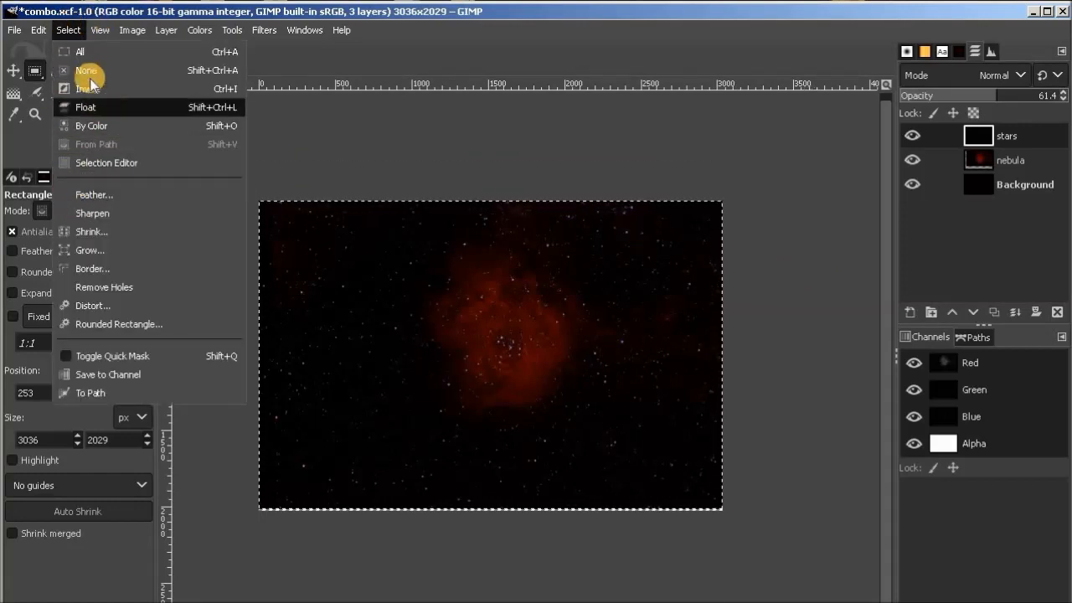
pyautogui.moveTo(99, 34)
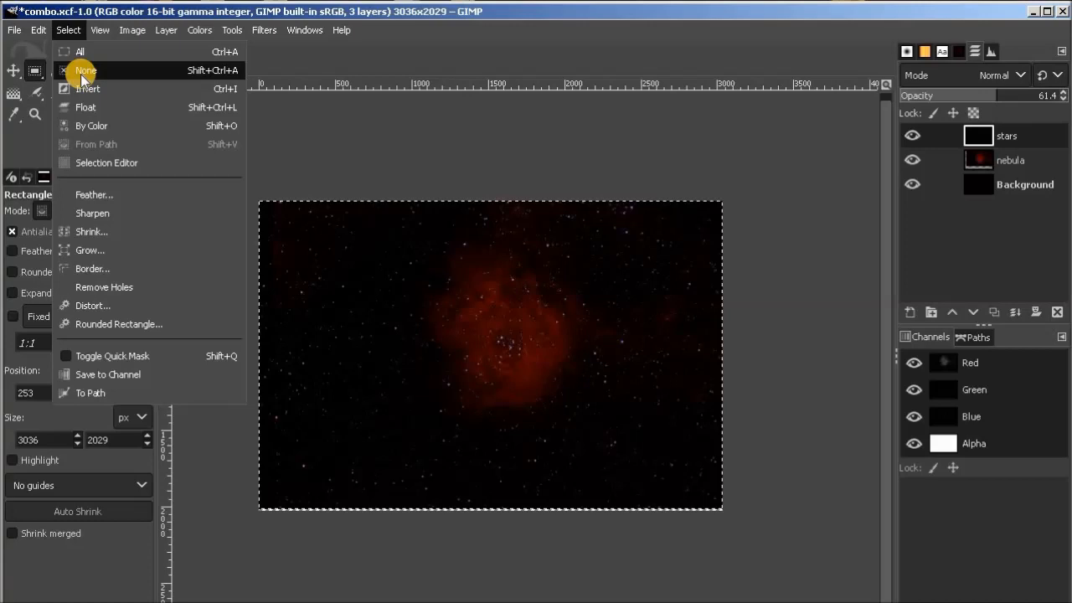
pyautogui.click(84, 72)
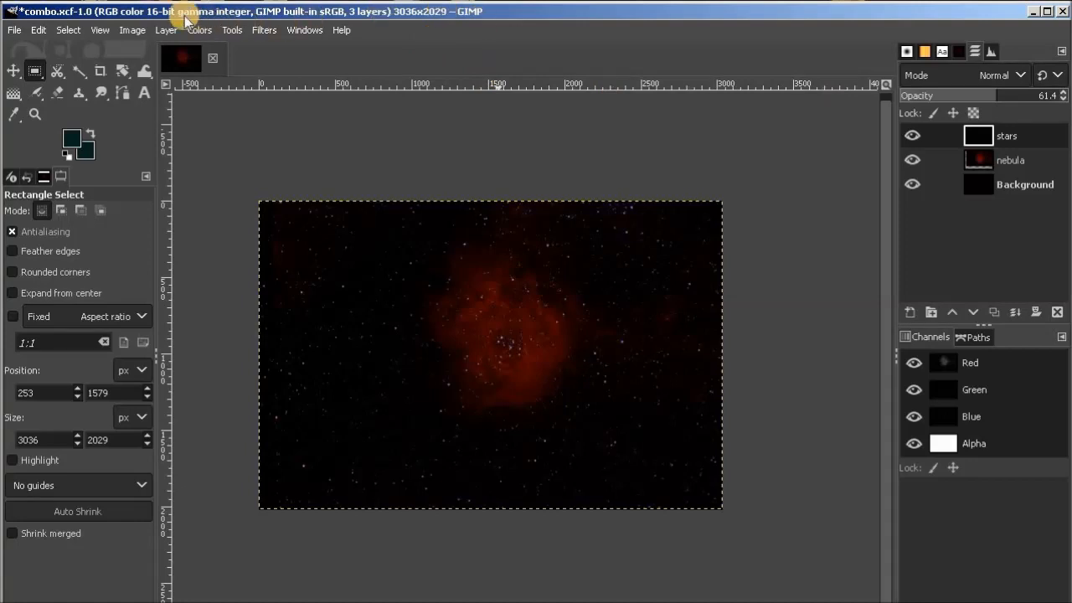
# Save the cropped nebula and stars composite in combo.xcf.
pyautogui.click(102, 30)
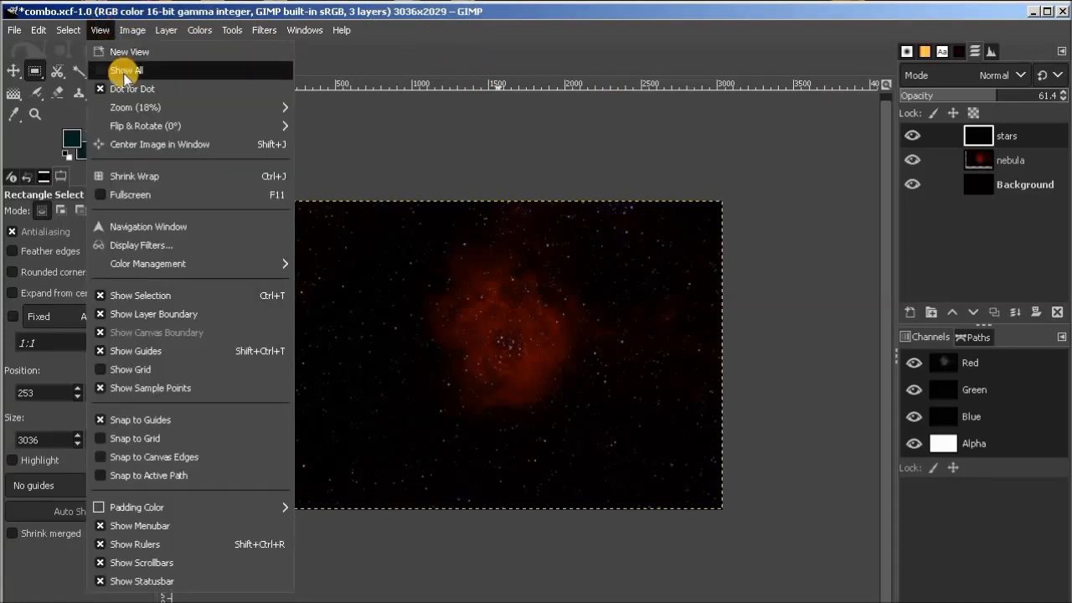
pyautogui.moveTo(282, 107)
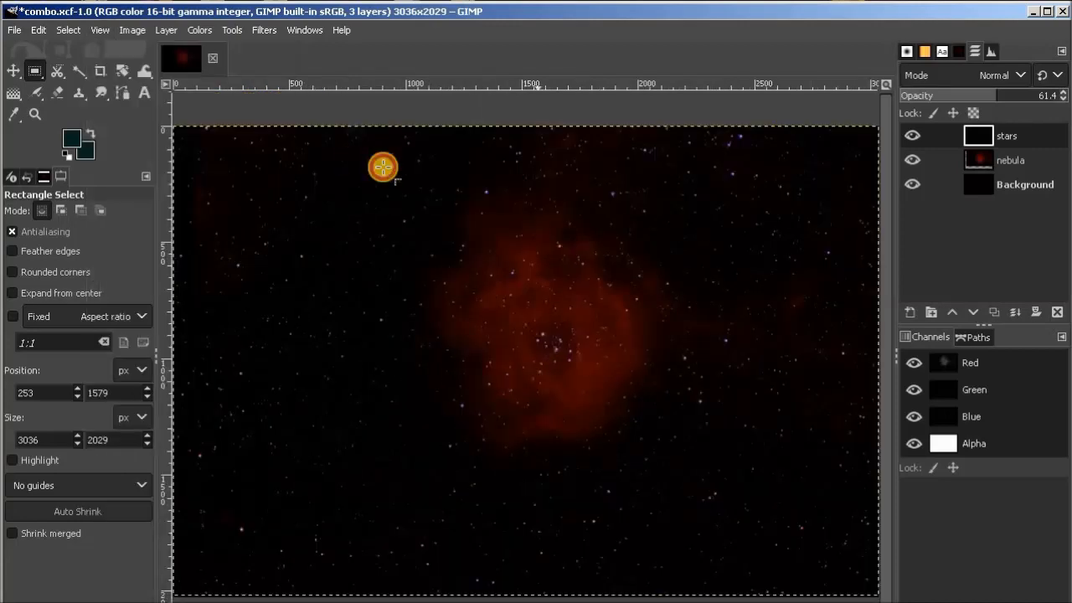
pyautogui.click(368, 162)
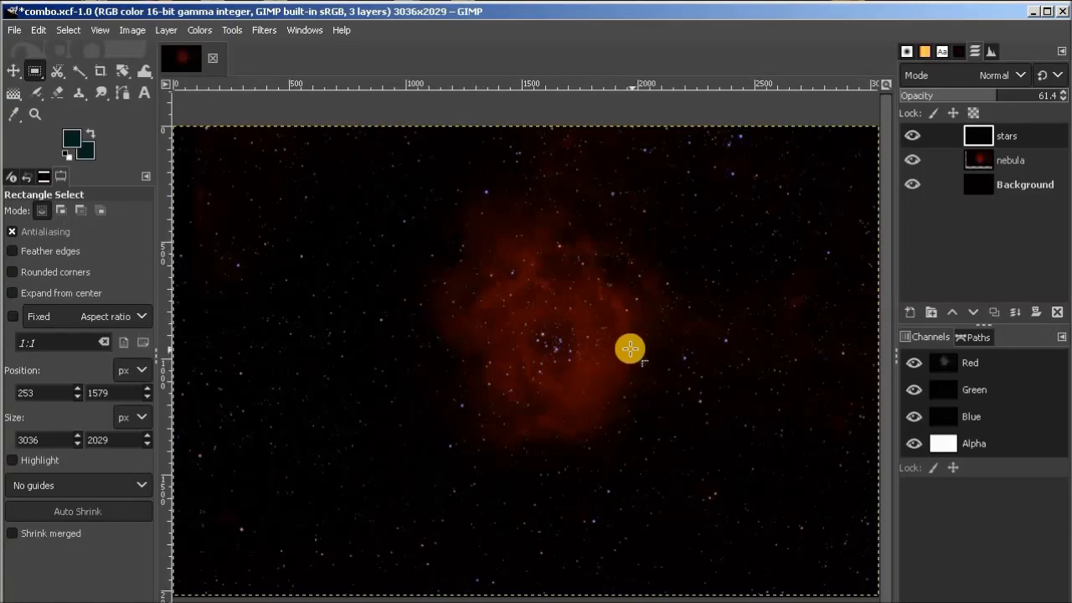
pyautogui.click(18, 30)
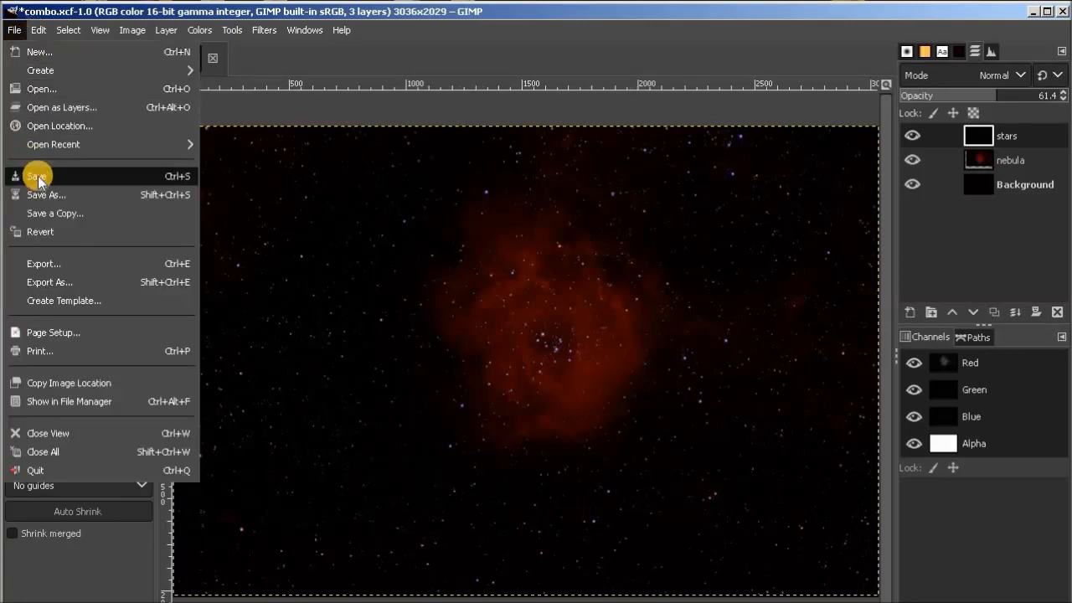